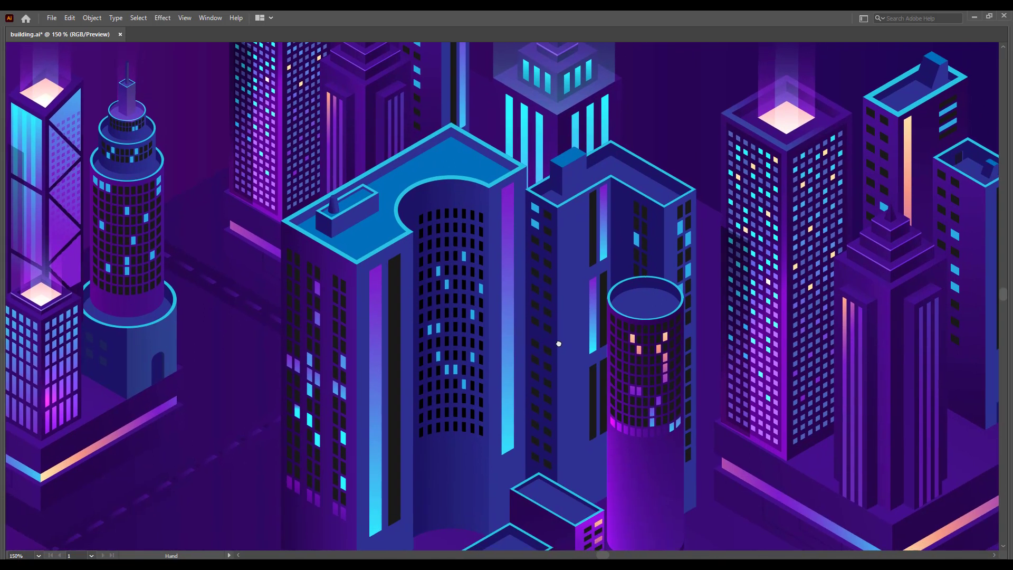
left_click_drag(622, 433, 610, 311)
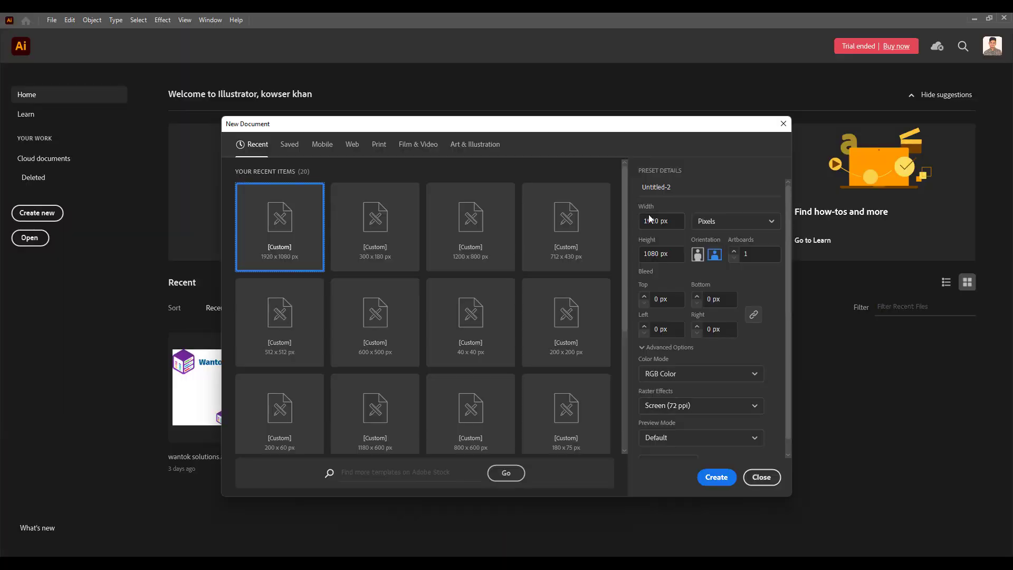
Step: Create a new 1920 x 1080 px RGB document and draw a rectangle about 305 by 105 px
left_click(719, 478)
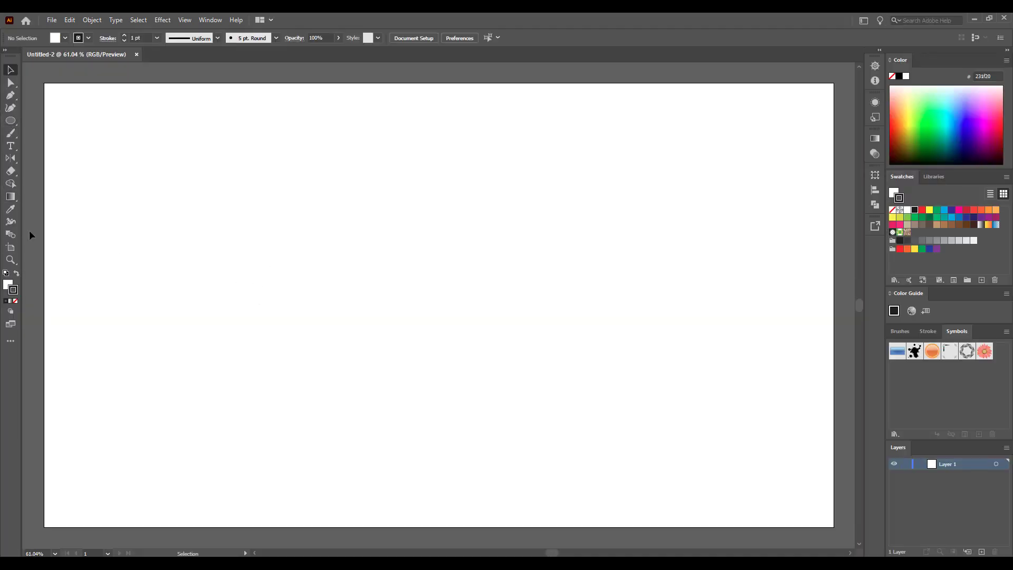
right_click(11, 121)
left_click(53, 121)
left_click_drag(324, 246, 451, 289)
Step: Draw a circle about 104 px in diameter overlapping the middle of the rectangle's lower edge
right_click(11, 121)
left_click(43, 136)
key("ctrl+1")
mouse_move(371, 285)
left_mouse_down()
mouse_move(410, 309)
mouse_move(402, 317)
left_mouse_up()
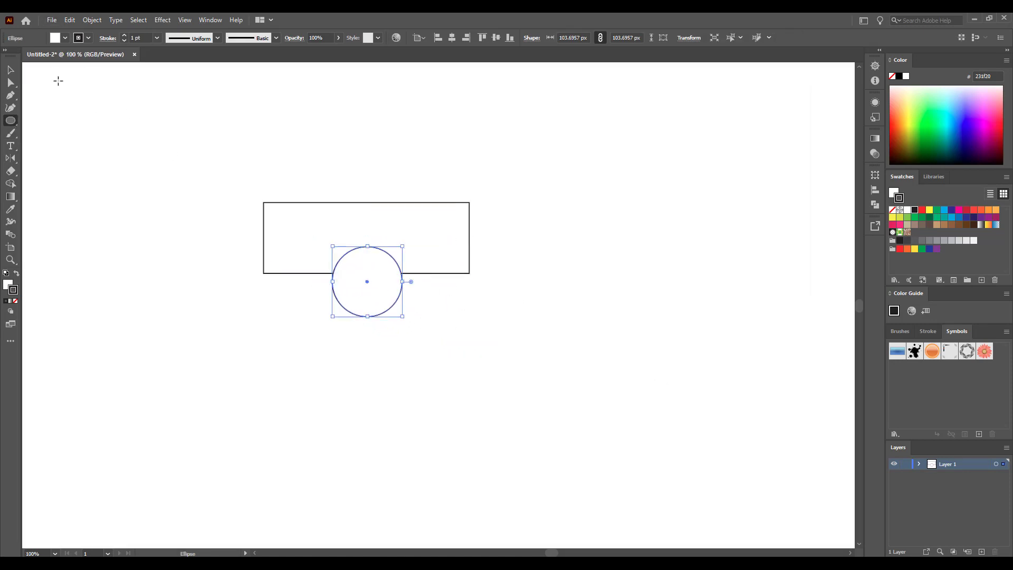
Step: Fill the rectangle with the dark blue colour 000b70
left_click(11, 69)
left_click(311, 242)
double_click(9, 285)
type("000b70")
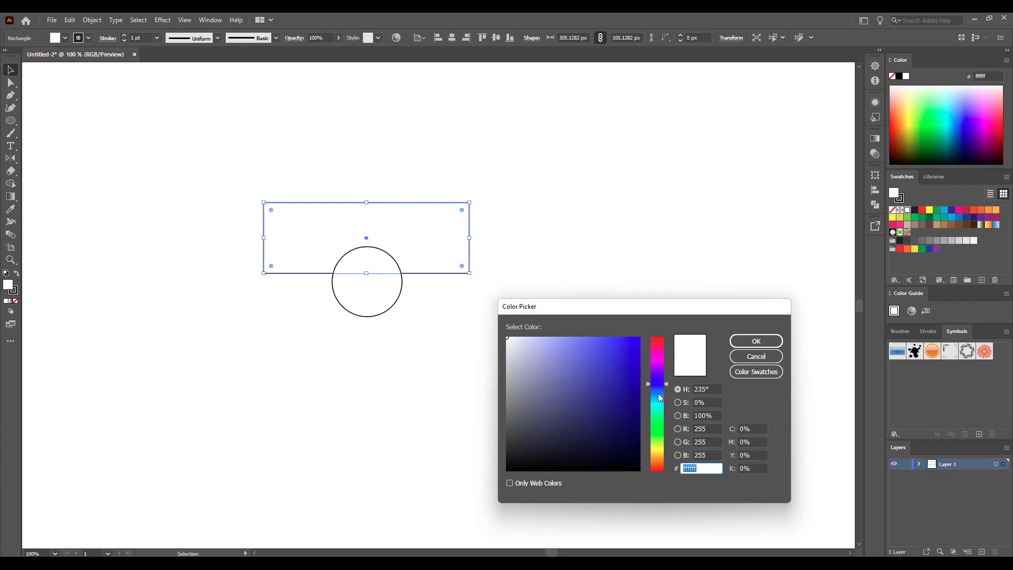
key("Return")
Step: Give the circle the rectangle's dark blue fill using the Eyedropper
left_click(388, 293)
key("i")
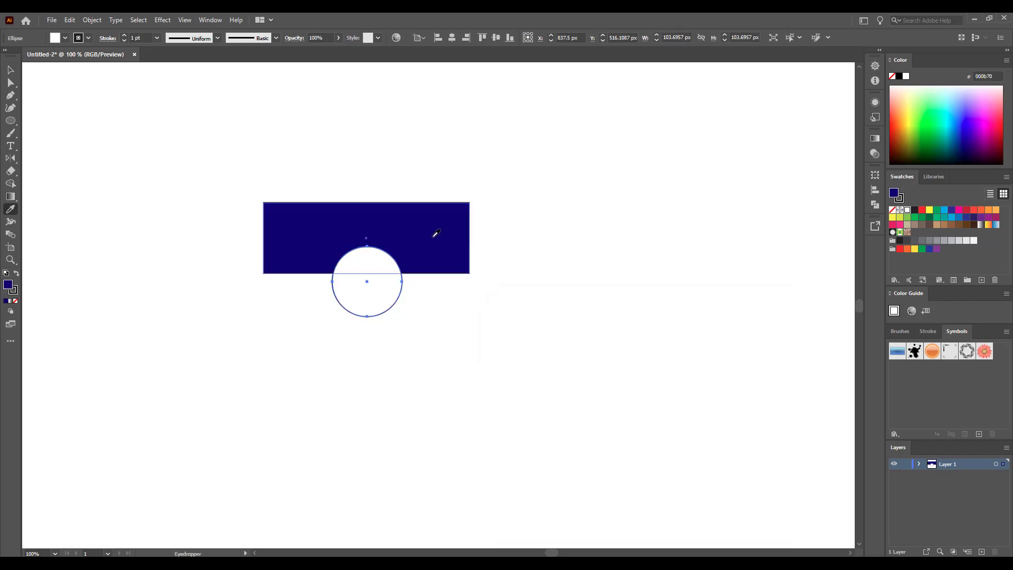
left_click(434, 237)
Step: Cut the circle out of the rectangle with the Pathfinder's Minus Front, leaving a rounded notch in the lower edge
key("v")
left_click_drag(224, 143, 369, 305)
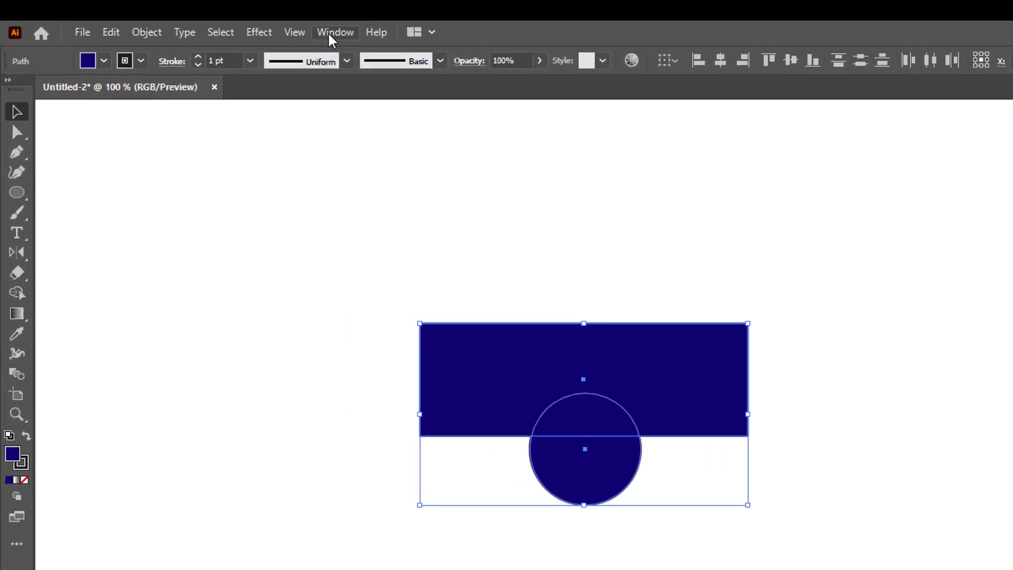
left_click(235, 22)
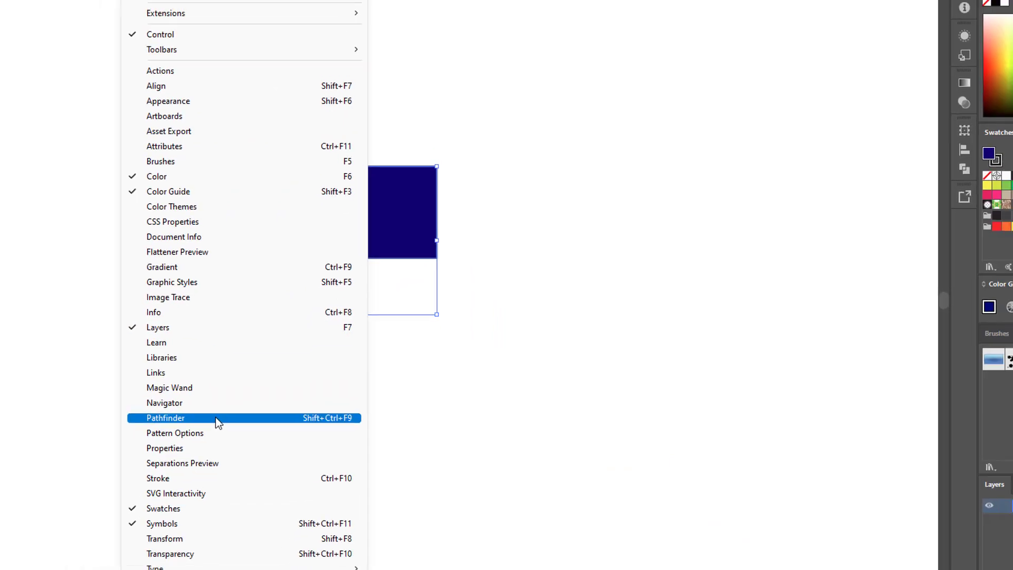
left_click(174, 427)
left_click(771, 199)
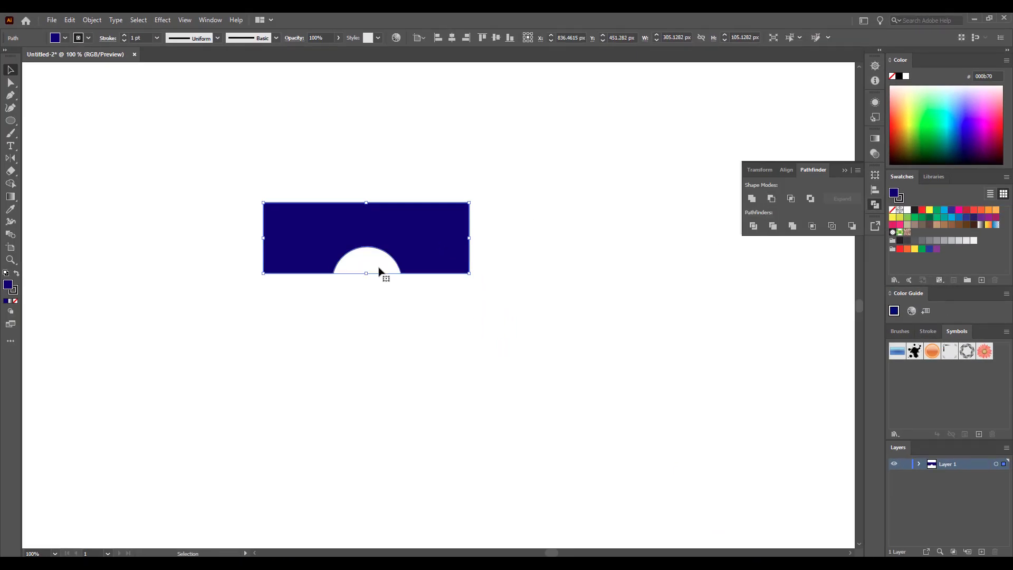
Step: Remove the notched shape's stroke and set up a 3D Extrude & Bevel effect in the Isometric Top position
left_click(15, 300)
left_click_drag(435, 244, 491, 244)
left_click(163, 20)
mouse_move(207, 97)
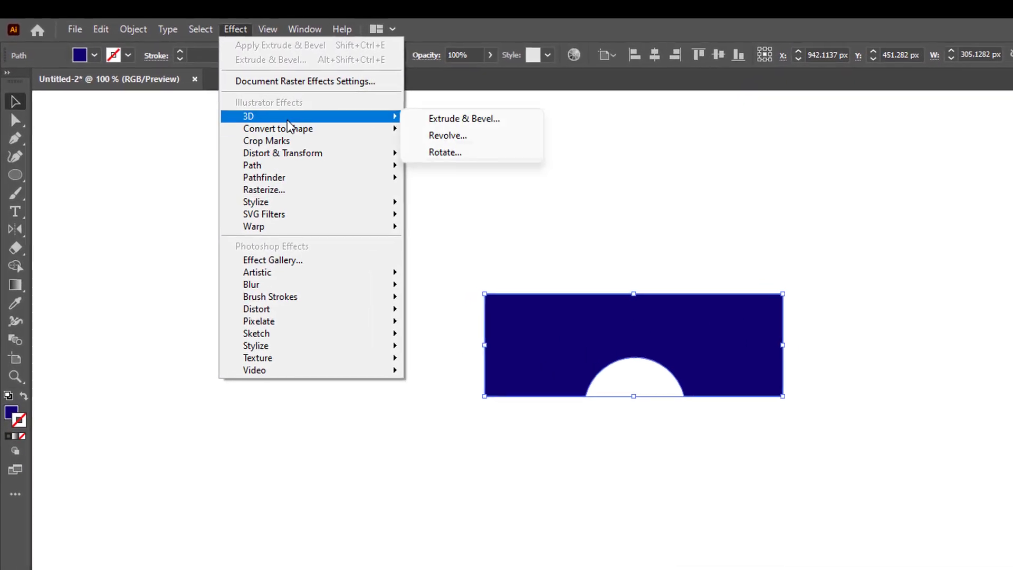
left_click(359, 98)
left_click(780, 127)
left_click(770, 340)
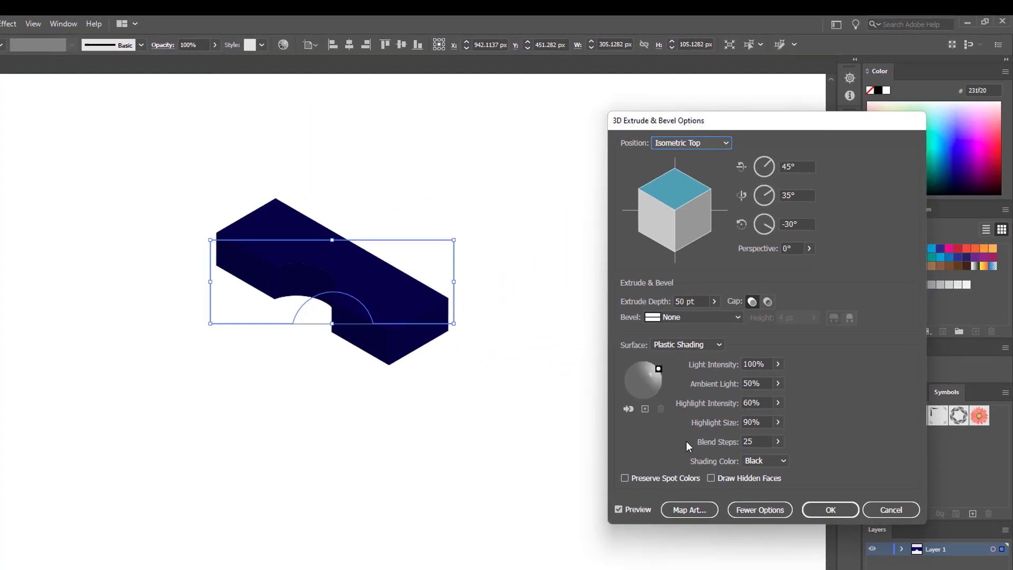
Step: Preserve spot colors and apply the extrusion with a depth of 350 pt
left_click(665, 479)
type("300")
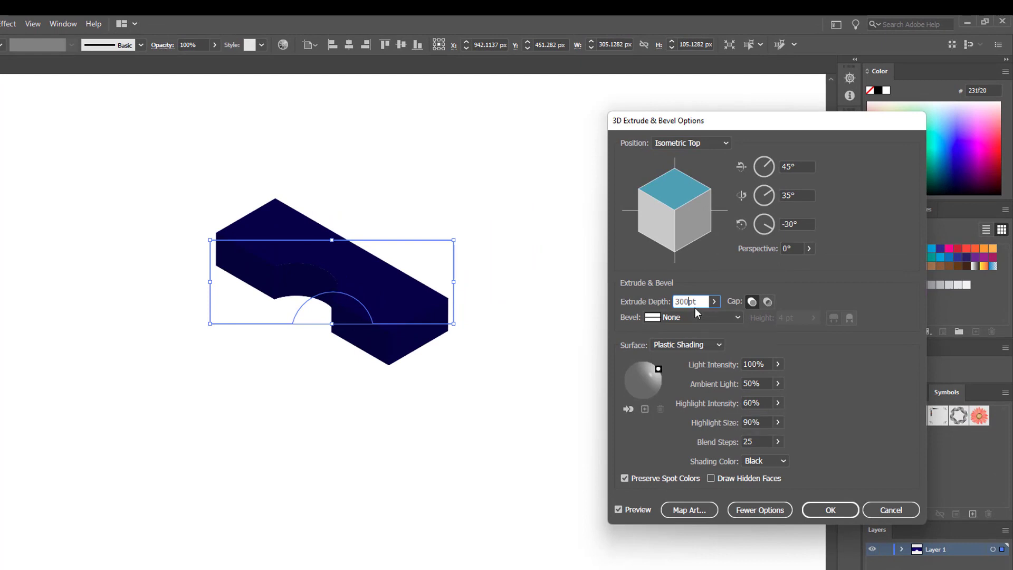
left_click(714, 301)
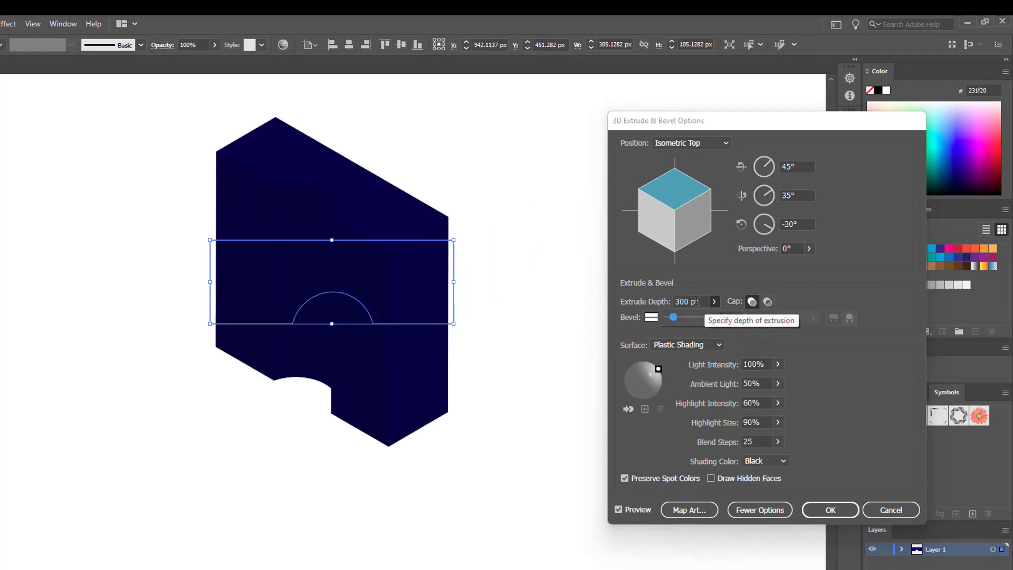
left_click(685, 328)
type("335")
key("BackSpace")
key("BackSpace")
type("50")
key("Return")
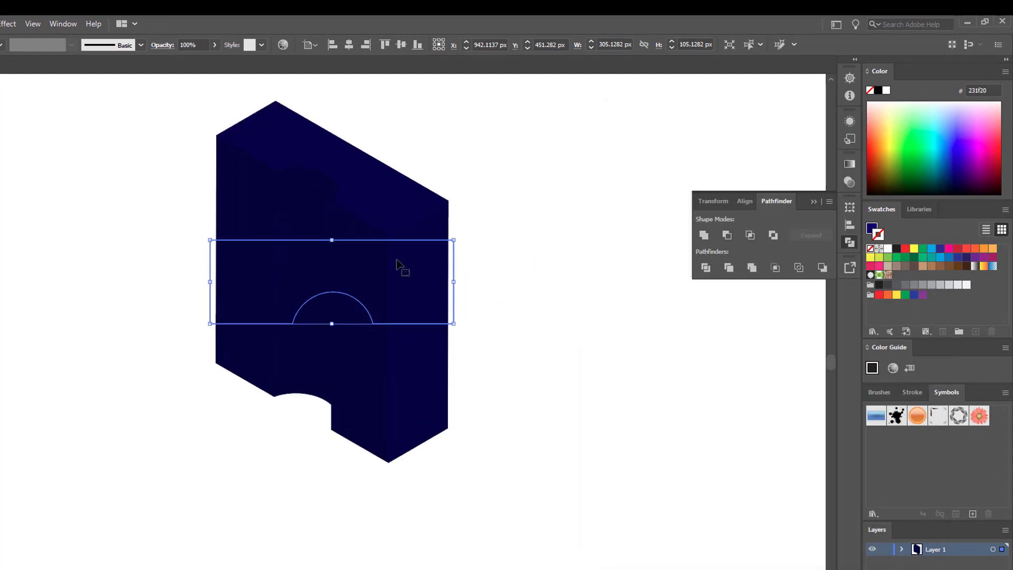
Step: Move the extruded building lower on the artboard and draw a window rectangle about 13 by 26 px in the empty area
left_click_drag(342, 261, 391, 391)
left_click(354, 551)
left_click(467, 438)
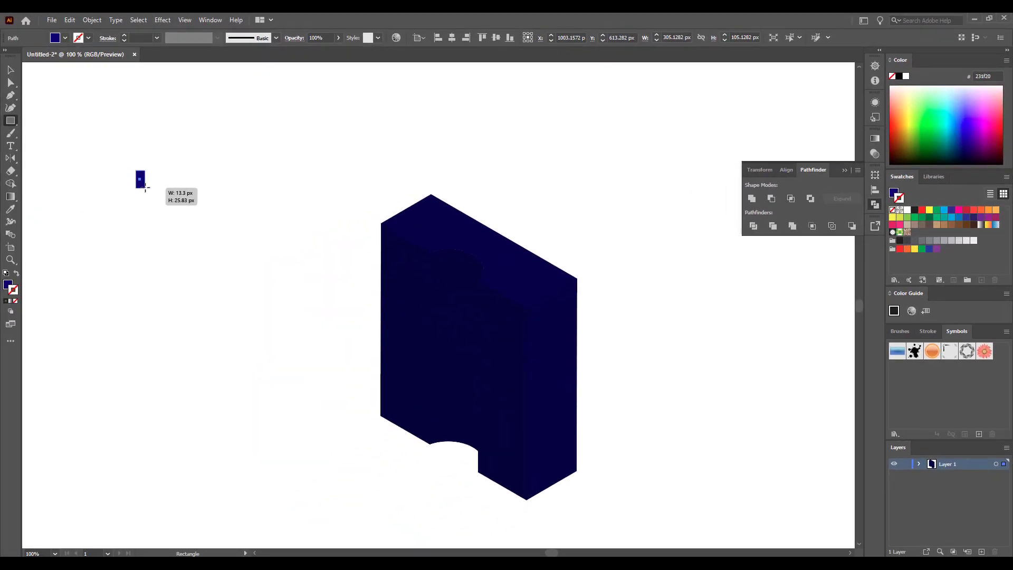
left_click(0, 165)
scroll(117, 134, "up", 2)
left_click(219, 288)
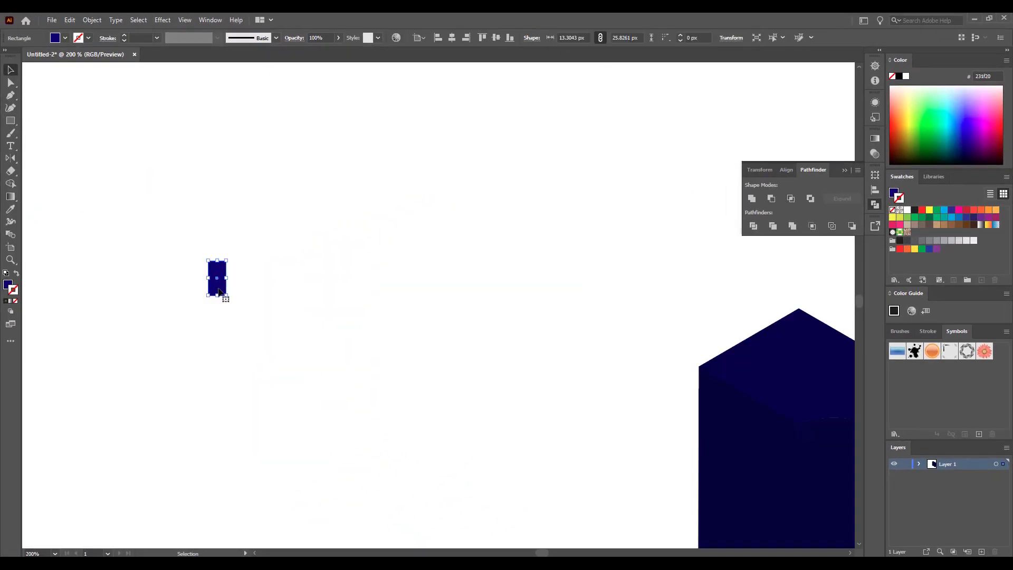
Step: Duplicate the window rectangle horizontally into an evenly spaced row of nine
left_click_drag(218, 287, 271, 286)
key("ctrl+d")
key("ctrl+d")
key("ctrl+d")
key("ctrl+d")
key("ctrl+d")
key("ctrl+d")
key("ctrl+d")
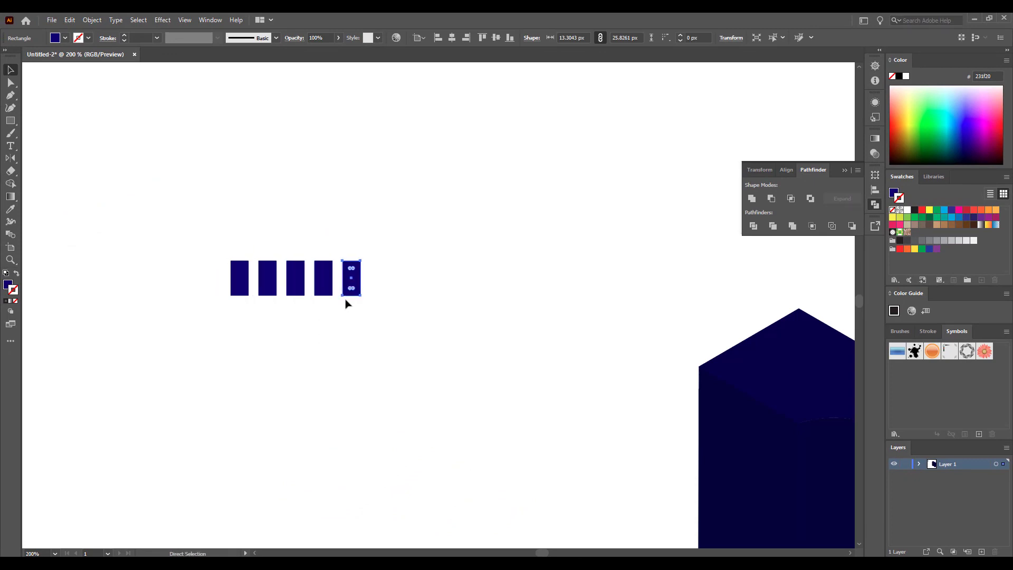
Step: Duplicate the row of windows downward at even spacing to form a grid of eight rows
left_click_drag(197, 246, 514, 322)
left_click_drag(323, 286, 323, 330)
scroll(353, 409, "down", 1)
key("ctrl+d")
key("ctrl+d")
key("ctrl+d")
key("ctrl+d")
key("ctrl+d")
scroll(353, 382, "down", 3)
key("ctrl+d")
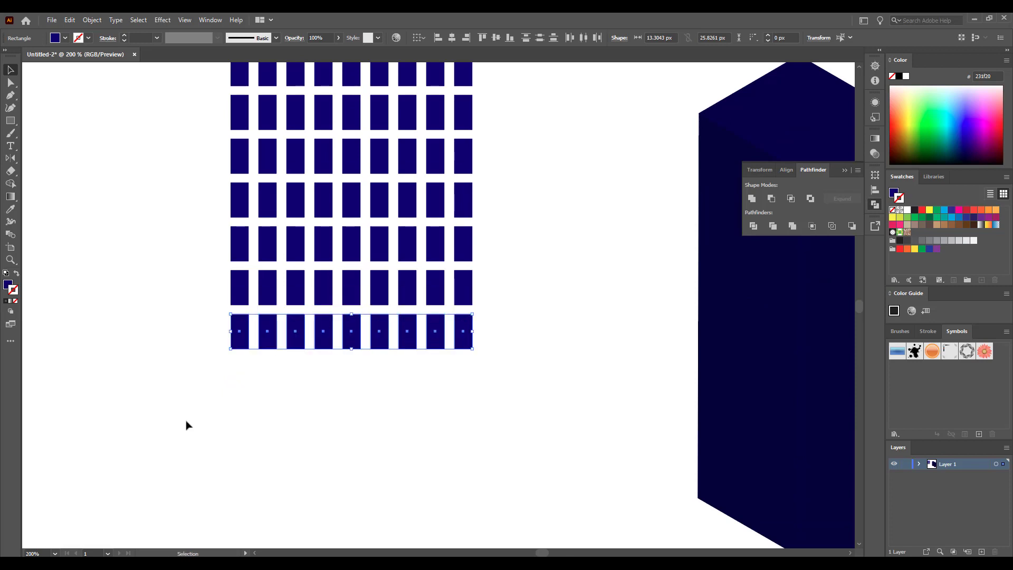
Step: Save the whole window grid as a dynamic movie clip symbol named windows
scroll(188, 422, "up", 3)
left_click_drag(155, 144, 522, 506)
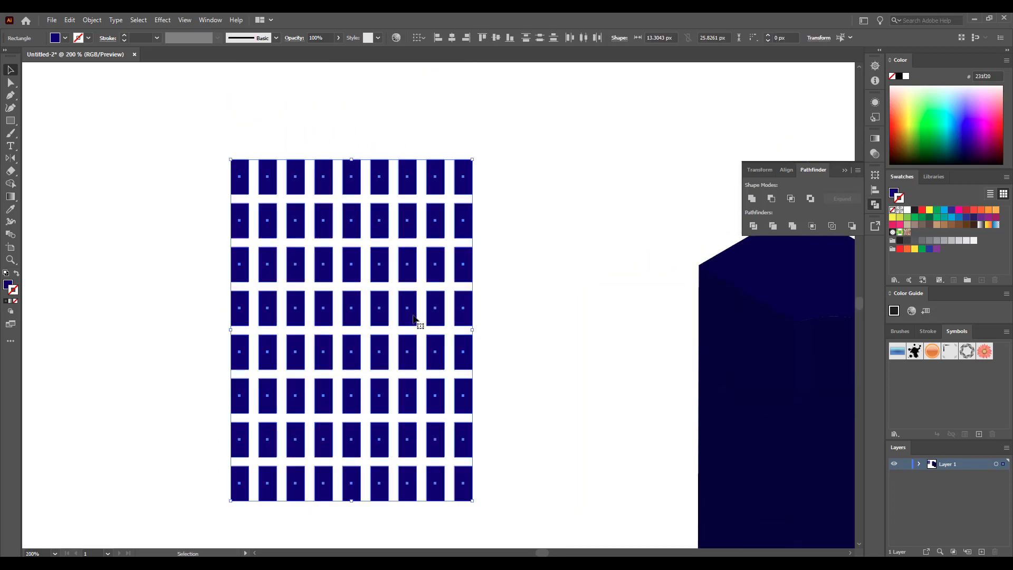
left_click_drag(352, 191, 942, 382)
type("windows")
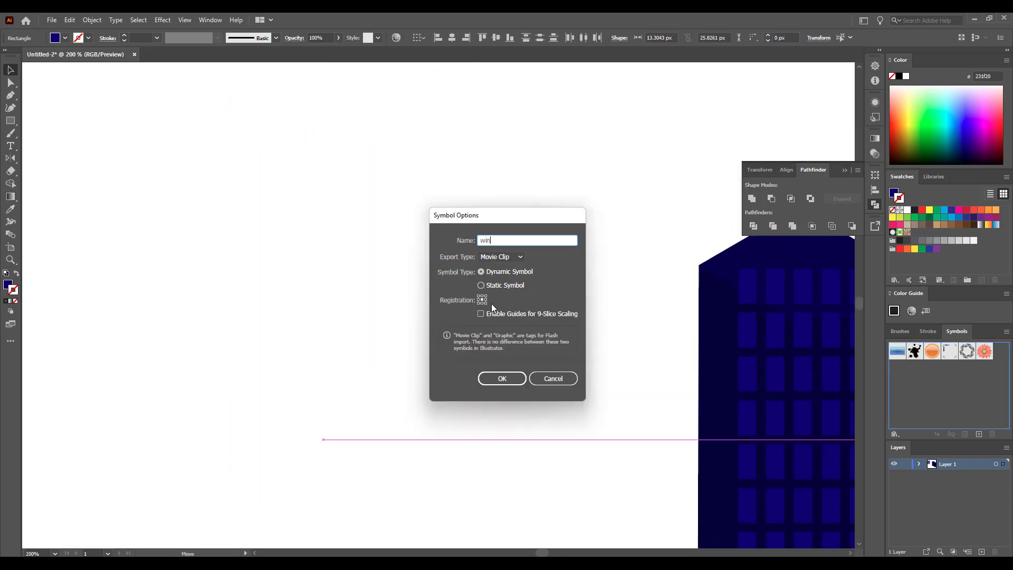
key("Return")
Step: Move the window grid up and away from the extruded building
scroll(439, 309, "down", 2)
left_click_drag(424, 288, 191, 122)
left_click(236, 84)
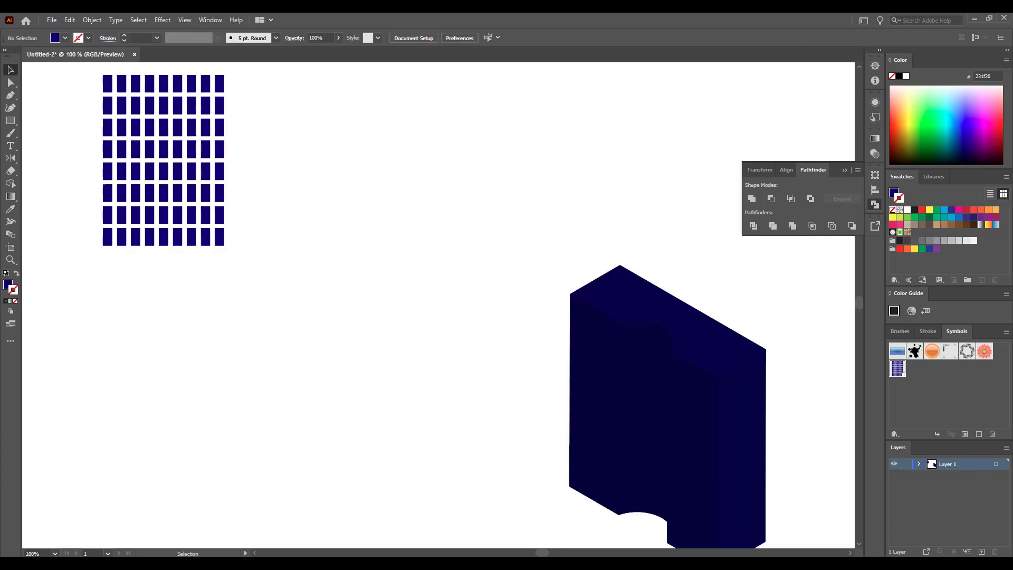
Step: Draw a tall narrow bar about 18 by 253 px next to the window grid, matching the grid's height
key("m")
scroll(236, 84, "up", 2)
mouse_move(216, 68)
left_mouse_down()
mouse_move(249, 214)
mouse_move(242, 412)
left_mouse_up()
key("v")
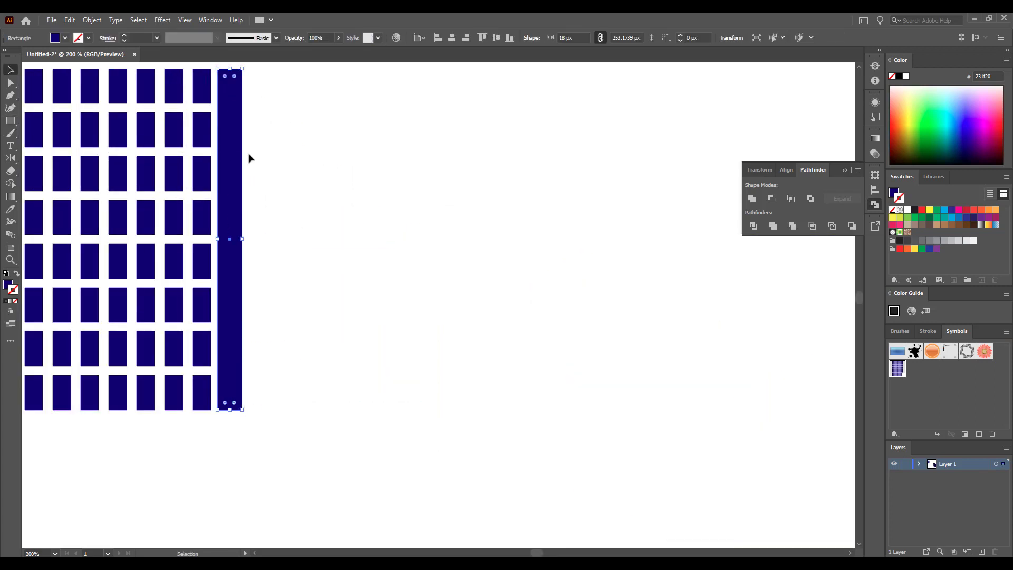
Step: Move the tall bar clear of the window grid and narrow it to about 12.5 px wide
left_click_drag(228, 188, 369, 236)
left_click(481, 239)
left_click(380, 230)
left_click_drag(382, 287, 375, 287)
left_click(428, 259)
Step: Save the bar as a symbol named light and place it just beside the window grid
left_click_drag(368, 264, 963, 396)
type("light")
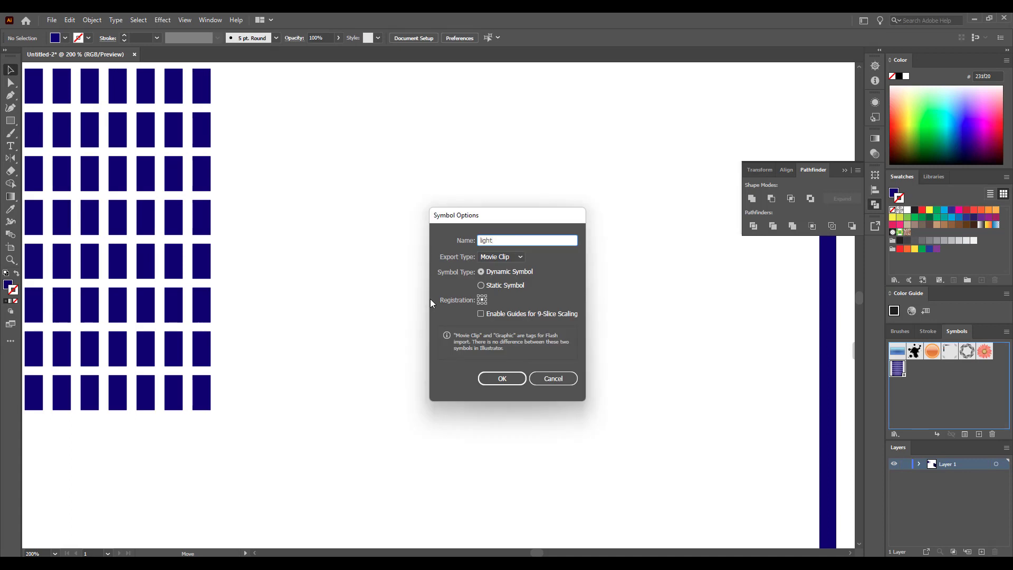
key("Return")
scroll(358, 218, "down", 2)
left_click_drag(362, 218, 307, 198)
left_click(370, 232)
Step: Select the extruded building and reopen its 3D Extrude & Bevel settings from its appearance attributes
left_click_drag(675, 401, 489, 307)
left_click(588, 383)
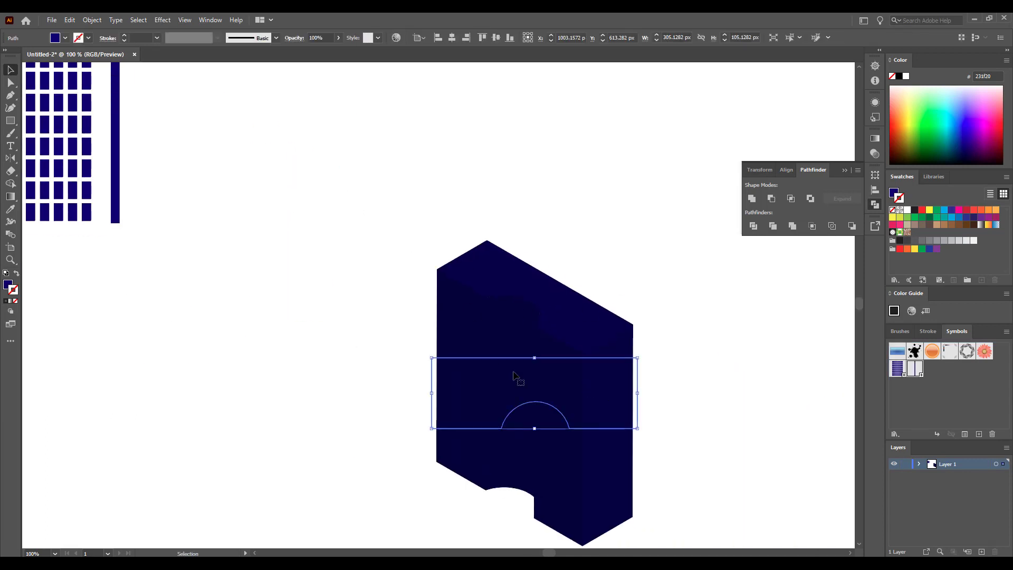
left_click(872, 104)
left_click(874, 101)
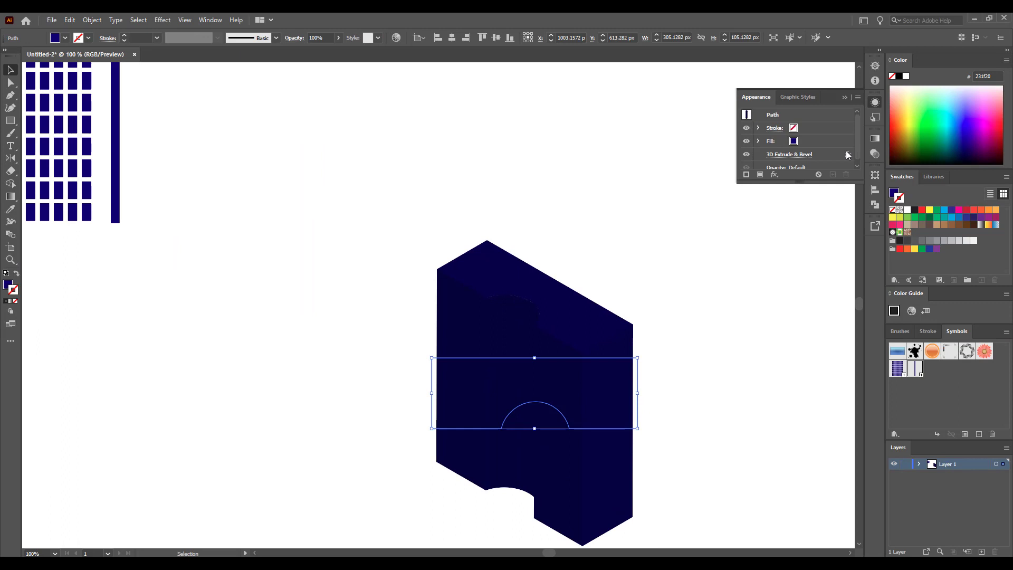
left_click(211, 20)
left_click(290, 153)
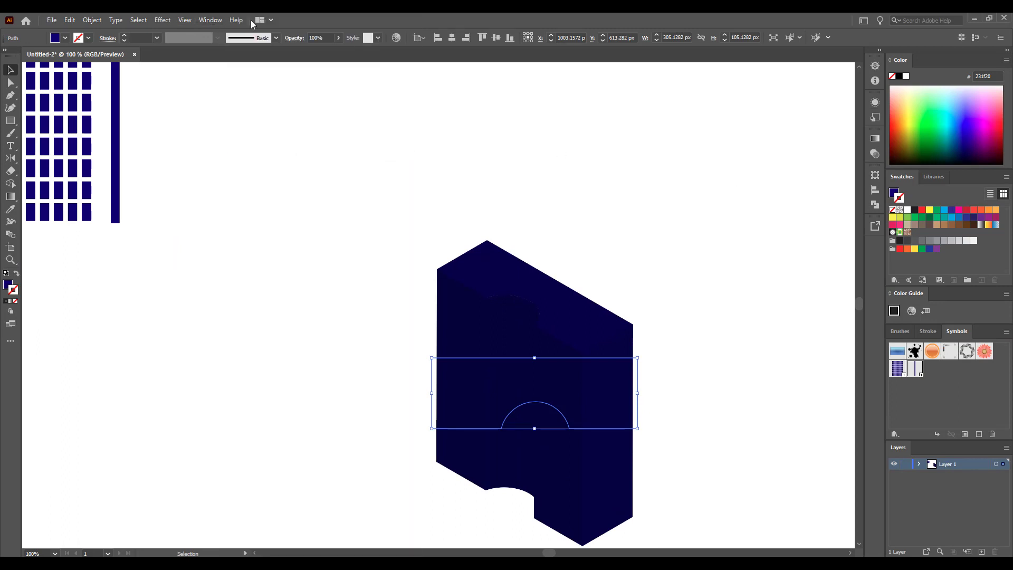
left_click(211, 20)
left_click(290, 153)
left_click(789, 154)
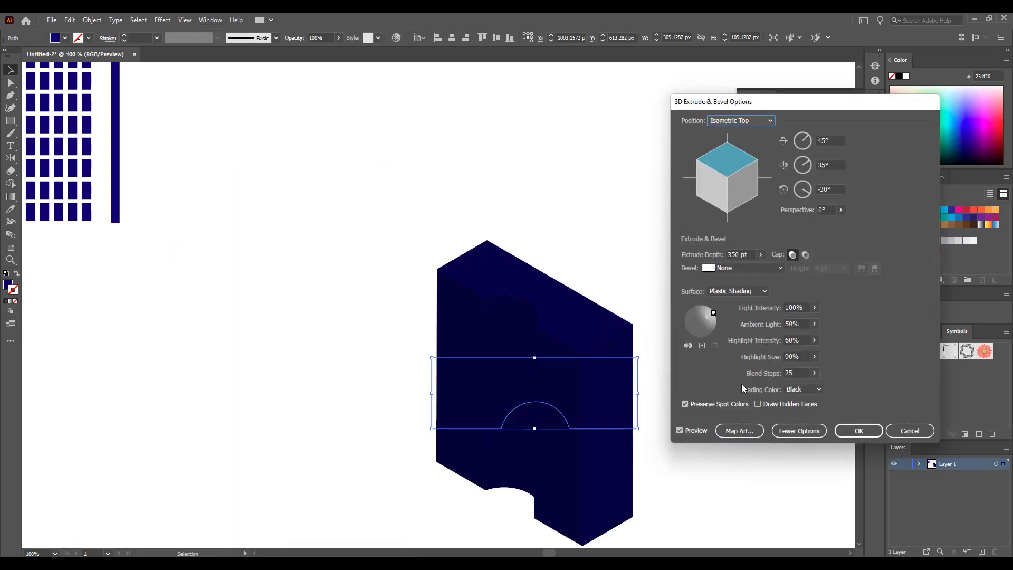
Step: Map the windows symbol onto the curved notch, surface 5 of 8, sized and positioned to fit the visible part
left_click(809, 431)
left_click(736, 312)
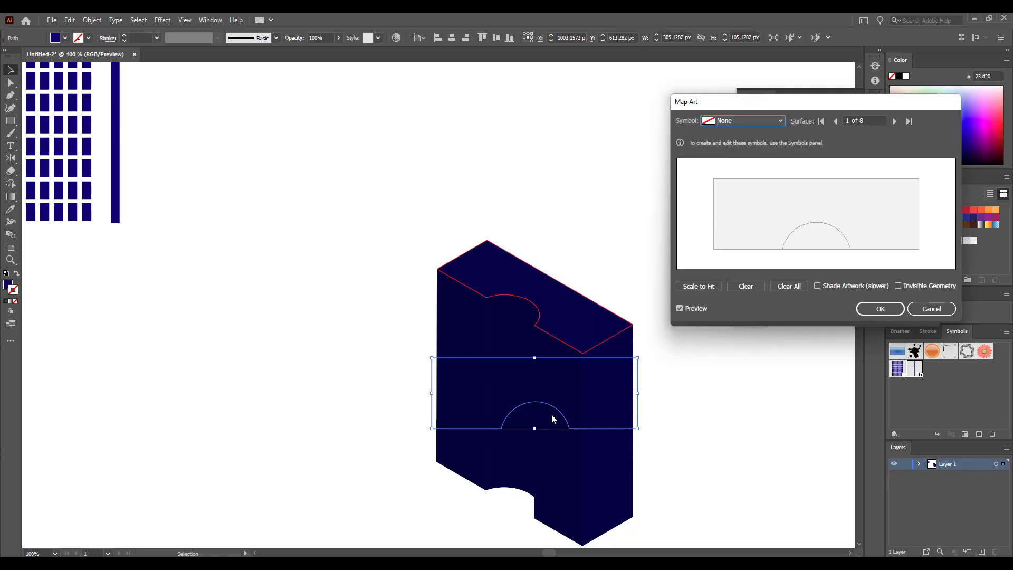
left_click(899, 122)
left_click(899, 122)
left_click(899, 122)
left_click(899, 122)
left_click(761, 122)
left_click(744, 214)
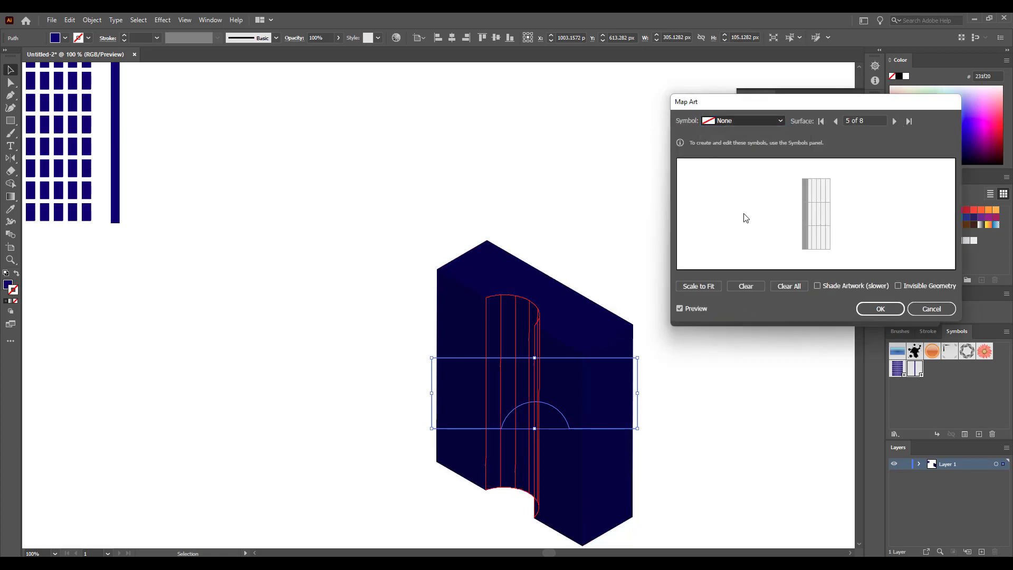
mouse_move(797, 213)
left_mouse_down()
mouse_move(818, 179)
mouse_move(831, 209)
mouse_move(815, 217)
mouse_move(816, 197)
mouse_move(807, 224)
left_mouse_up()
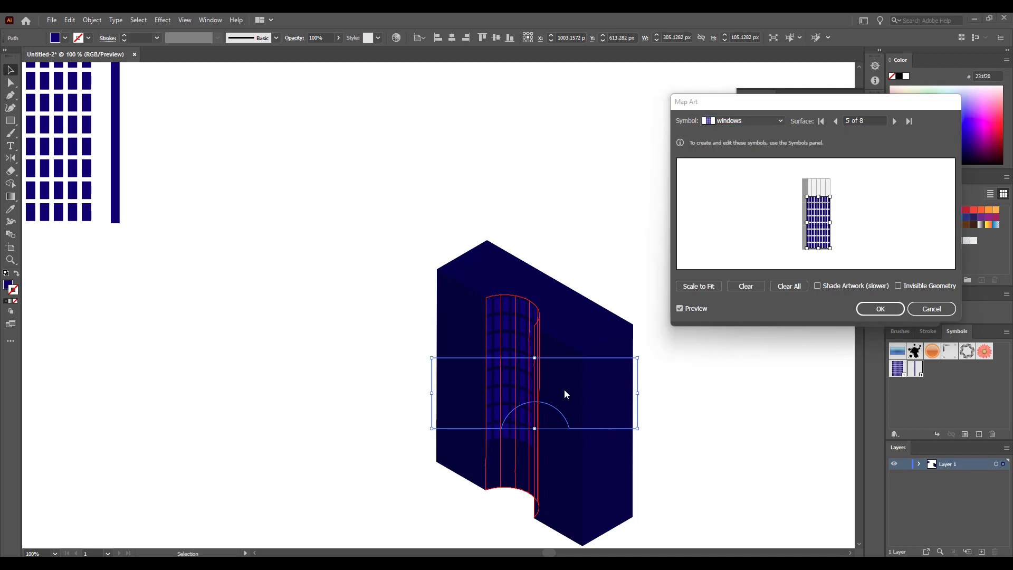
Step: Map the light symbol as a vertical bar onto the flat face beside the notch, surface 6 of 8
left_click(894, 121)
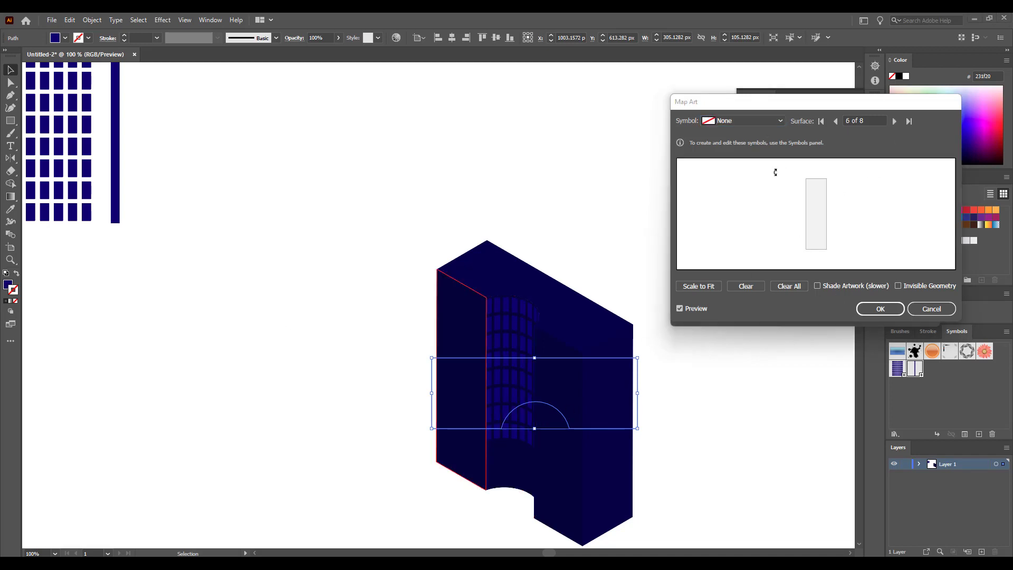
left_click(749, 121)
left_click(739, 228)
left_click_drag(814, 201, 808, 196)
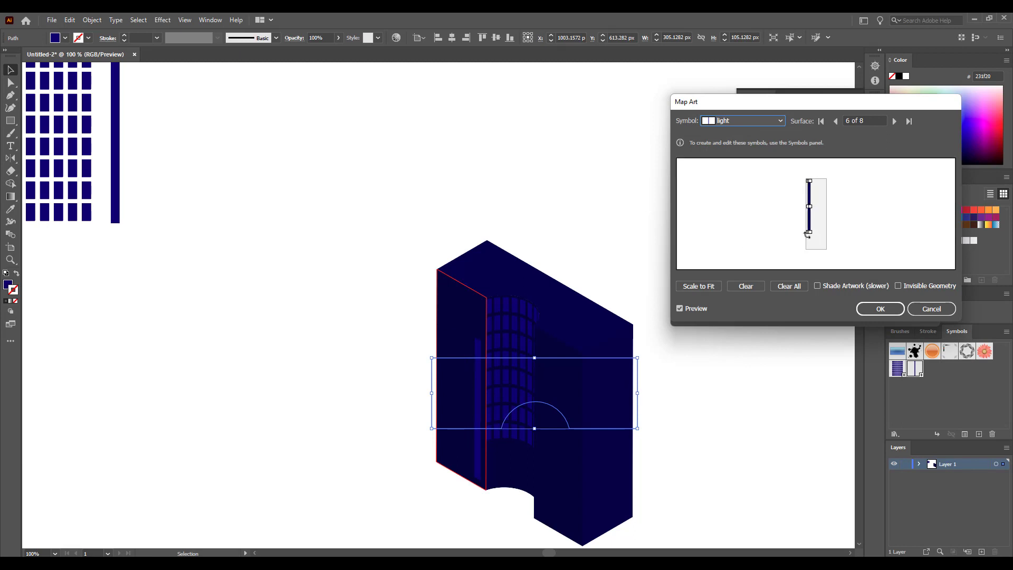
left_click_drag(814, 102, 199, 239)
left_click_drag(195, 347, 200, 346)
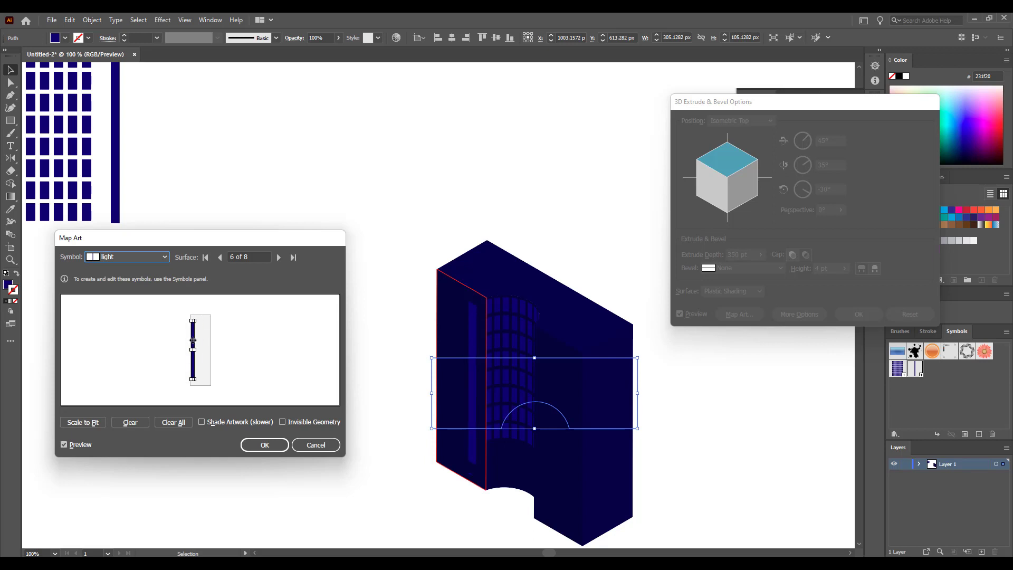
Step: Fine-tune the light bar's position on surface 6 of 8 and apply the mapped artwork to the building
left_click(98, 257)
left_click(132, 365)
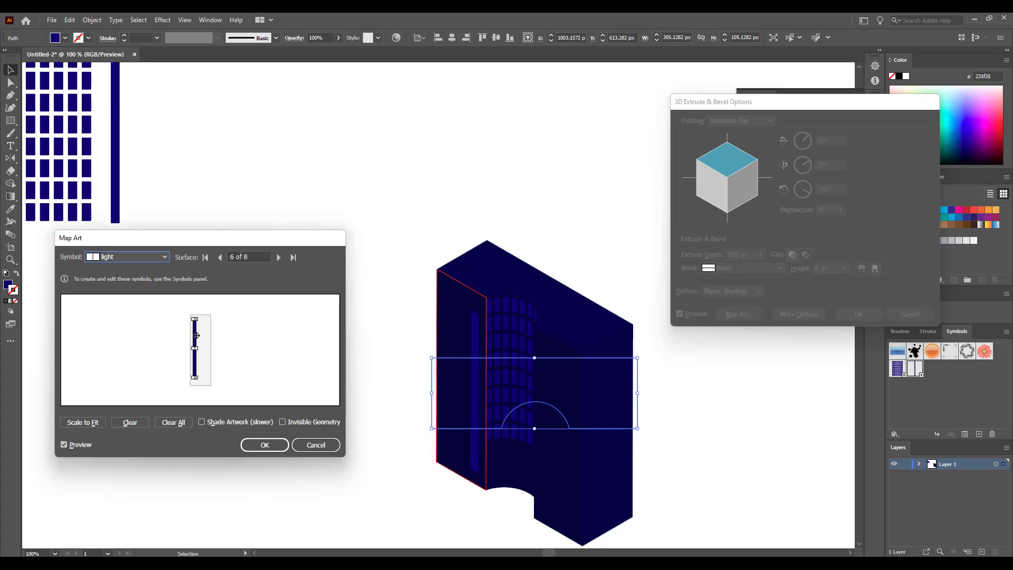
left_click_drag(197, 340, 199, 340)
left_click(264, 445)
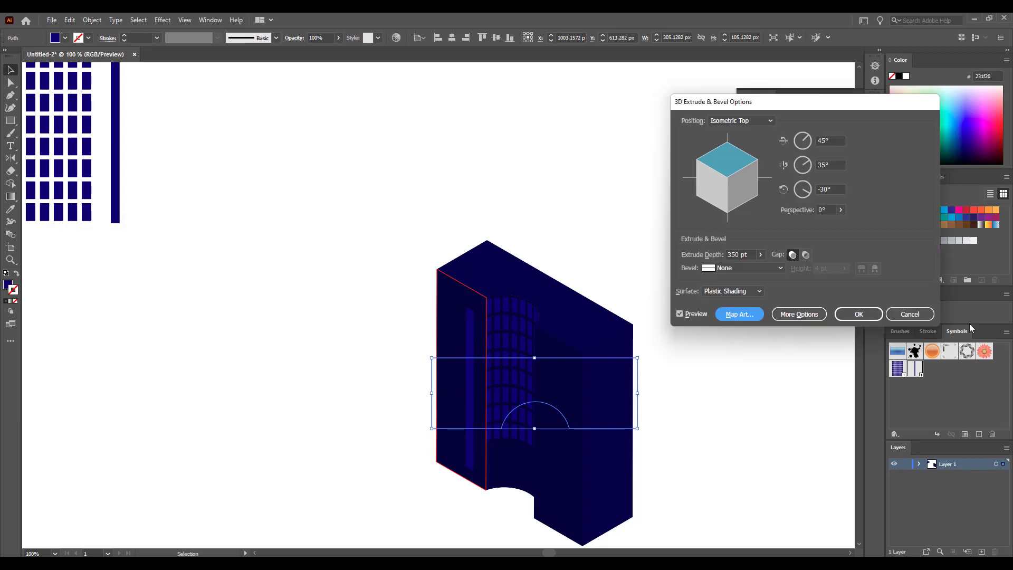
left_click(859, 314)
Step: Edit the light symbol's definition by duplicating its vertical bar alongside the original, and leave symbol editing
scroll(252, 339, "up", 2)
scroll(251, 339, "up", 1)
double_click(117, 204)
left_click(608, 304)
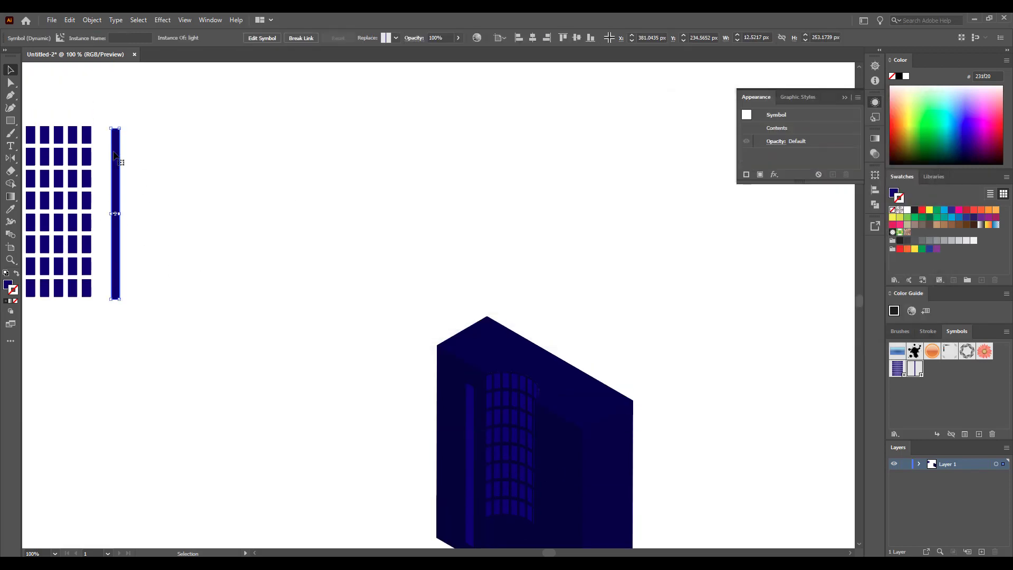
double_click(118, 159)
left_click(560, 304)
left_click_drag(117, 159, 138, 159)
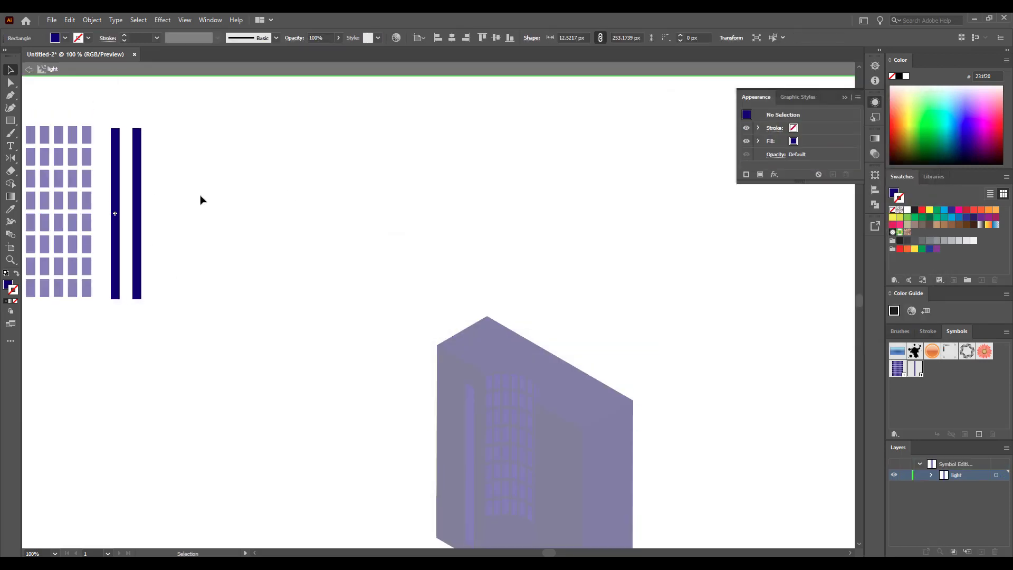
double_click(200, 199)
Step: Reopen the building's 3D Extrude & Bevel settings and recentre the two-bar light artwork on surface 6 of 8
left_click(486, 344)
double_click(847, 155)
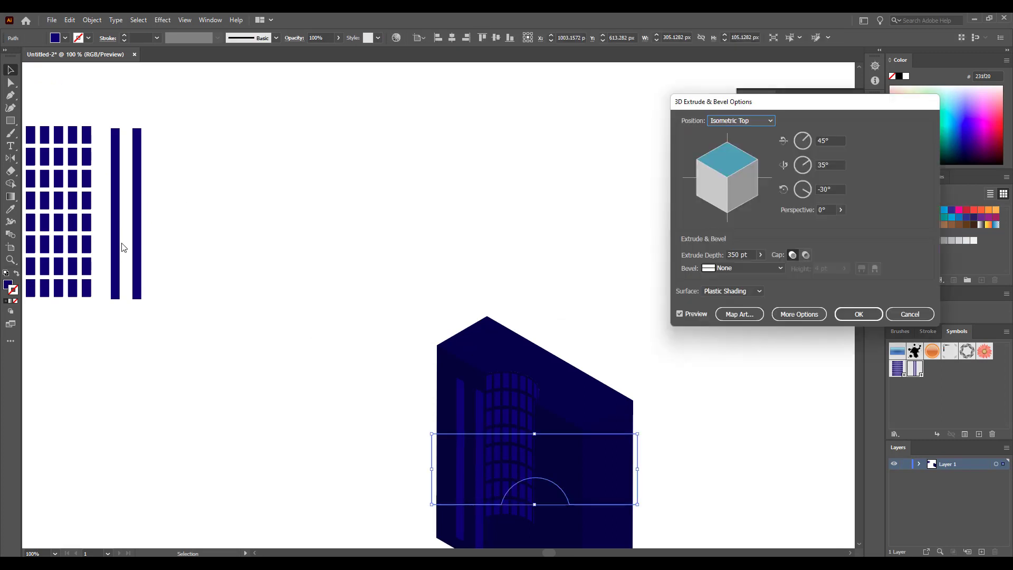
left_click(739, 313)
left_click(894, 121)
left_click(894, 121)
left_click(894, 120)
left_click(894, 121)
left_click(894, 121)
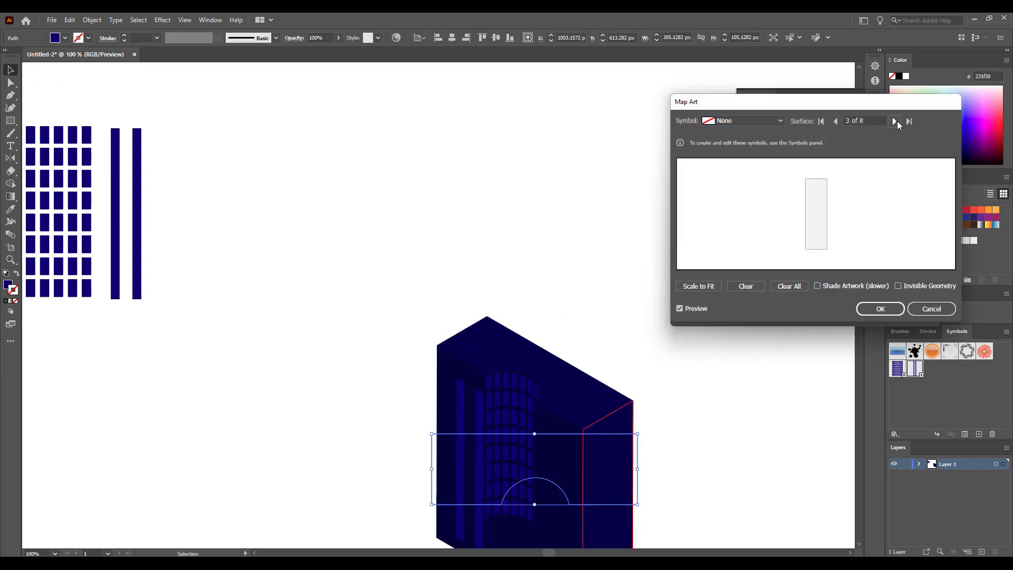
left_click_drag(813, 202, 817, 203)
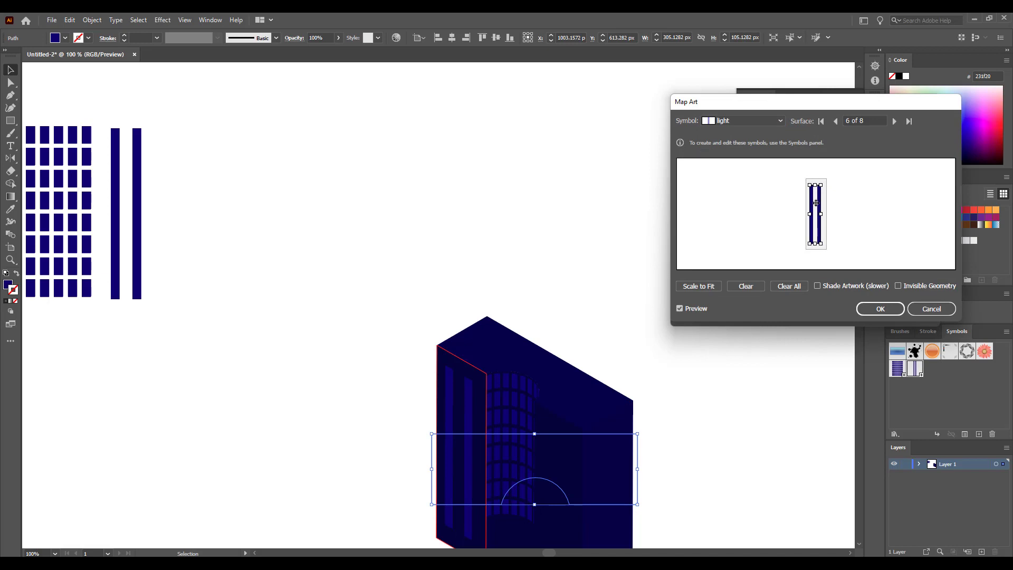
Step: Map the windows symbol onto the building's narrow end face, surface 3 of 8, positioned over the face, and apply the mapping
left_click(894, 121)
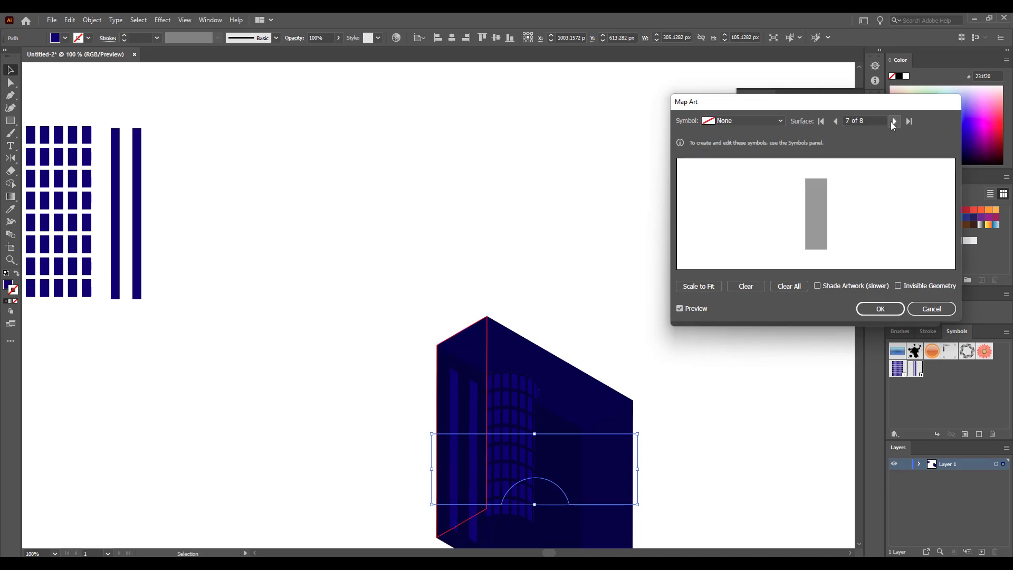
left_click(894, 121)
left_click(894, 121)
left_click(894, 121)
left_click(894, 120)
left_click(836, 122)
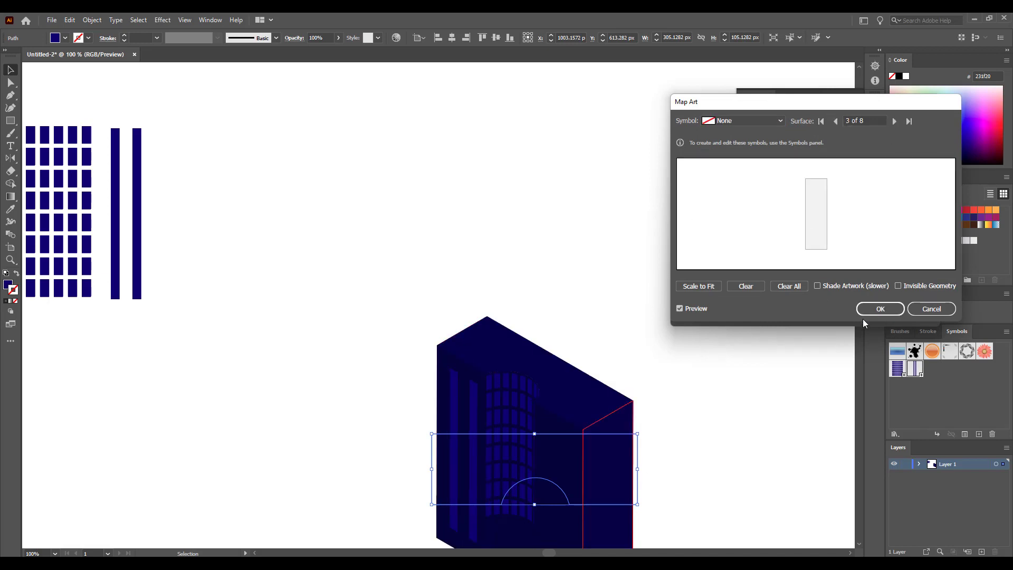
left_click(749, 121)
left_click(749, 215)
mouse_move(819, 213)
left_mouse_down()
mouse_move(810, 225)
mouse_move(834, 224)
mouse_move(817, 223)
left_mouse_up()
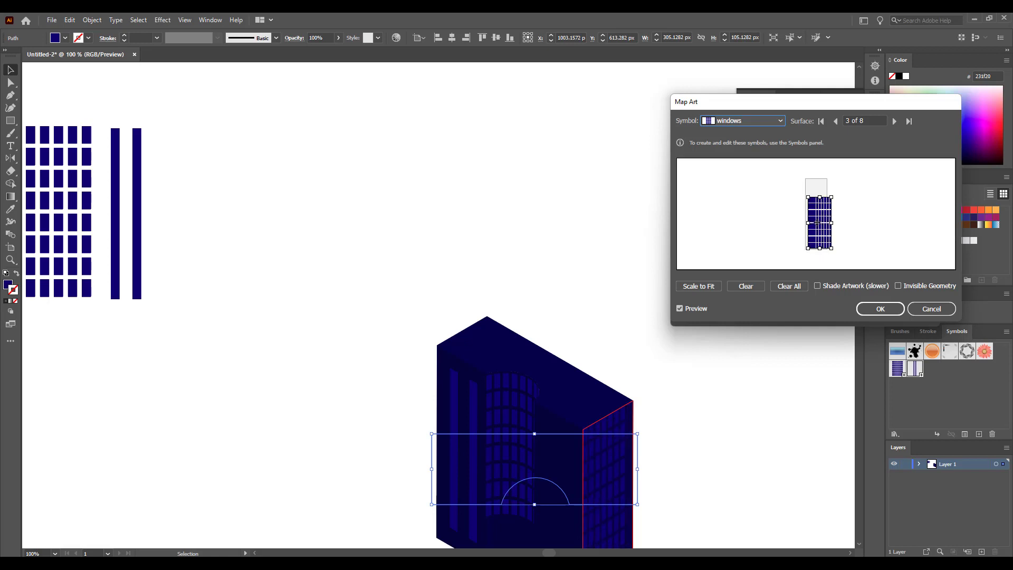
left_click(880, 308)
scroll(530, 332, "down", 4)
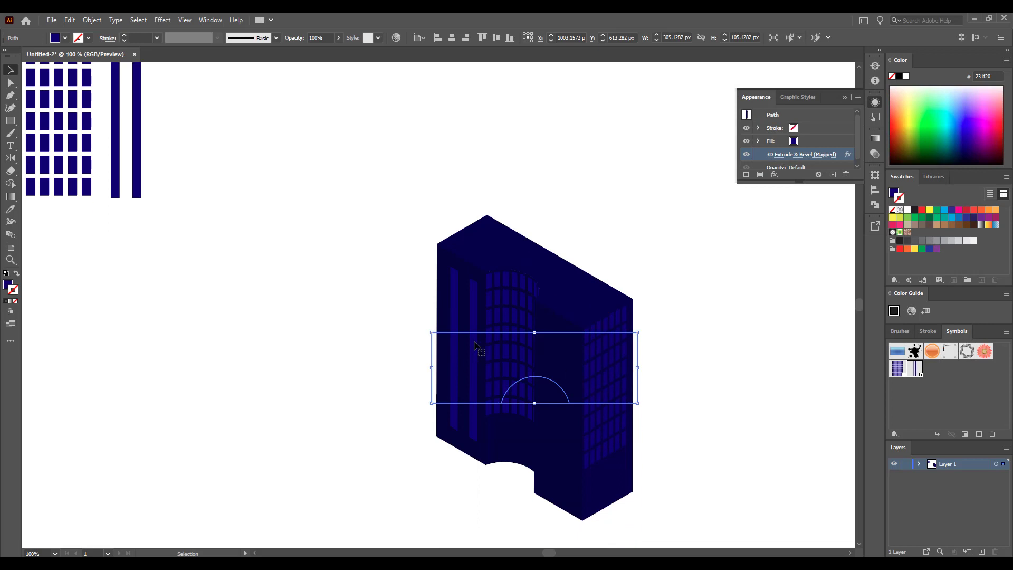
Step: Map the light symbol onto the flat face on the other side of the notch, surface 4 of 8, and apply the 3D settings
scroll(606, 338, "up", 1)
left_click(741, 331)
scroll(567, 358, "up", 2)
left_click(567, 358)
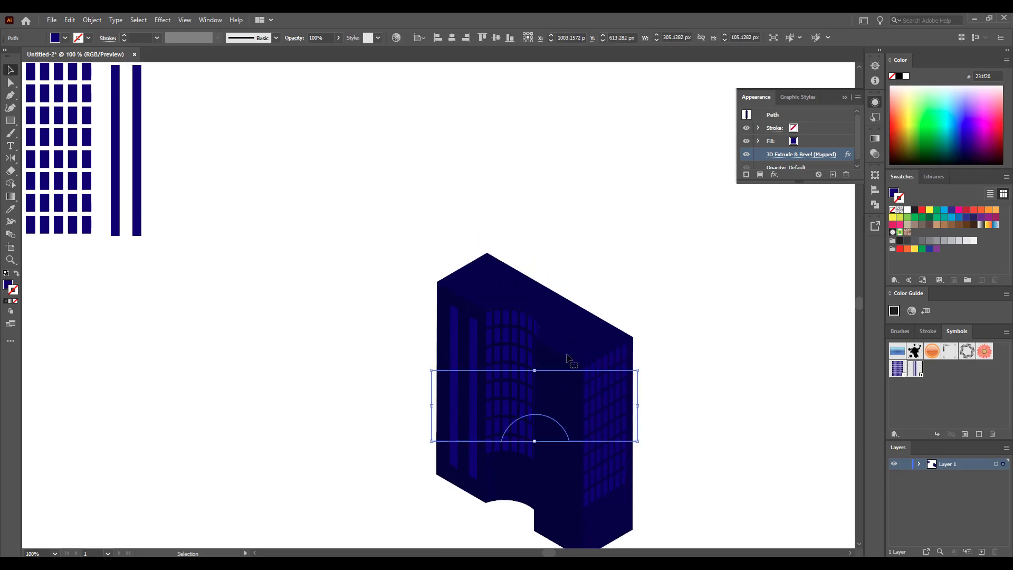
double_click(849, 156)
left_click(744, 316)
left_click(896, 121)
left_click(895, 120)
left_click(896, 121)
left_click(751, 121)
left_click(738, 226)
left_click(694, 309)
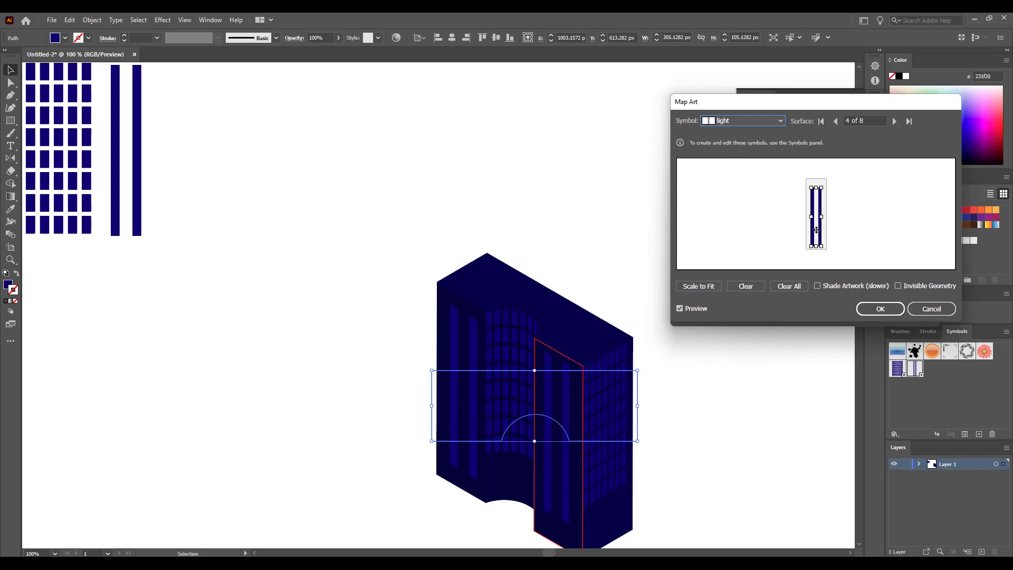
left_click(880, 308)
left_click(852, 312)
scroll(283, 211, "down", 3)
scroll(283, 217, "up", 2)
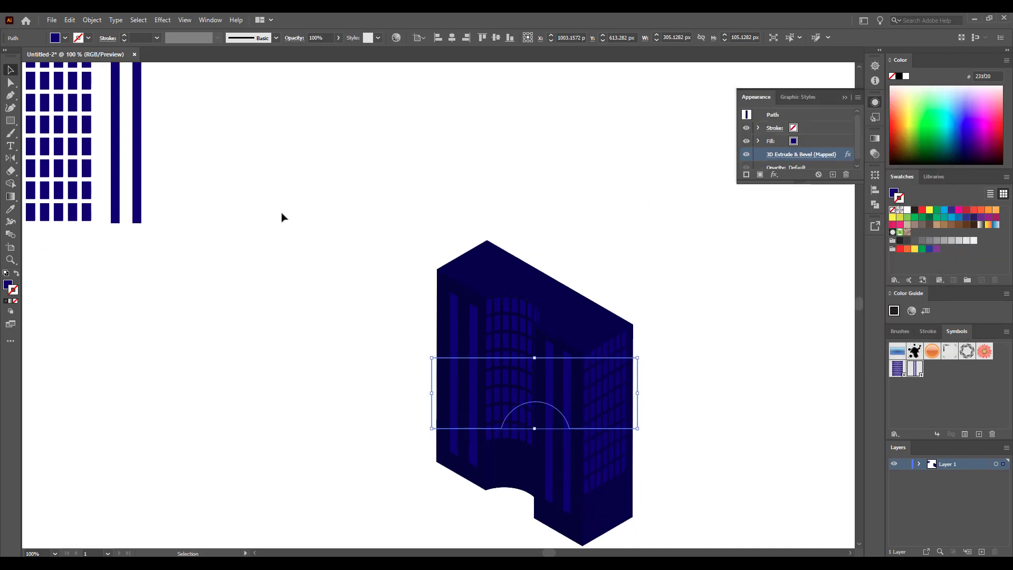
Step: Expand the appearance of the mapped 3D building into editable artwork
scroll(509, 275, "down", 3)
left_click(92, 20)
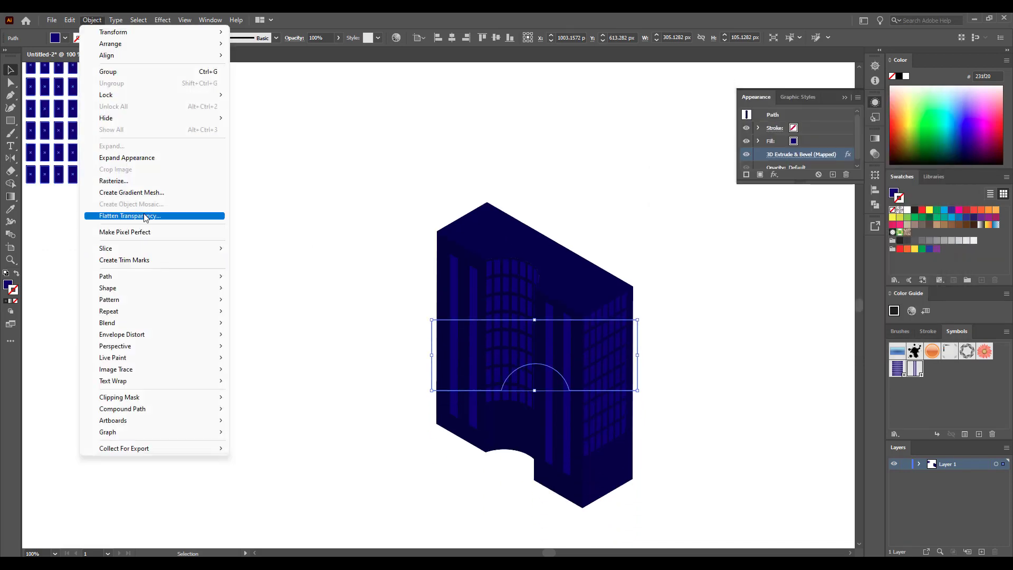
left_click(143, 158)
Step: Reflect the expanded building across the vertical axis and move it closer to the symbol artwork
left_click(496, 225)
double_click(10, 158)
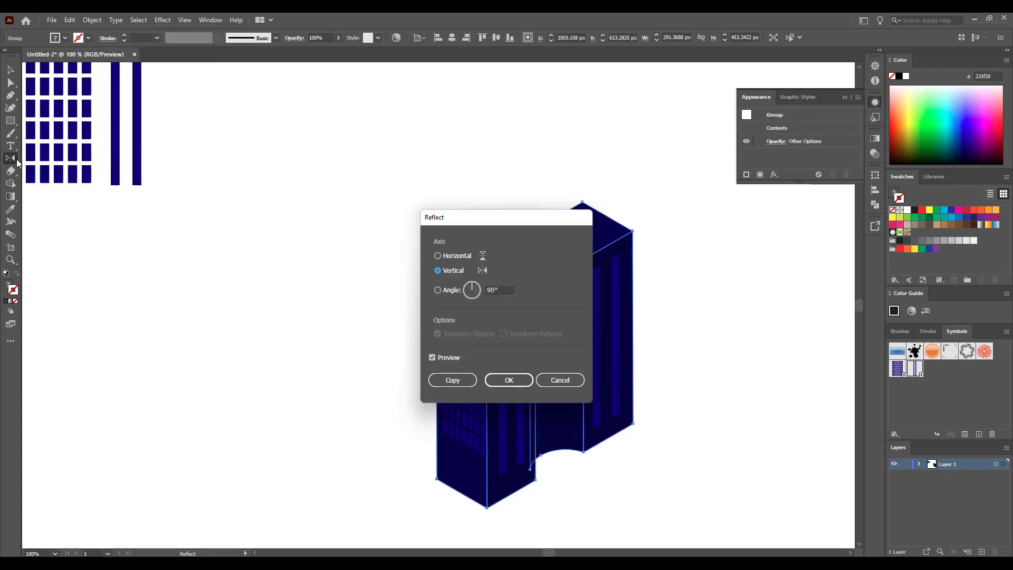
left_click(498, 378)
left_click(7, 71)
left_click_drag(407, 245, 651, 501)
left_click_drag(596, 385, 425, 356)
left_click(557, 382)
scroll(580, 422, "up", 4)
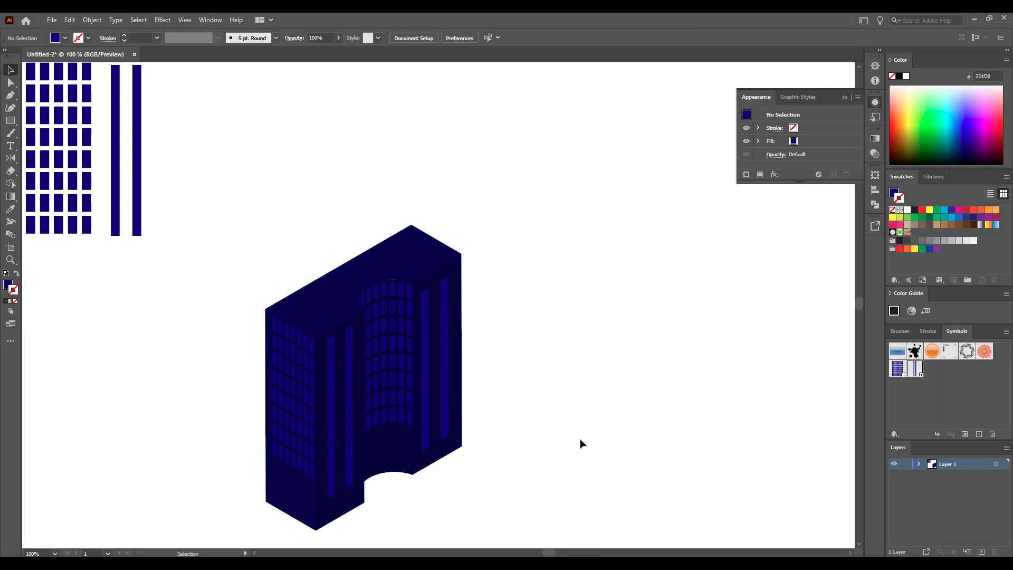
Step: Ungroup the building repeatedly until its faces can be selected separately, and select the narrow windowed face
left_click(353, 493)
right_click(337, 303)
left_click(367, 395)
left_click(493, 472)
left_click(391, 458)
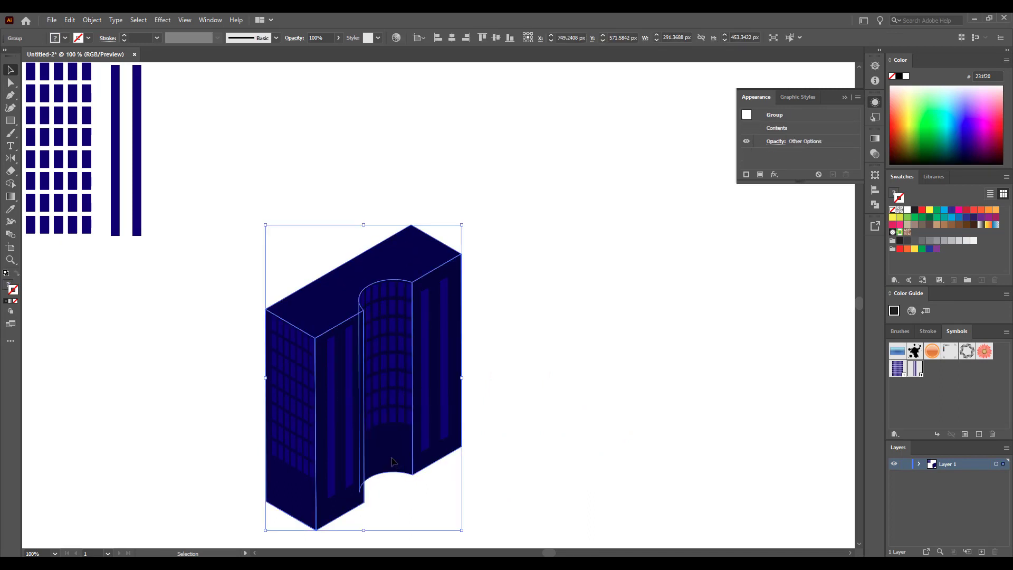
right_click(382, 468)
left_click(414, 367)
right_click(408, 450)
left_click(439, 351)
left_click(486, 469)
left_click(400, 469)
left_click(300, 504)
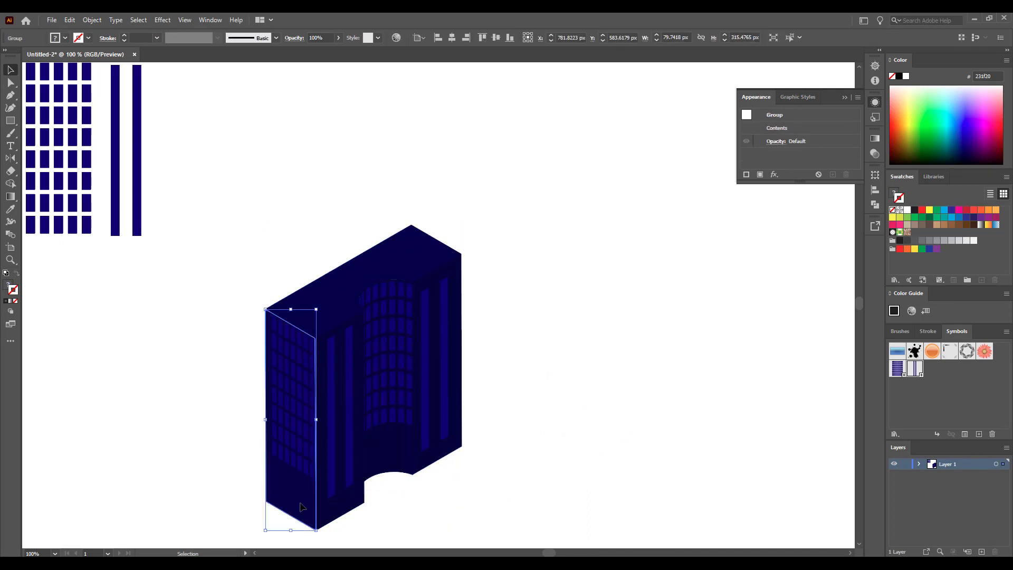
Step: Try to recolour the narrow windowed face with a blue swatch, both directly and in isolation mode
left_click(845, 97)
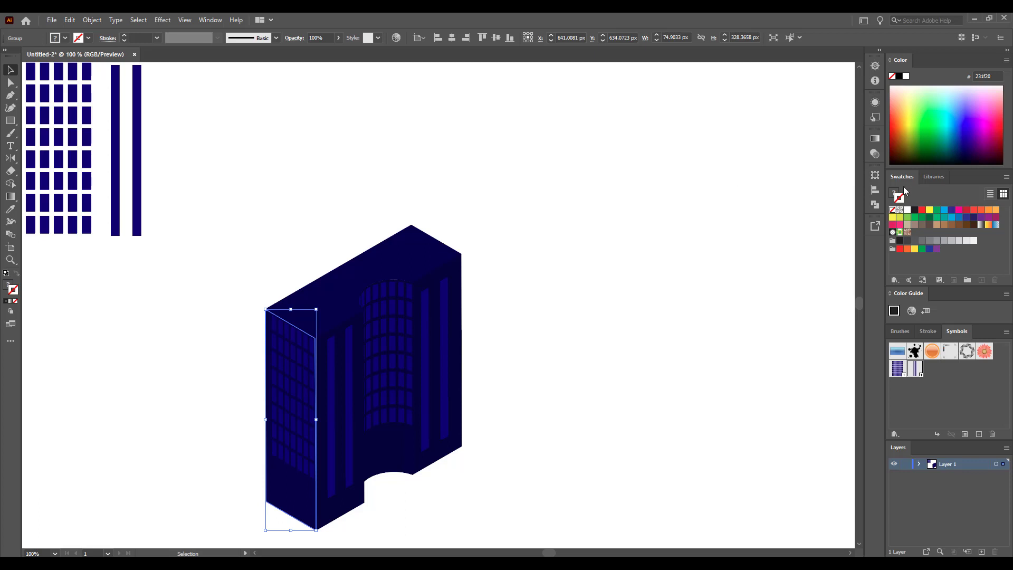
left_click(970, 217)
key("ctrl+z")
double_click(293, 501)
left_click(291, 500)
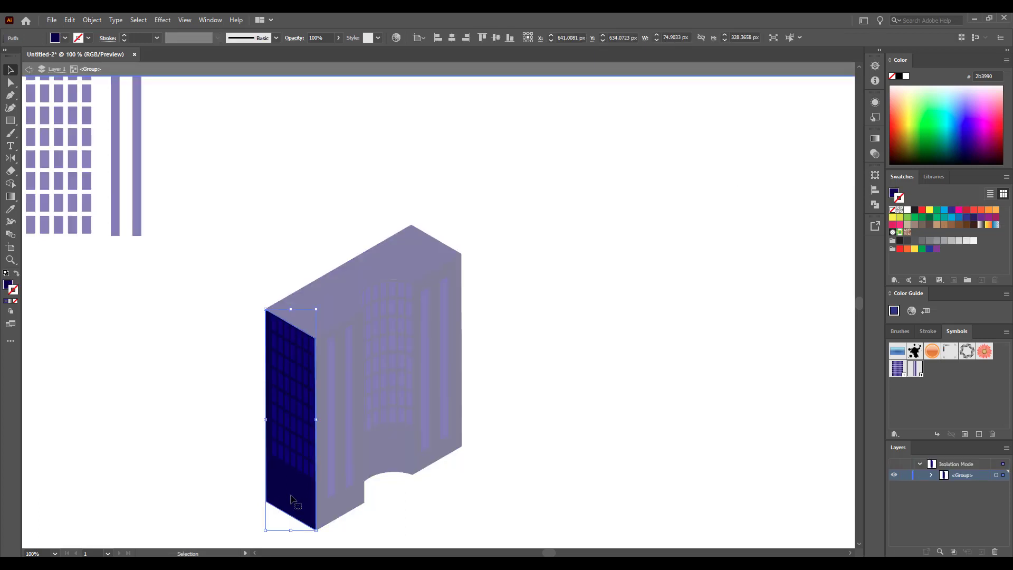
key("a")
left_click(944, 210)
key("ctrl+z")
double_click(654, 224)
double_click(292, 508)
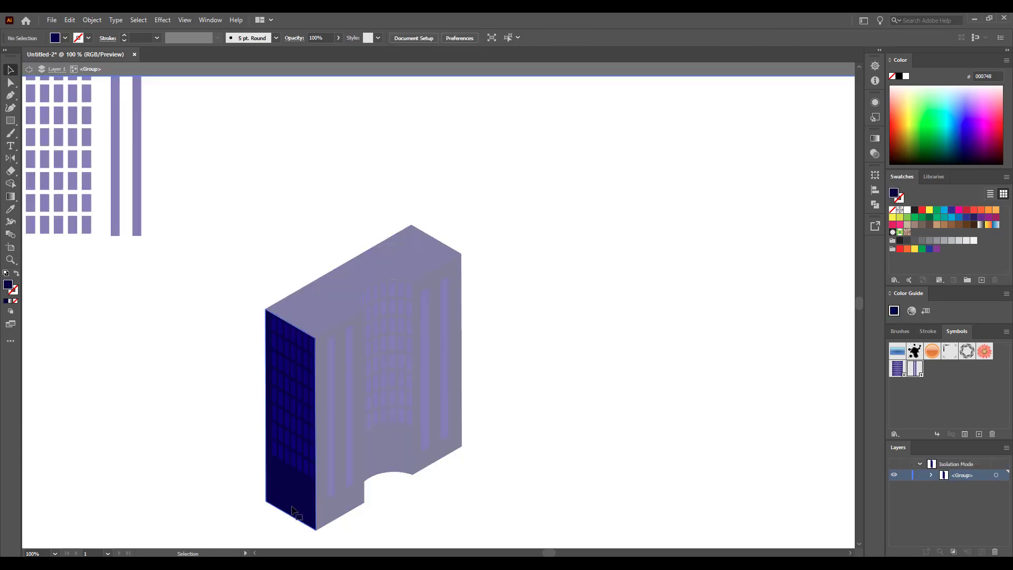
double_click(406, 82)
Step: Ungroup all of the building's artwork once more and expand Layer 1 to list its objects
left_click_drag(204, 205, 462, 469)
right_click(333, 414)
left_click(384, 314)
left_click(258, 232)
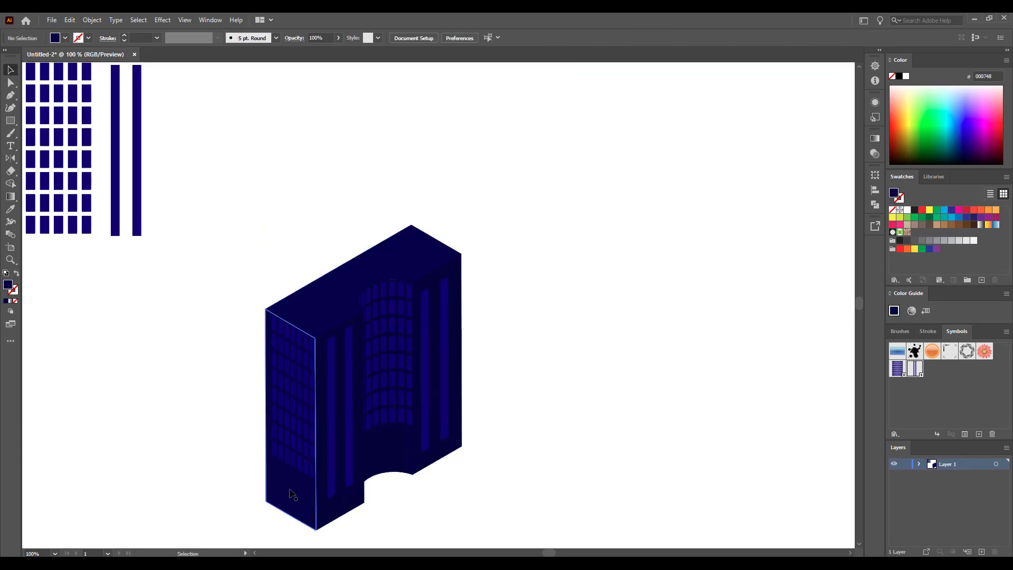
left_click(290, 491)
double_click(297, 497)
double_click(601, 394)
left_click(919, 464)
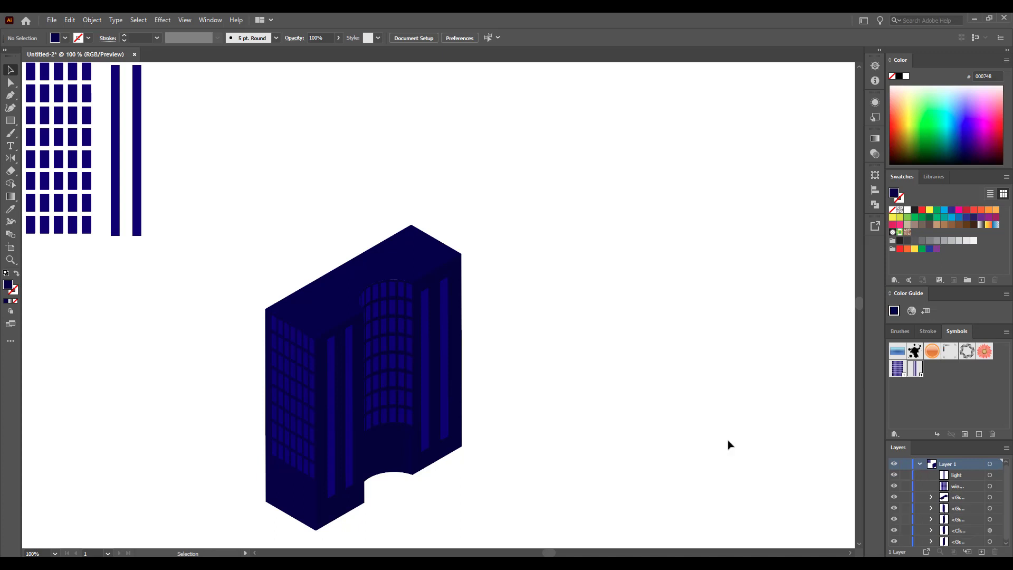
Step: Fill the narrow windowed face with a linear gradient from a blue swatch to C=100 M=100 Y=25 K=25
key("a")
left_click(289, 491)
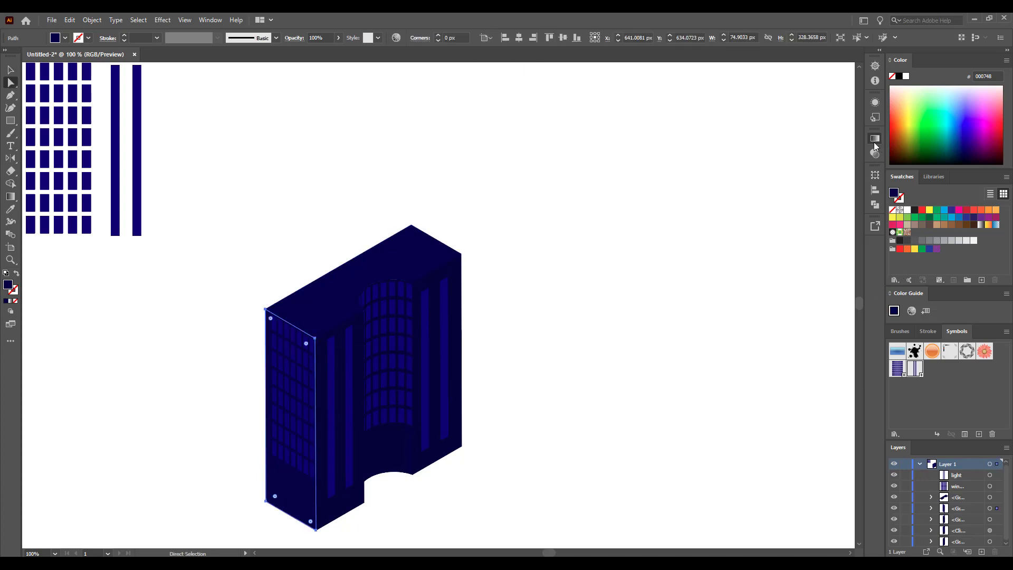
left_click(875, 138)
left_click(747, 232)
double_click(742, 233)
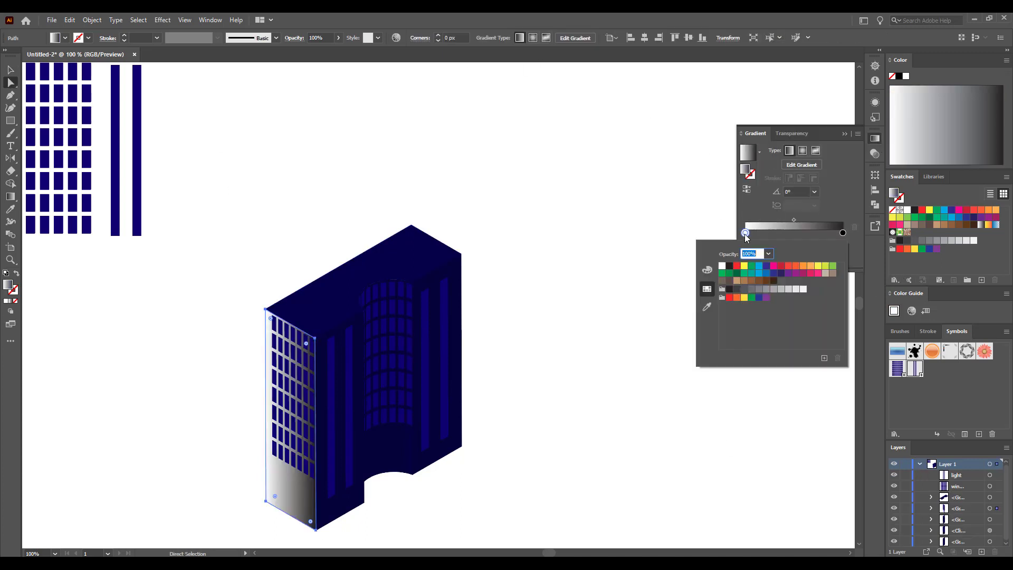
left_click(772, 270)
double_click(843, 233)
left_click(780, 272)
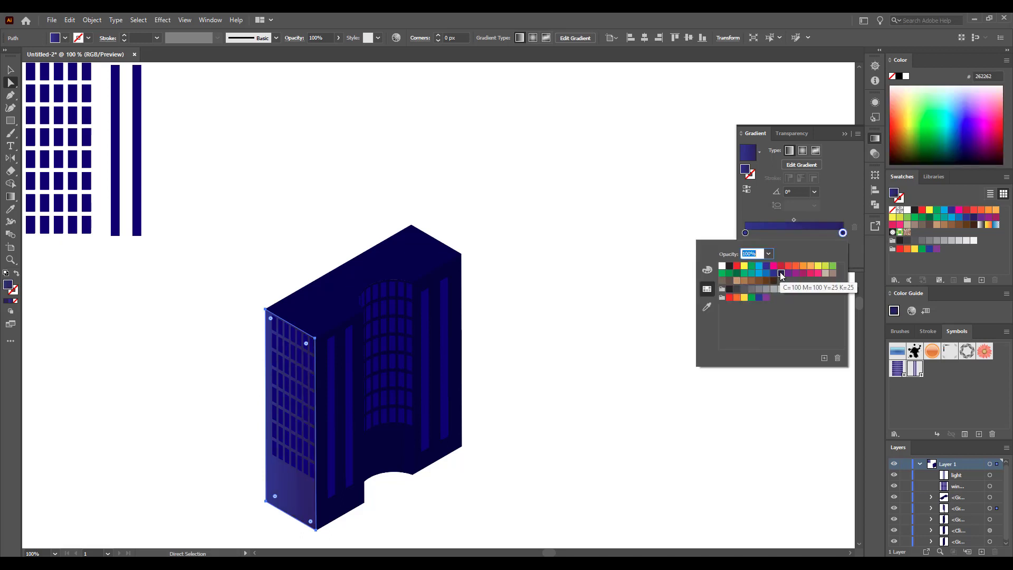
key("Escape")
Step: Run the windowed face's gradient vertically at -90° and brighten the blue of both stops, with the start stop at 2b39a2
key("g")
left_click_drag(297, 304, 290, 527)
double_click(842, 220)
left_click(707, 257)
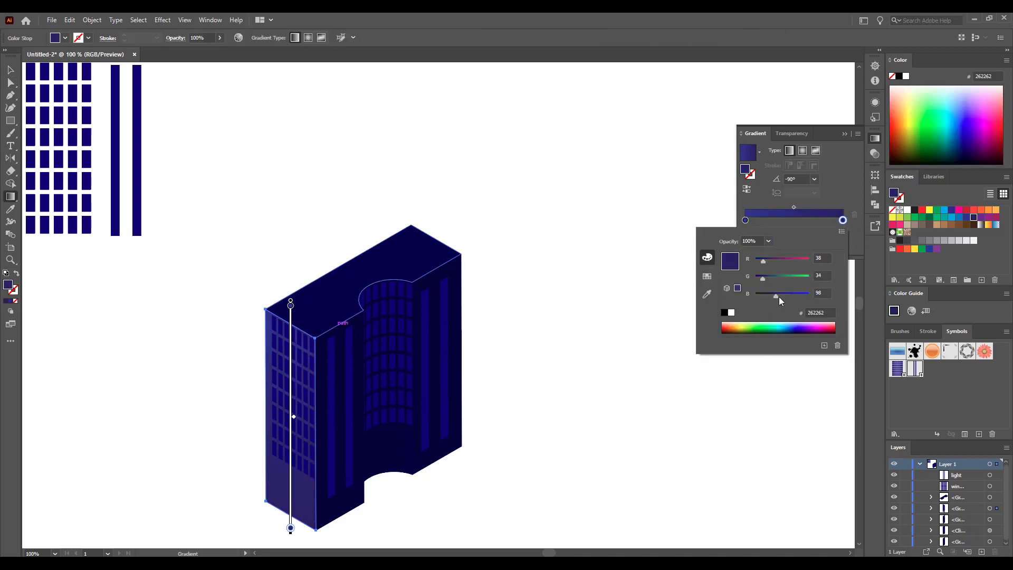
left_click_drag(777, 296, 783, 296)
double_click(745, 220)
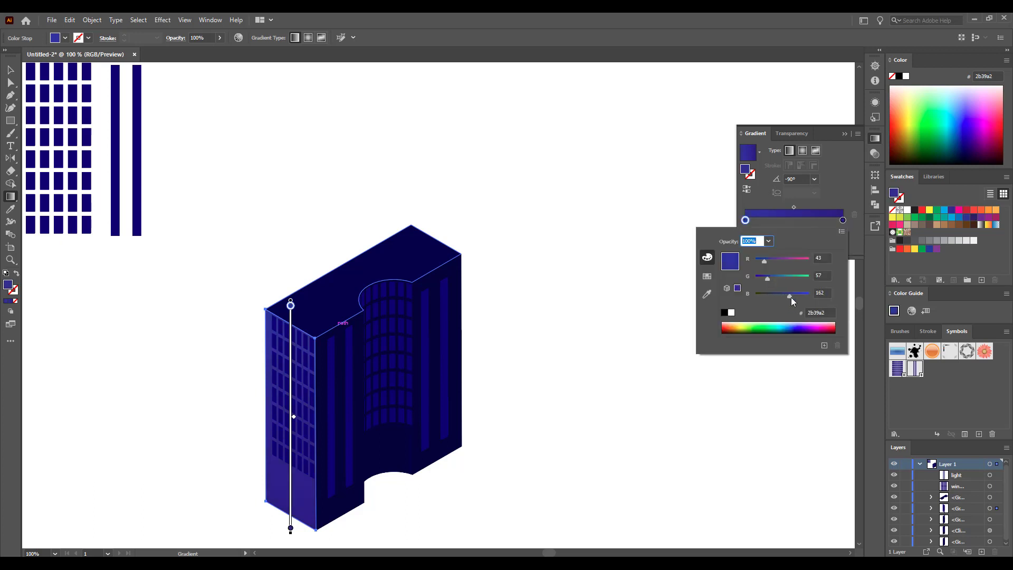
left_click(11, 70)
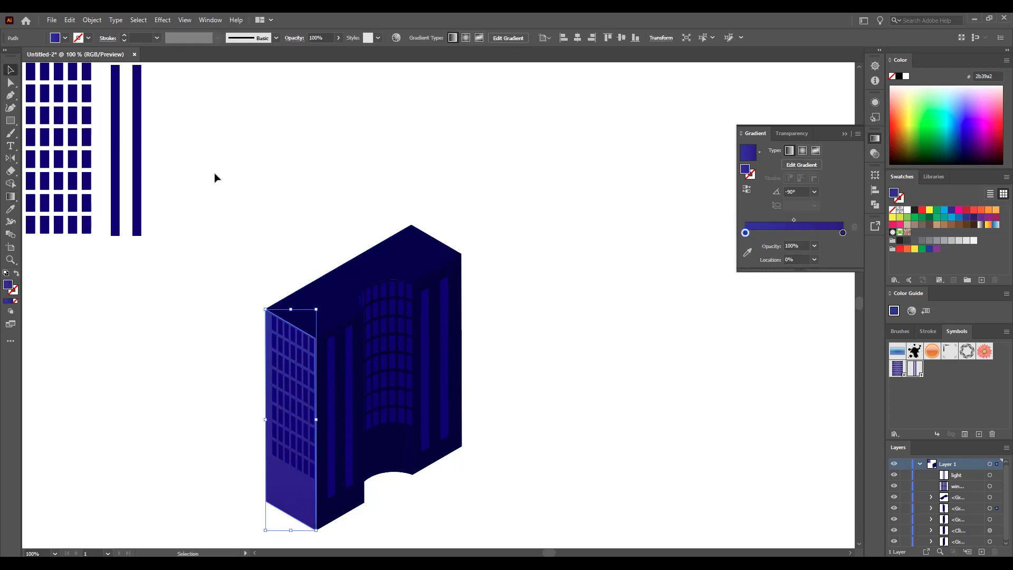
Step: Fill the light bar nearest the windowed face with a gradient whose start stop is C=70 M=15 Y=0 K=0
key("a")
left_click(331, 389)
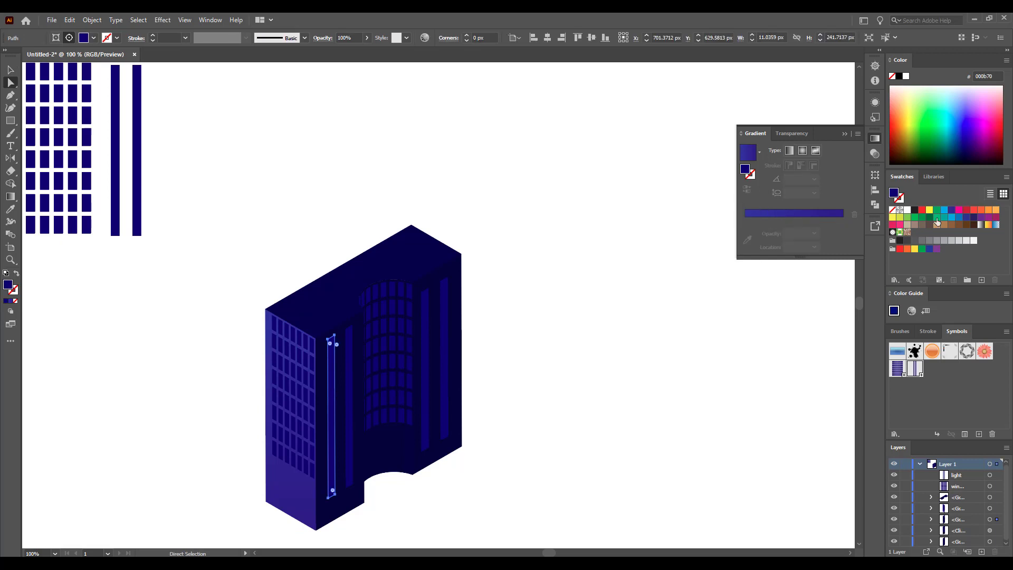
double_click(745, 234)
left_click(951, 217)
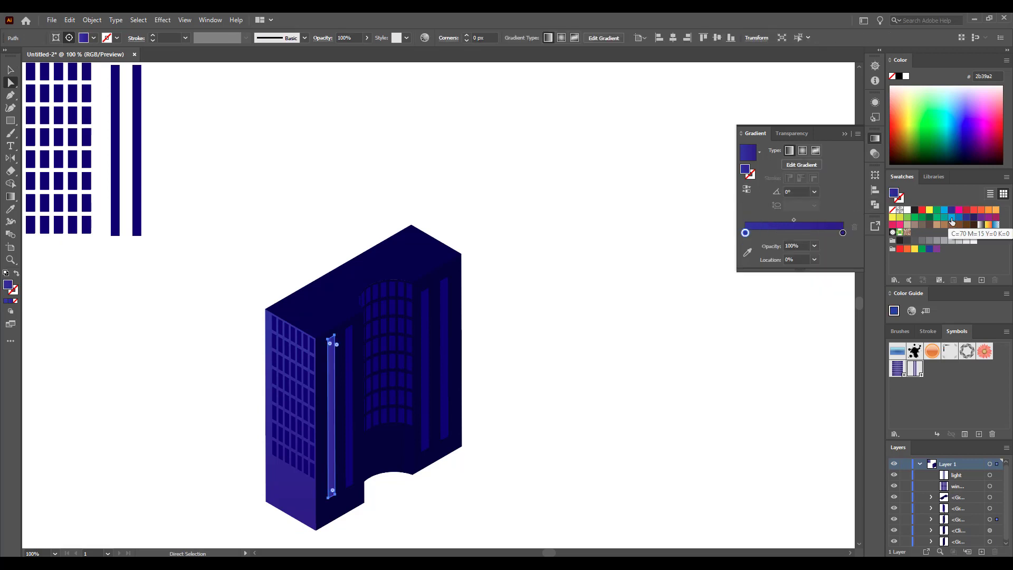
key("ctrl+z")
double_click(745, 235)
left_click(707, 288)
left_click(761, 272)
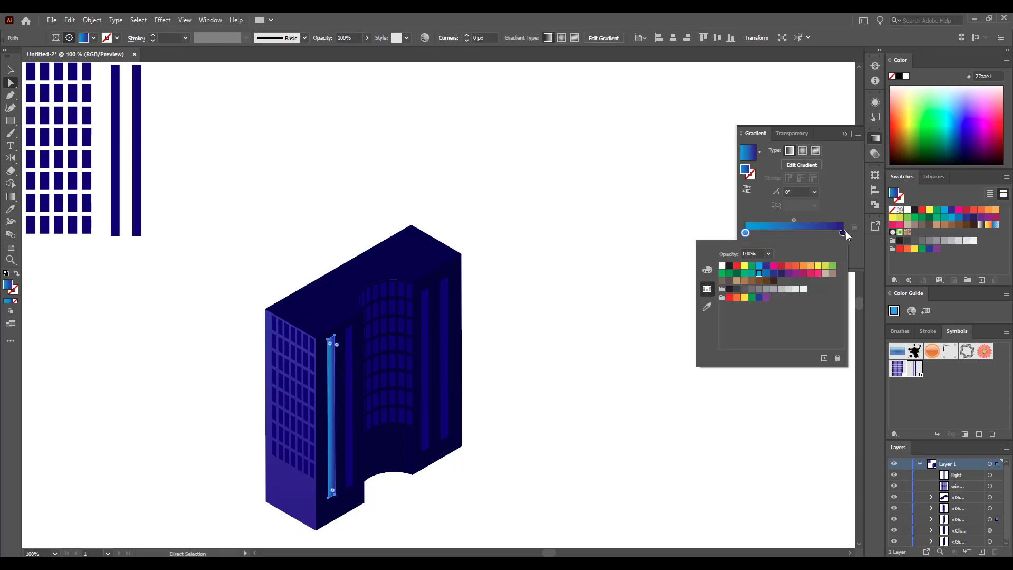
left_click(846, 233)
Step: Redirect the light bar's gradient to run down its length at about -87°, and deselect the bar
key("g")
left_click_drag(321, 327, 333, 506)
key("v")
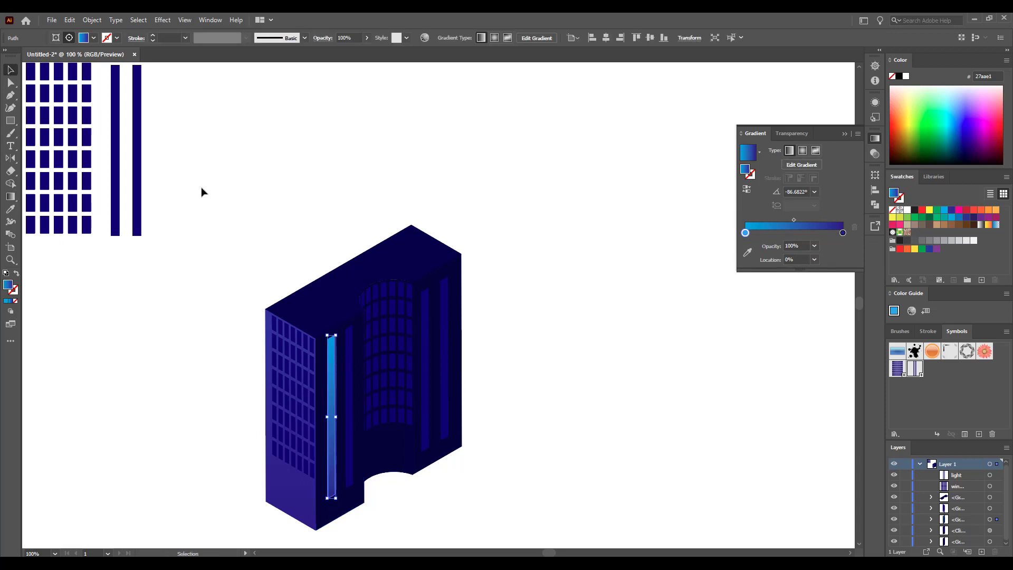
left_click(206, 210)
Step: Copy the windowed face's blue gradient onto the adjacent flat face behind the light bars with the Eyedropper
left_click(349, 367)
key("a")
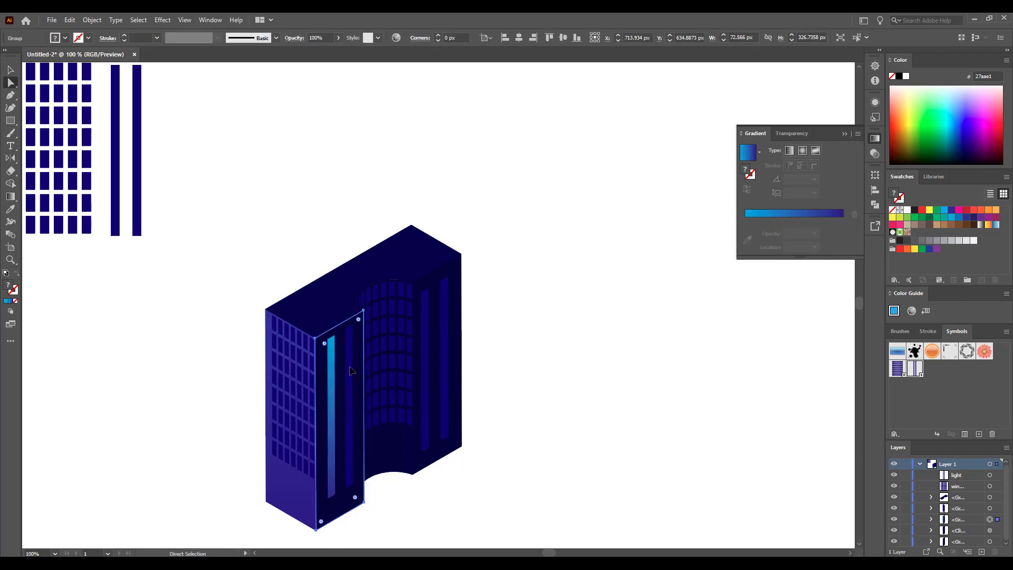
left_click(381, 490)
left_click(344, 501)
key("i")
left_click(298, 506)
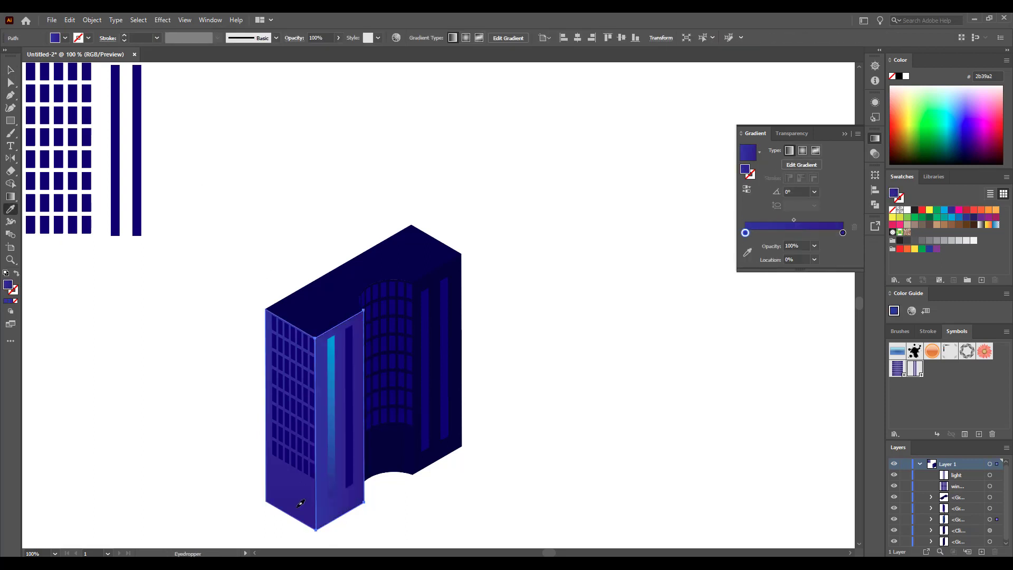
Step: Redirect the flat face's gradient to run from its upper edge to its base at about -94°, and deselect it
key("g")
left_click_drag(375, 333, 295, 538)
left_click_drag(346, 315, 332, 543)
key("a")
left_click(367, 517)
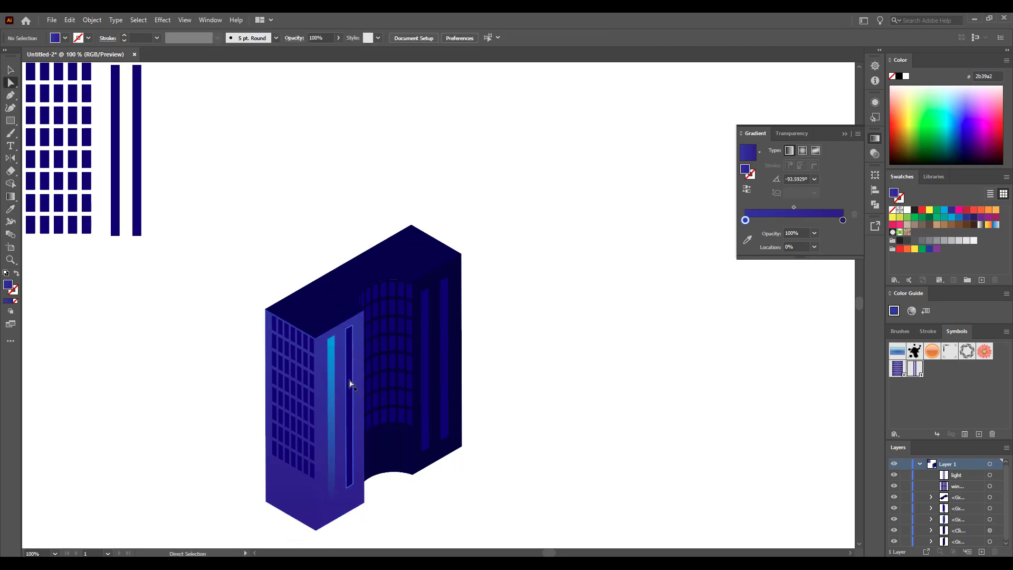
left_click(350, 384)
key("ctrl+equal")
key("ctrl+equal")
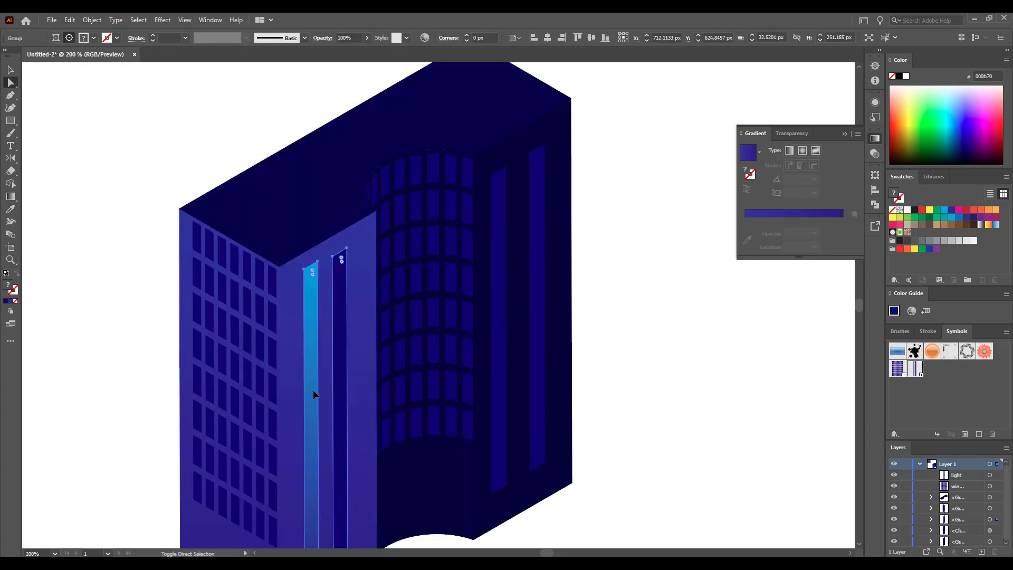
left_click_drag(313, 391, 317, 391)
scroll(611, 370, "down", 1)
left_click(654, 368)
left_click_drag(685, 362, 556, 294)
scroll(549, 293, "up", 2)
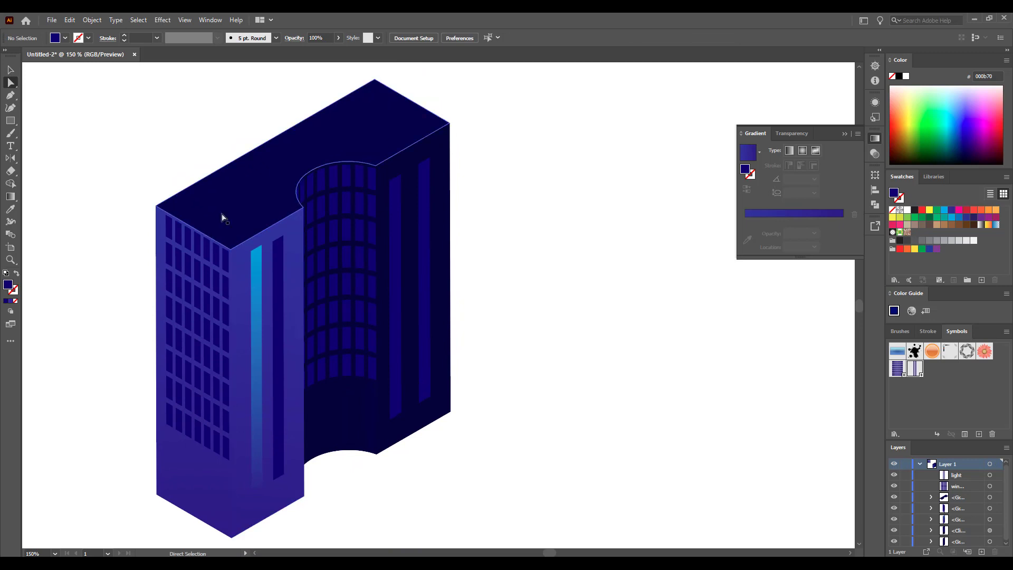
Step: Copy the blue gradient from the front light-bar face onto the roof with the Eyedropper, and deselect the roof
left_click(221, 218)
key("i")
left_click(294, 282)
key("a")
left_click(116, 296)
scroll(116, 296, "up", 1)
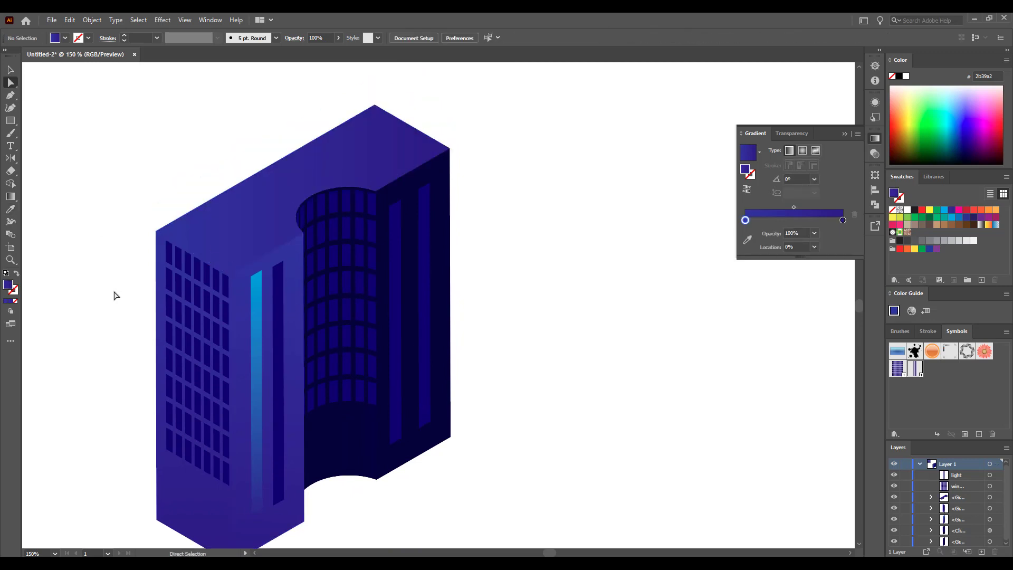
Step: Copy the front light-bar face's blue gradient onto the curved wall and its narrow edge strips with the Eyedropper
scroll(116, 295, "up", 1)
left_click(346, 442)
left_click(368, 465, "shift")
left_click(376, 465, "shift")
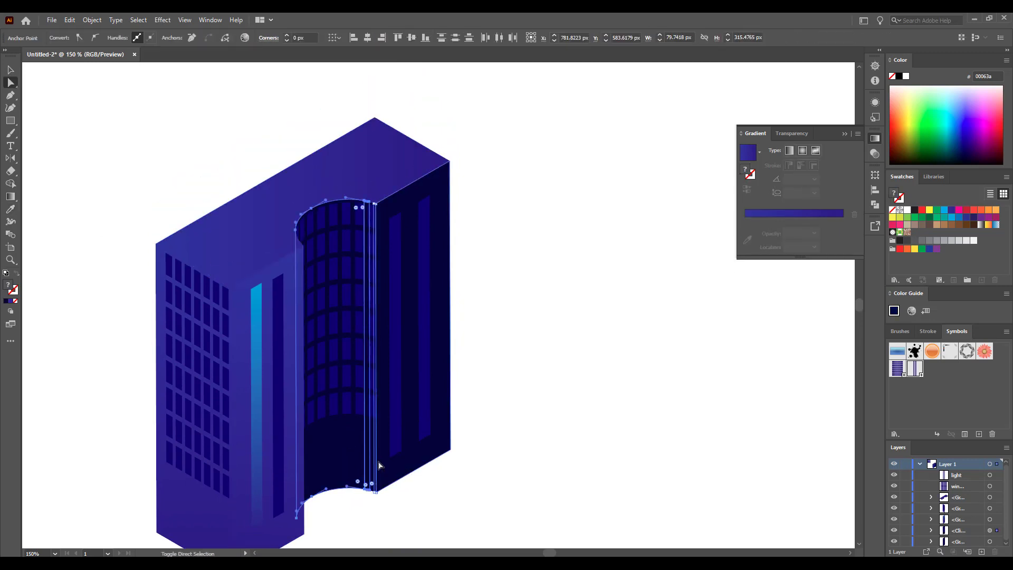
key("i")
left_click(294, 320)
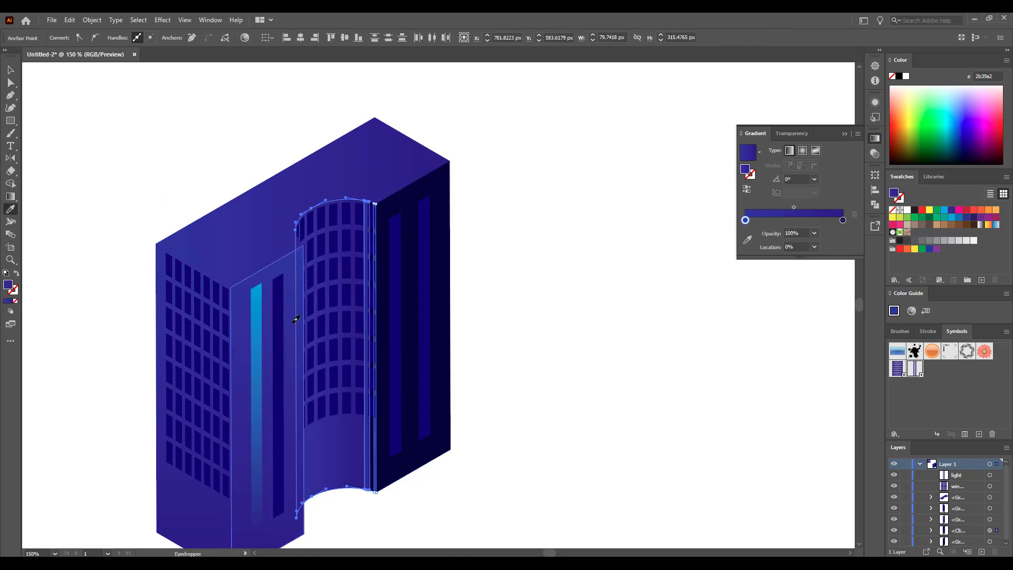
Step: Unite the curved wall with the narrow strips along its far edge into one shape using Pathfinder
key("g")
scroll(359, 511, "up", 3)
left_click(369, 433)
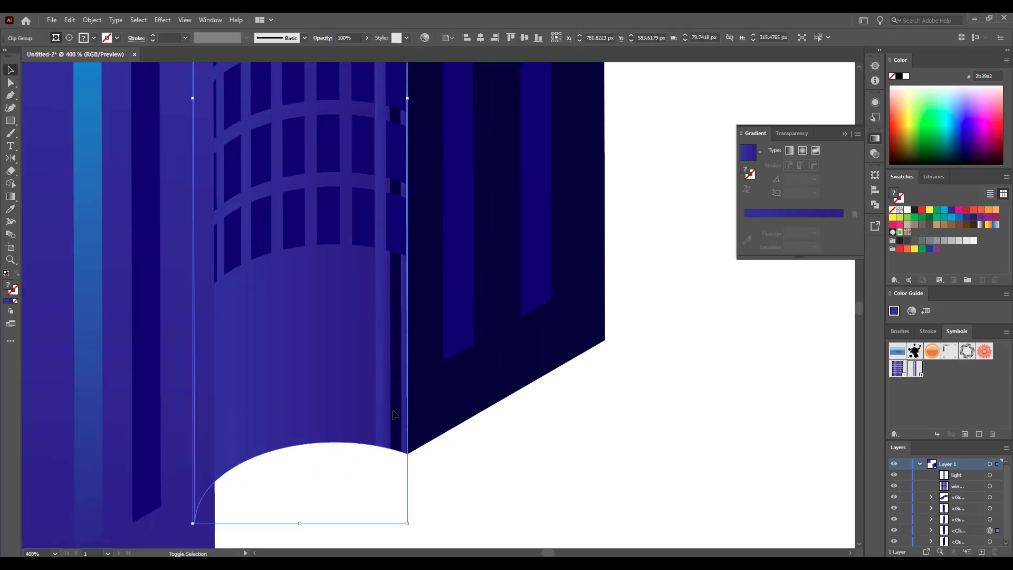
key("a")
left_click(484, 477)
left_click(384, 441)
left_click(397, 442, "shift")
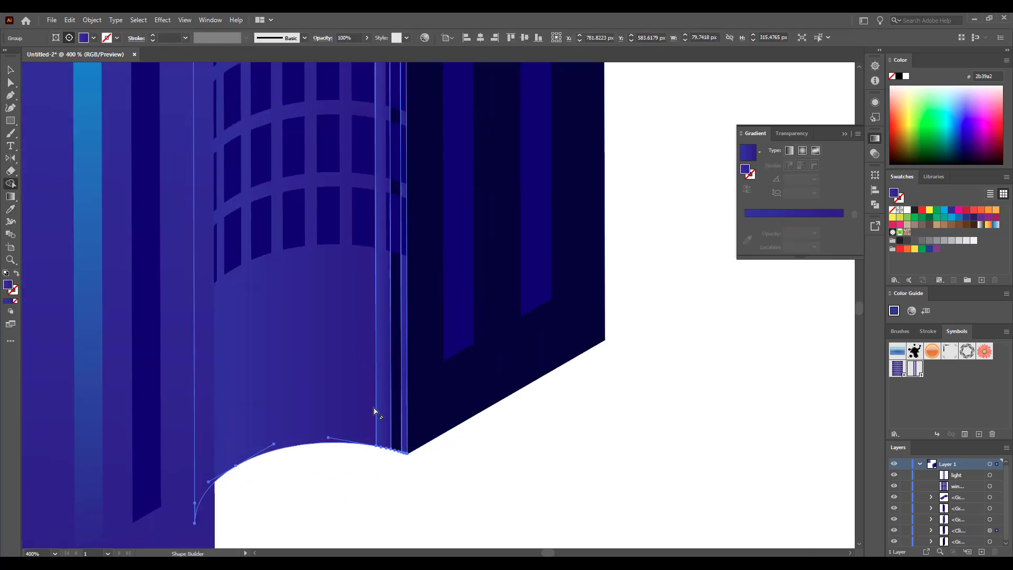
left_click(875, 205)
left_click(752, 198)
left_click(584, 449)
Step: Copy the blue gradient onto the dark flat face beyond the curved wall with the Eyedropper, and deselect it
scroll(584, 450, "down", 2)
left_click_drag(667, 406, 529, 468)
left_click(371, 327)
key("i")
left_click(238, 308)
left_click(597, 335, "ctrl")
scroll(572, 359, "down", 1)
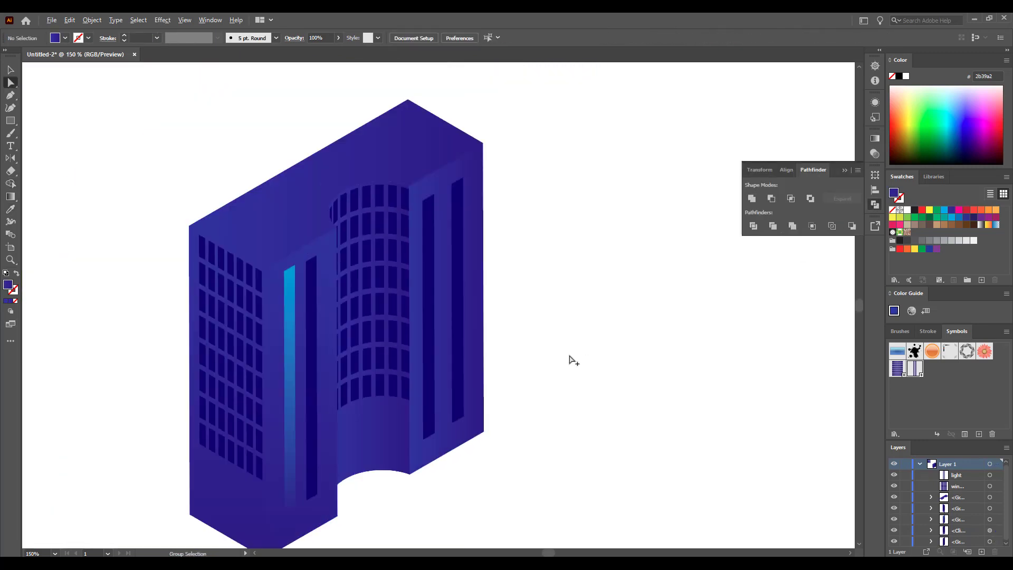
Step: Fill the light bar nearest the curved wall on the far flat face with the light blue swatch 27aae1
left_click(427, 298)
left_click(952, 220)
left_click(575, 389)
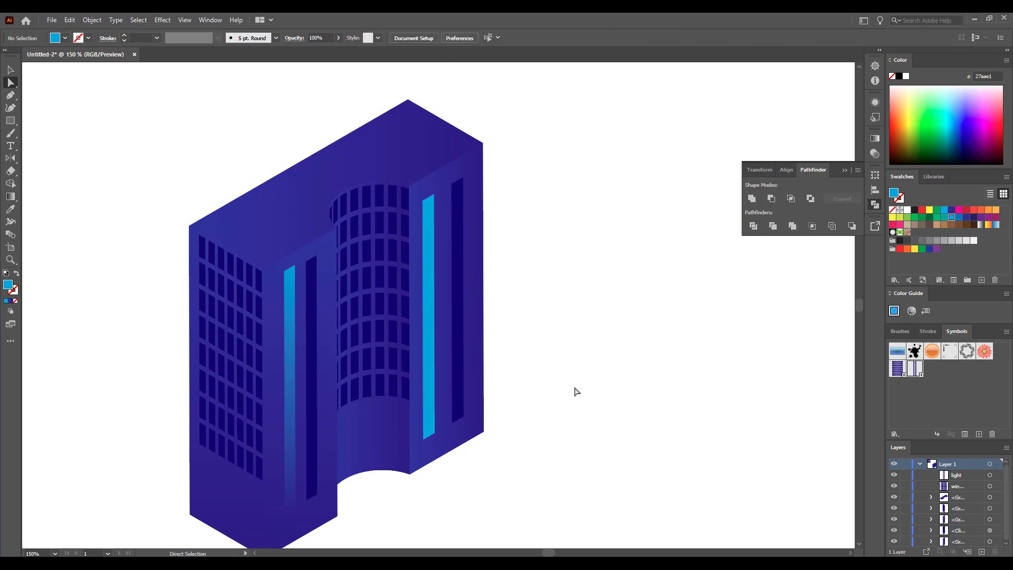
scroll(577, 391, "down", 2)
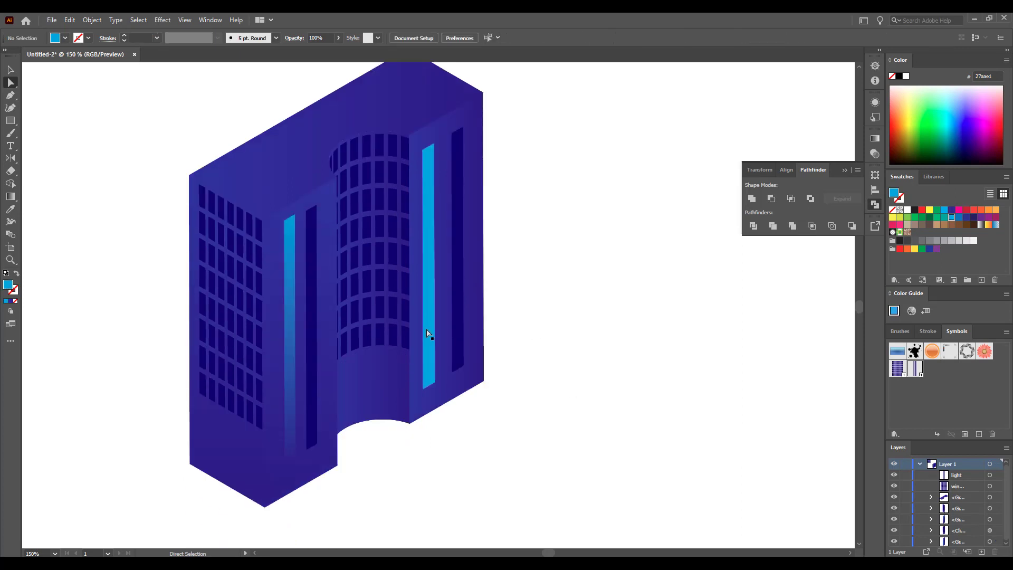
Step: Fill several scattered windows on the flat windowed face with the light bar's light blue using the Eyedropper
left_click(203, 309)
key("i")
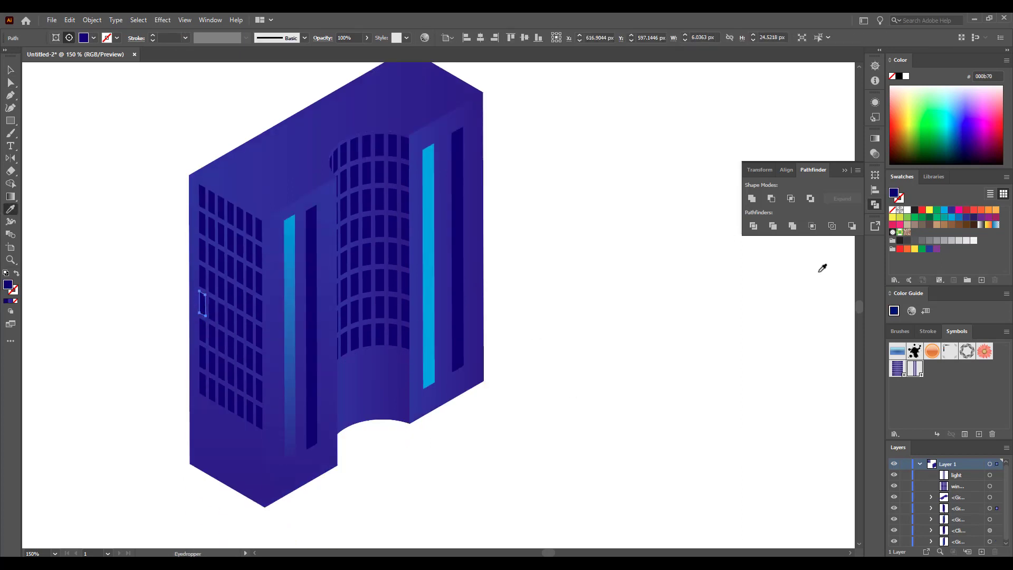
key("a")
left_click(222, 258)
left_click(230, 319, "shift")
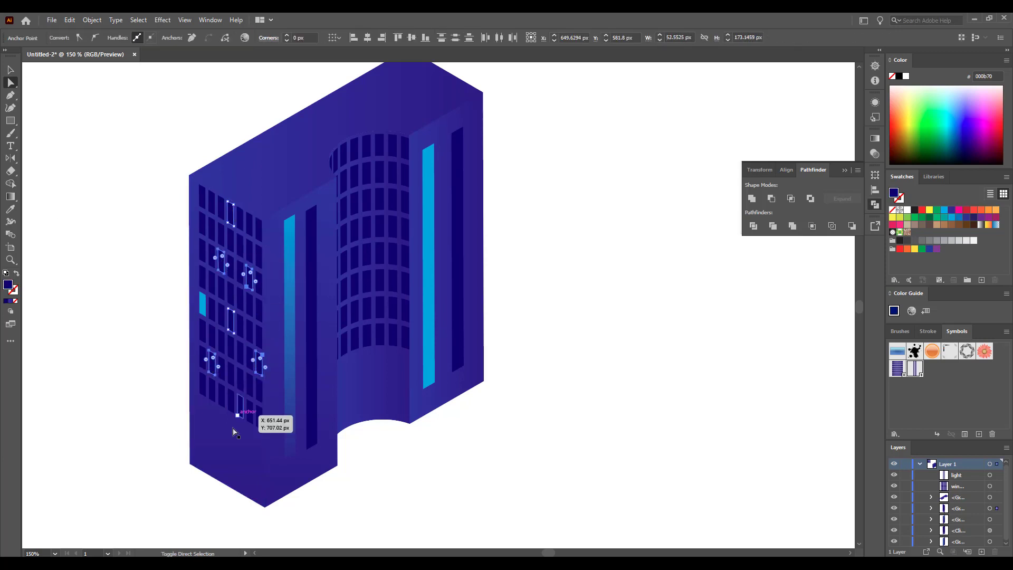
key("i")
left_click(203, 309)
left_click(100, 413)
Step: Fill six scattered windows on the curved wall with the same light blue as the lit windows, and deselect them
left_click(352, 215)
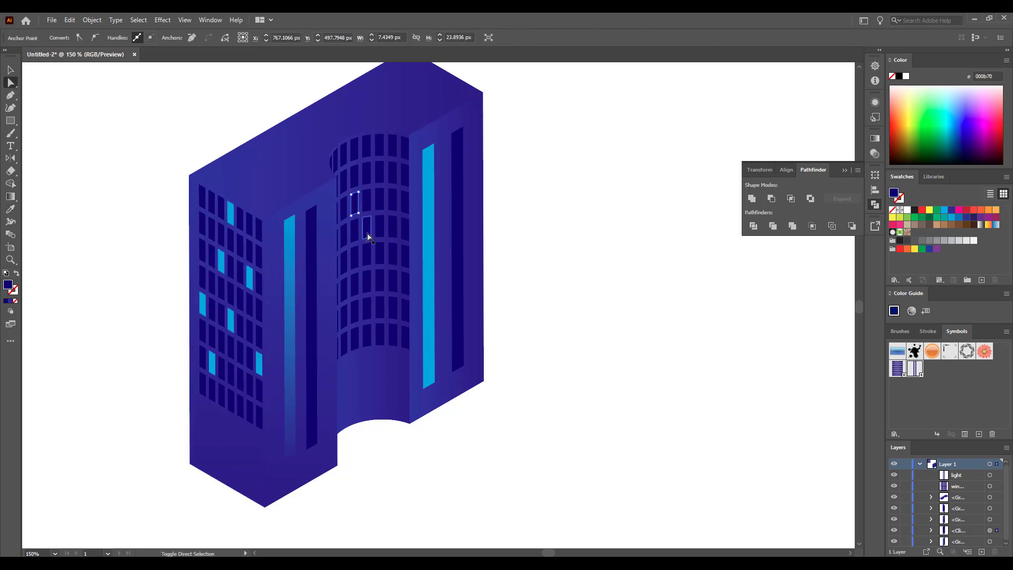
left_click(366, 235, "shift")
left_click(345, 291, "shift")
left_click(394, 178, "shift")
key("i")
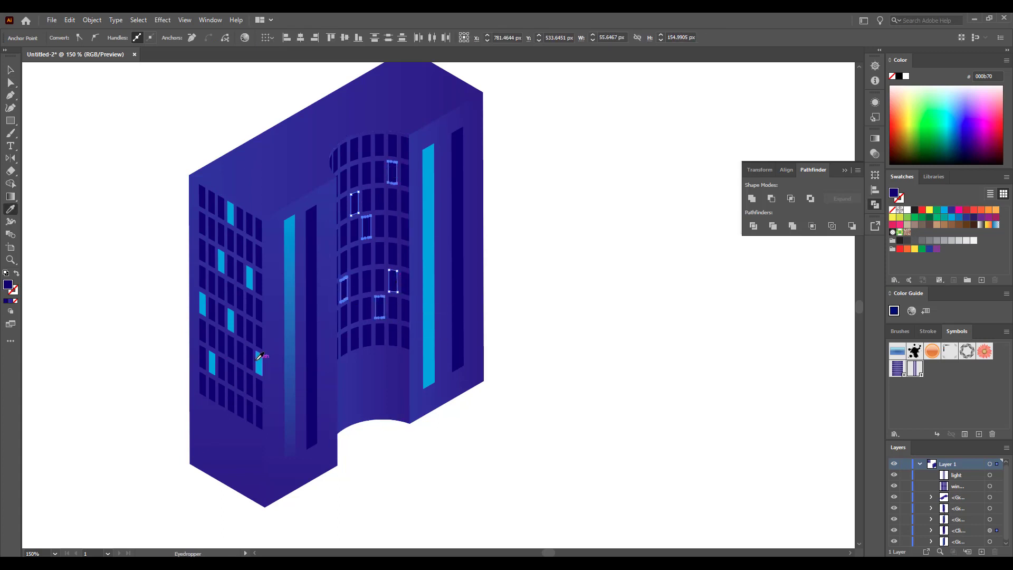
left_click(259, 360)
key("a")
left_click(526, 442)
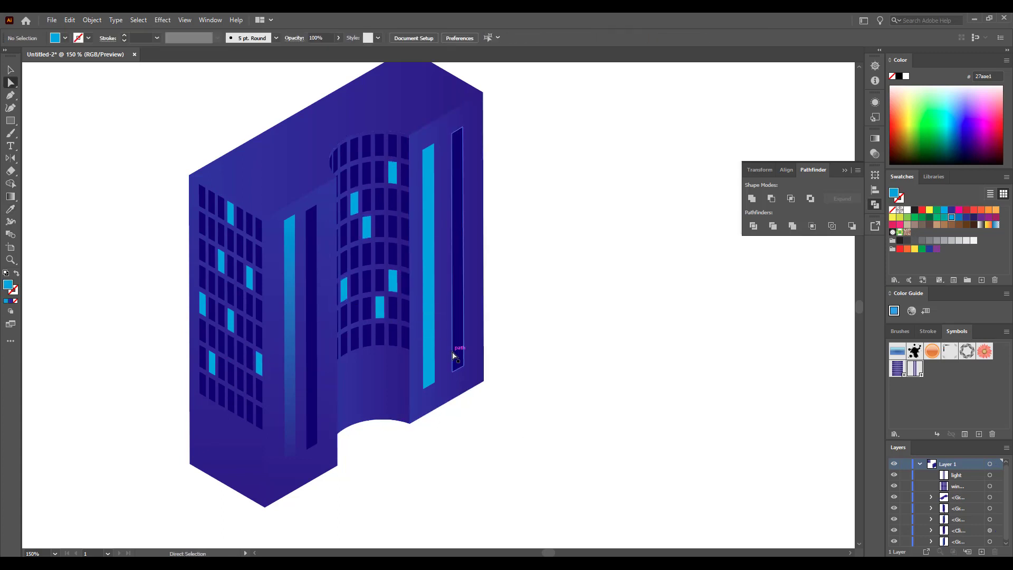
Step: Select the whole building and narrow it horizontally while keeping its height
scroll(250, 336, "down", 1)
scroll(251, 337, "up", 1)
scroll(250, 337, "up", 2)
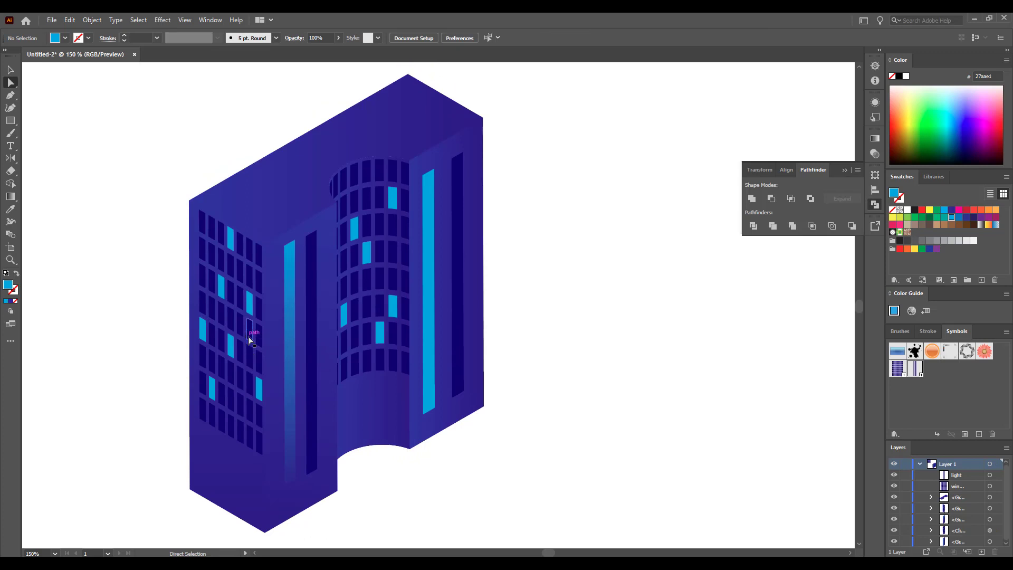
left_click(12, 73)
left_click_drag(98, 135, 533, 518)
scroll(220, 230, "down", 1)
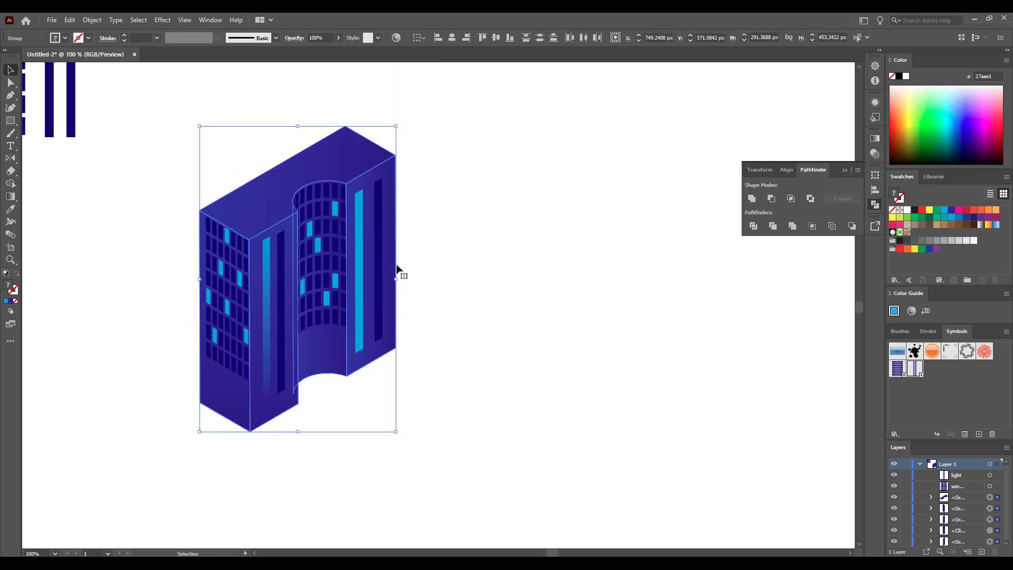
left_click_drag(396, 279, 372, 280)
scroll(407, 461, "up", 2)
scroll(267, 223, "up", 1)
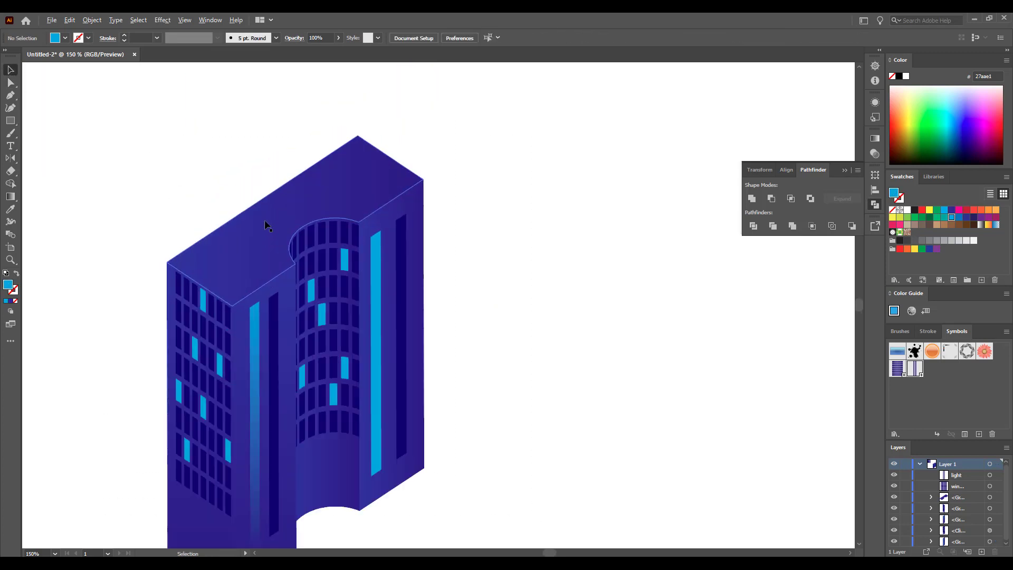
Step: Duplicate the roof, align the copy over it, and scale the copy down to an inset of about 240 × 159 px
left_click(311, 191)
key("ctrl+c")
key("ctrl+v")
left_click_drag(459, 297, 317, 215)
left_click_drag(423, 134, 419, 136)
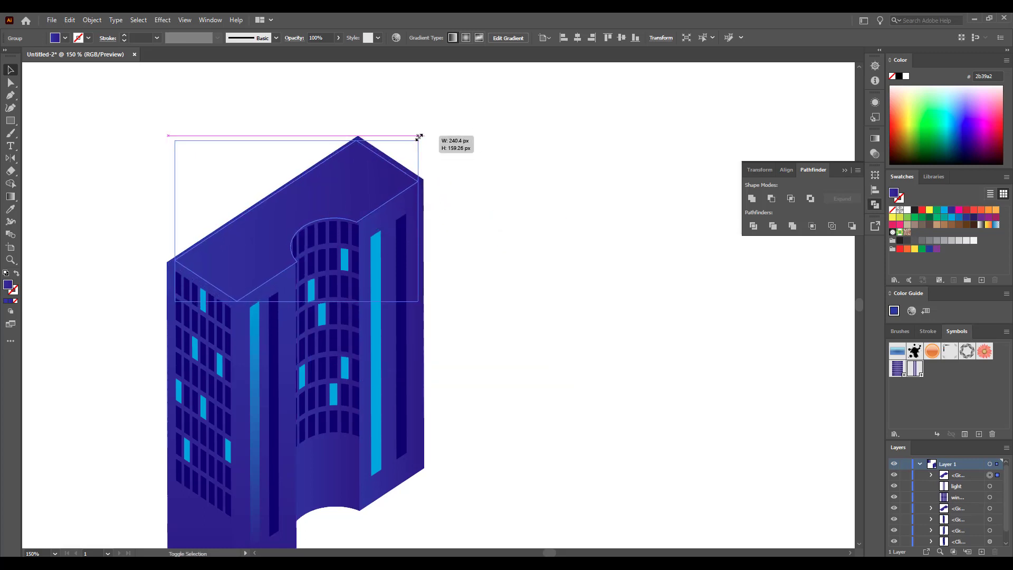
scroll(475, 258, "up", 1)
Step: Try redirecting the inset roof copy's gradient diagonally from its far end toward the windowed face
key("i")
key("g")
left_click_drag(386, 174, 266, 264)
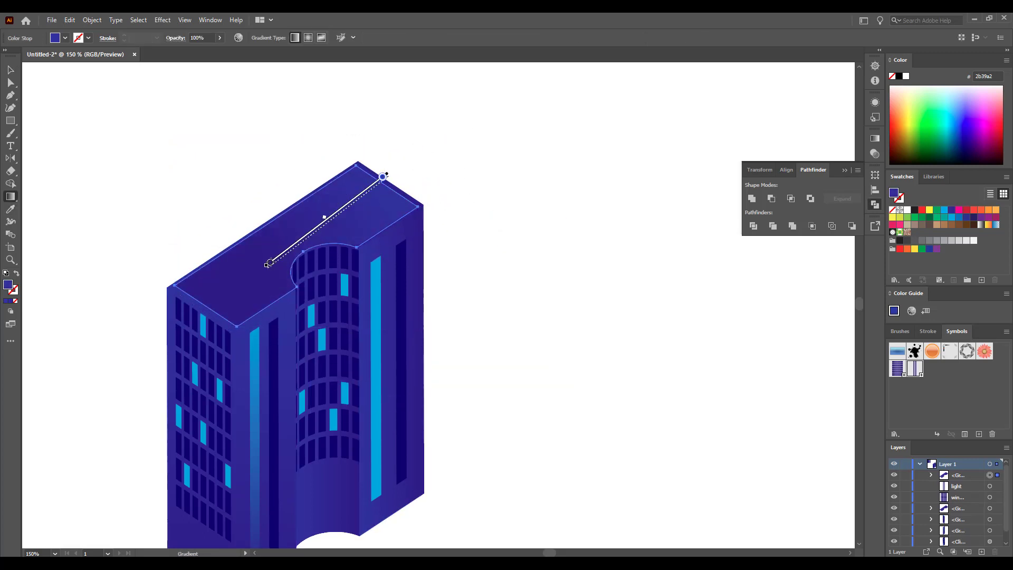
key("v")
left_click(70, 228)
scroll(70, 228, "down", 1)
scroll(69, 228, "up", 1)
Step: Try a slight resize of the inset roof copy, and undo it together with the gradient redirection
left_click(333, 221)
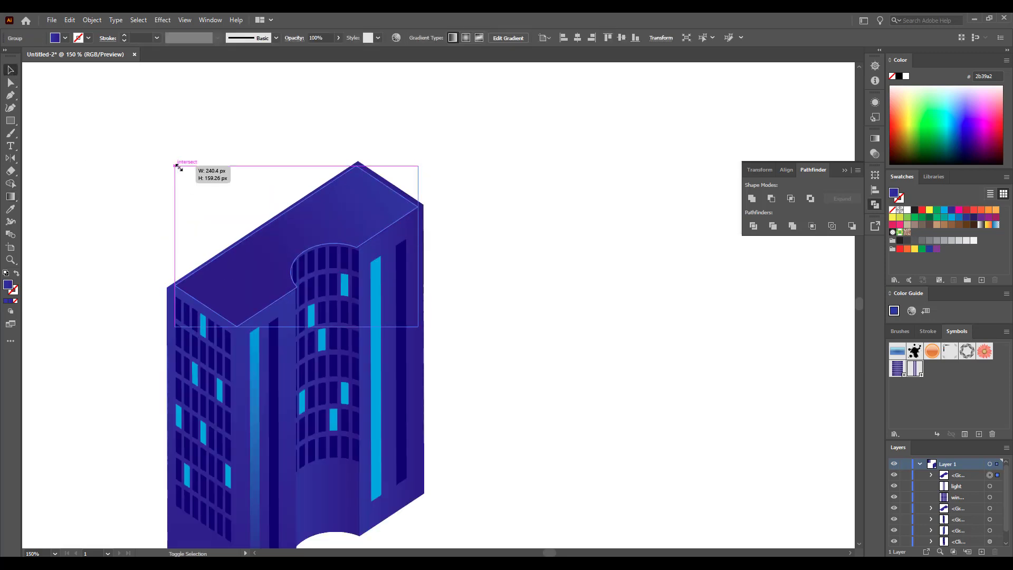
left_click_drag(178, 166, 178, 168)
left_click(573, 349)
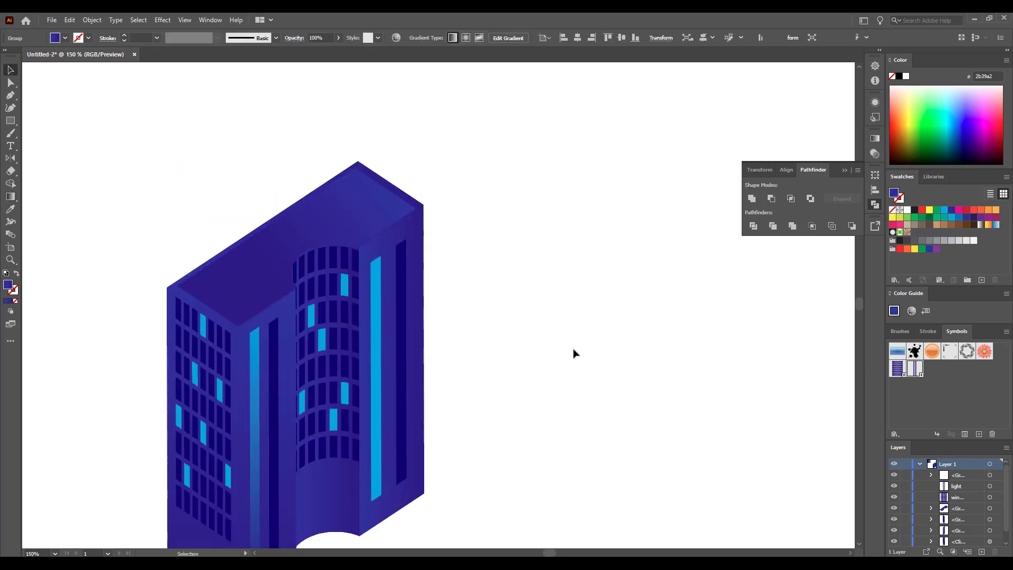
key("ctrl+z")
key("ctrl+z")
key("ctrl+z")
left_click(546, 365)
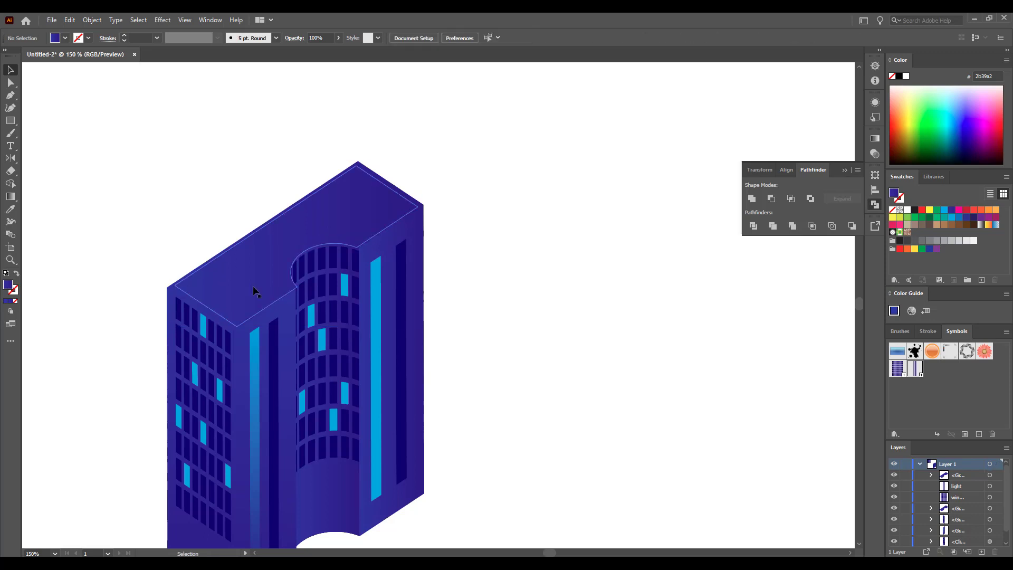
Step: Draw a small rounded rectangle beside the roof and apply 3D Extrude & Bevel at Isometric Top with 10 pt depth
mouse_move(142, 240)
left_mouse_down()
mouse_move(166, 254)
mouse_move(158, 244)
left_mouse_up()
key("ctrl+=")
left_click(162, 20)
mouse_move(181, 79)
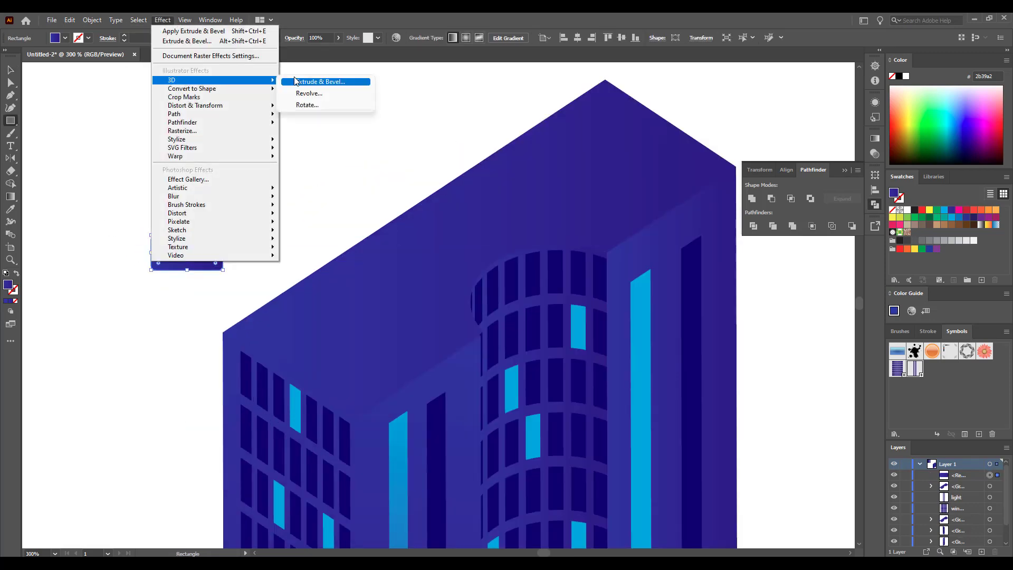
left_click(316, 79)
left_click(742, 120)
left_click(738, 314)
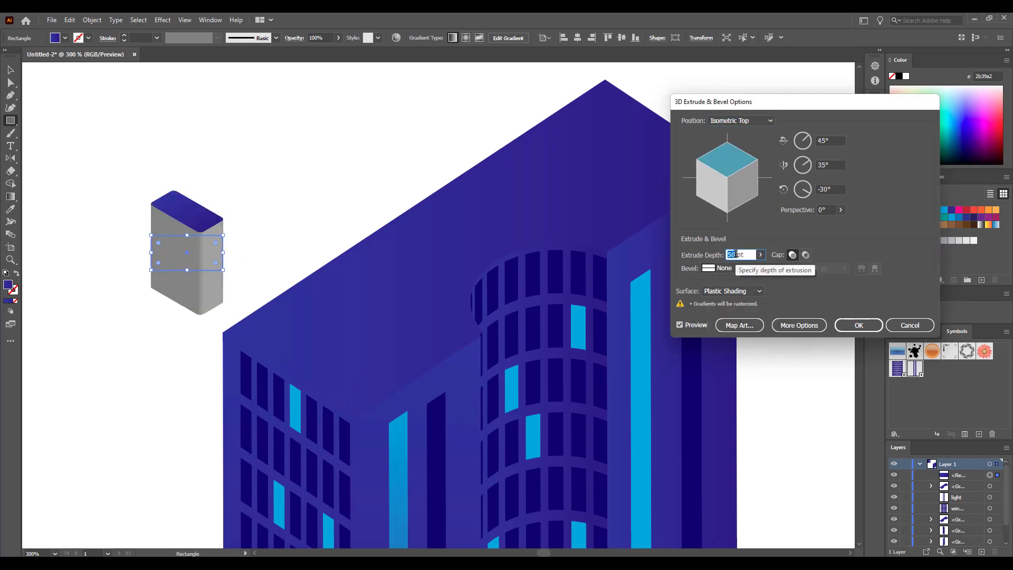
left_click(761, 254)
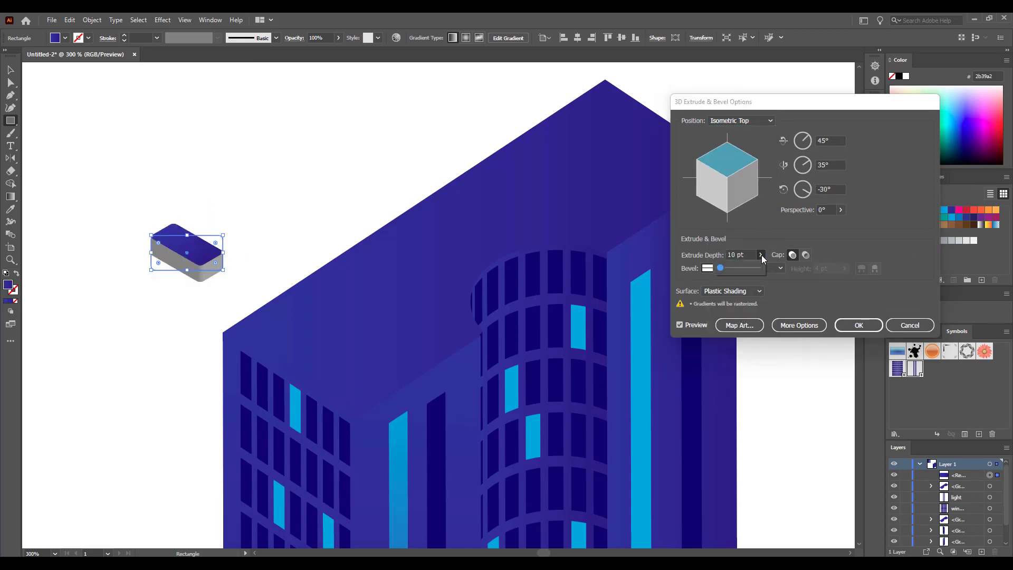
left_click(858, 325)
Step: Expand and reflect the extruded block, placing it on the roof near the flat windowed face
left_click(92, 20)
left_click(127, 158)
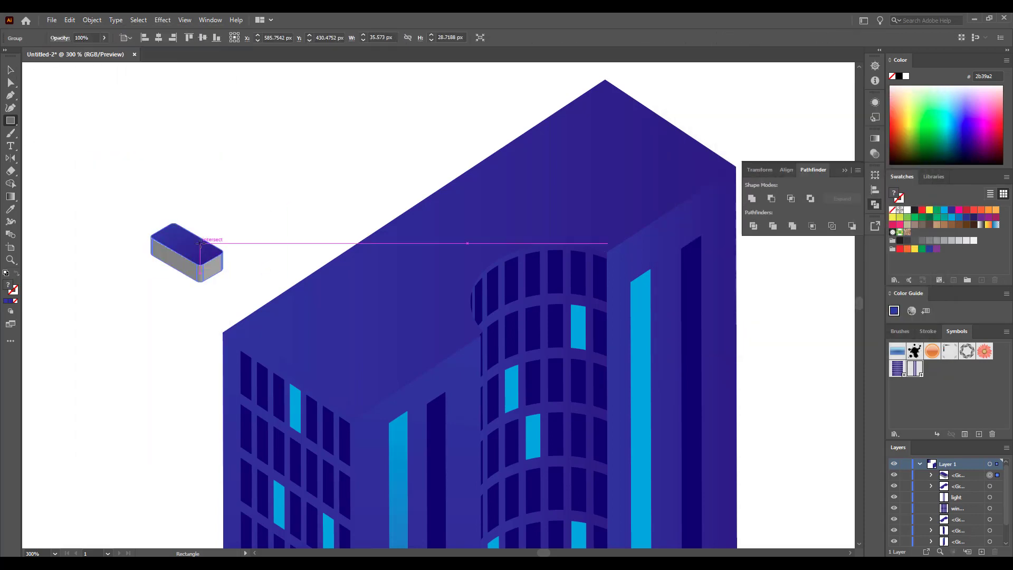
left_click(10, 69)
double_click(11, 159)
left_click(497, 380)
left_click(11, 70)
left_click_drag(174, 258, 289, 328)
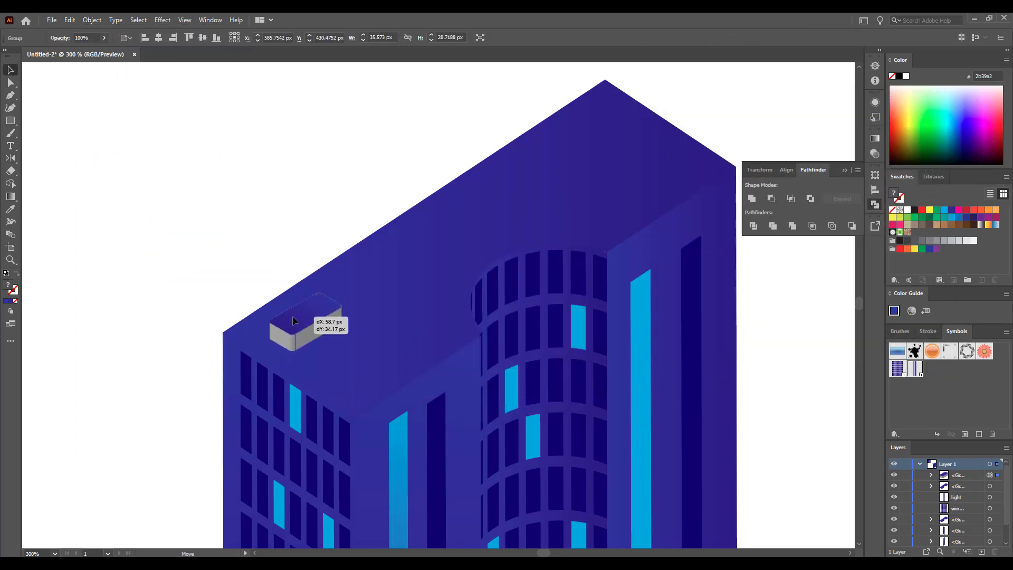
Step: Fill the block's grey side faces with the windows' dark blue using the Eyedropper, and deselect them
left_click(11, 83)
left_click(279, 343)
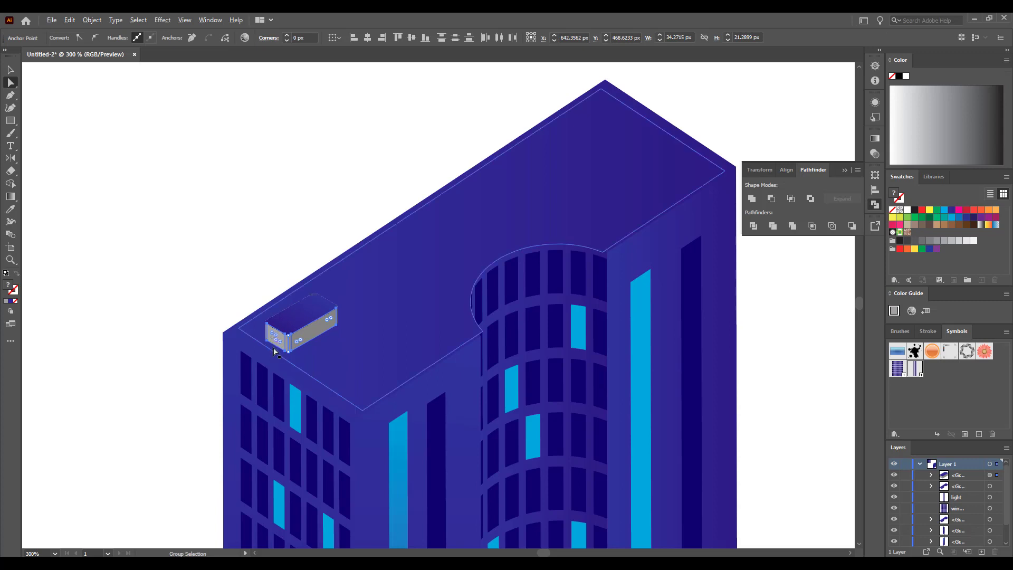
scroll(279, 343, "up", 7)
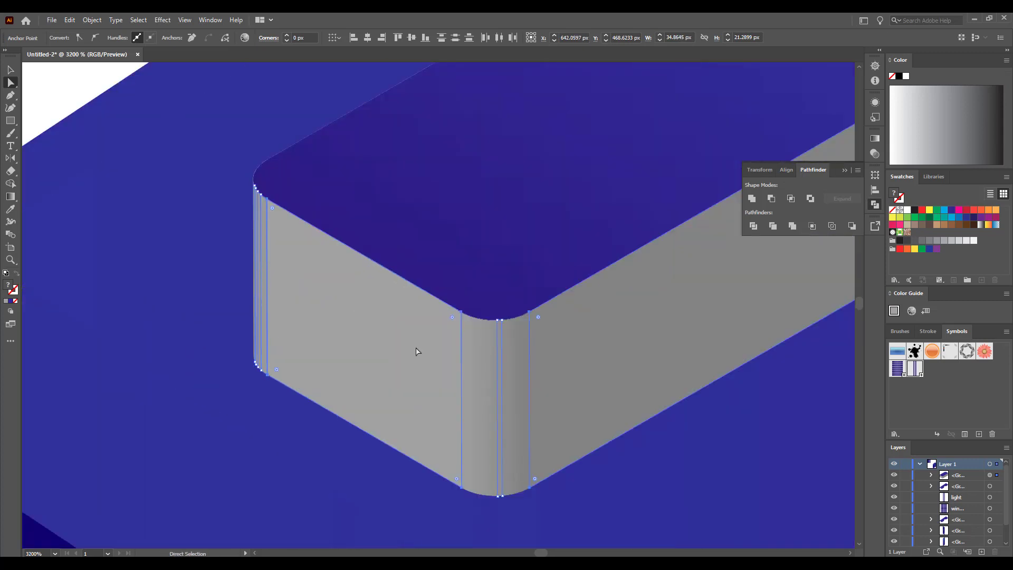
scroll(294, 252, "down", 3)
left_click(11, 209)
left_click(280, 450)
left_click(11, 83)
left_click(69, 211)
Step: Select the block's remaining grey corner strips, and undo the recolouring, placement, reflection and expansion of the block
left_click(363, 310)
scroll(369, 306, "up", 4)
left_click(377, 307, "shift")
left_click(335, 301, "shift")
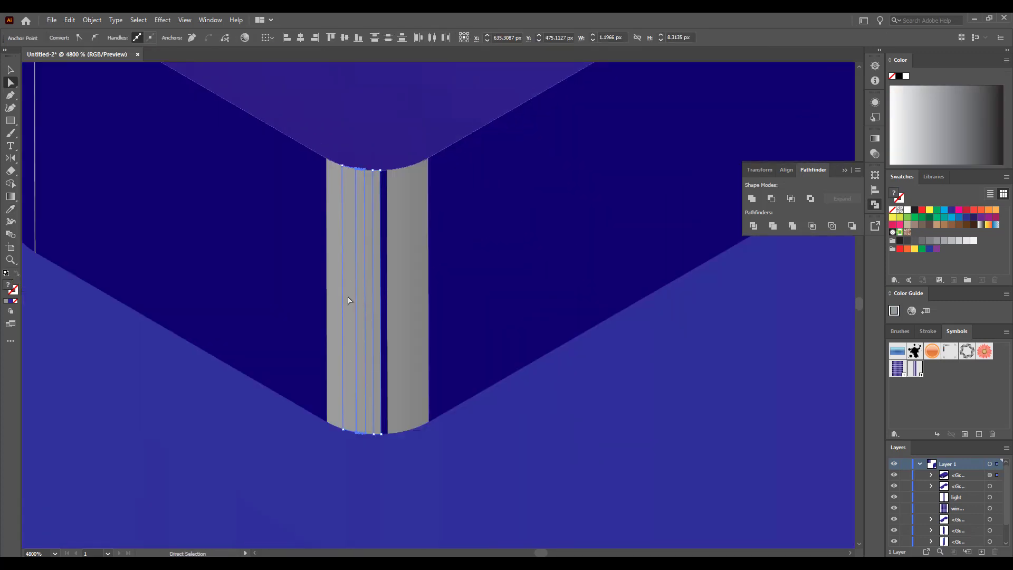
scroll(341, 313, "down", 6)
key("ctrl+z")
key("ctrl+z")
key("ctrl+z")
key("ctrl+z")
key("ctrl+z")
key("ctrl+z")
scroll(339, 316, "up", 4)
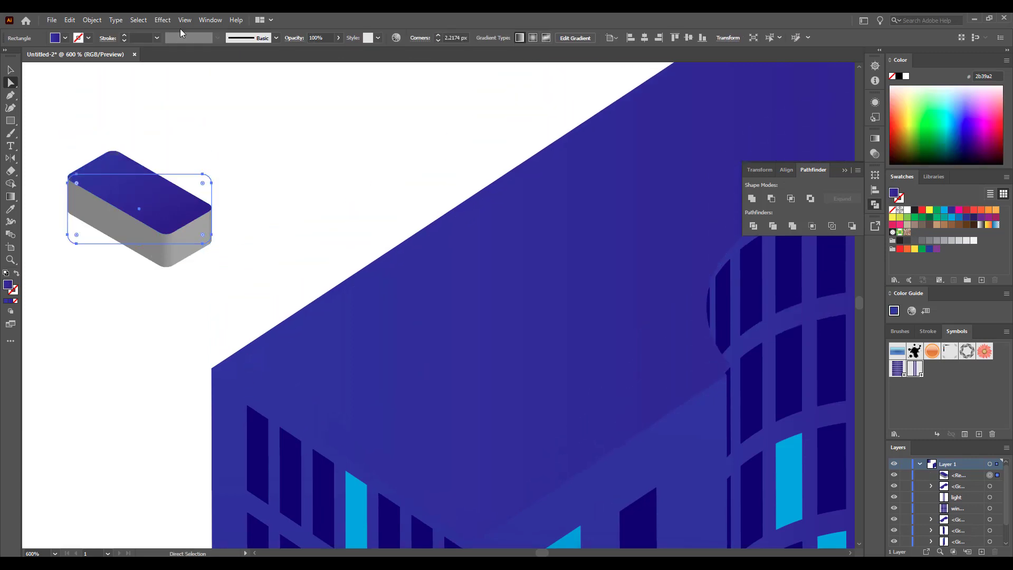
Step: Reopen the block's 3D Extrude & Bevel settings with full surface options, and aim the light from the lower left
left_click(875, 117)
left_click(786, 154)
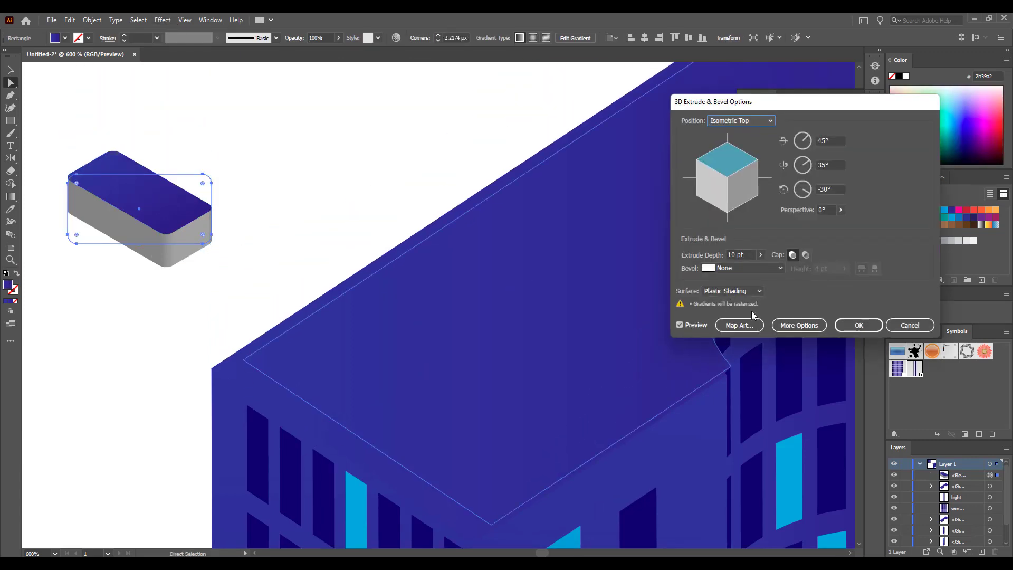
left_click(776, 329)
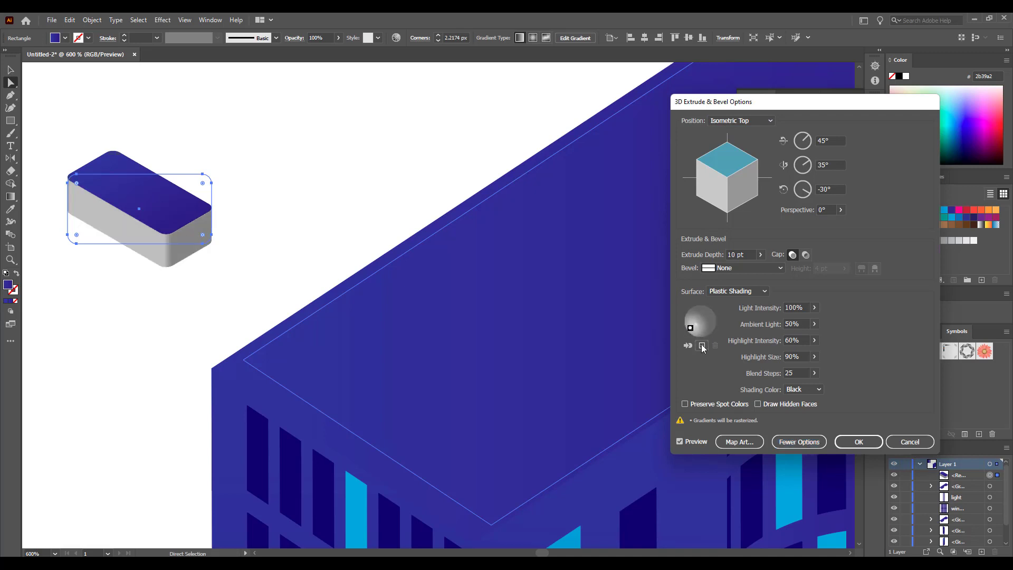
left_click(702, 345)
left_click(715, 344)
Step: Set the block's shading colour to a custom dark blue and apply the 3D effect
left_click(818, 389)
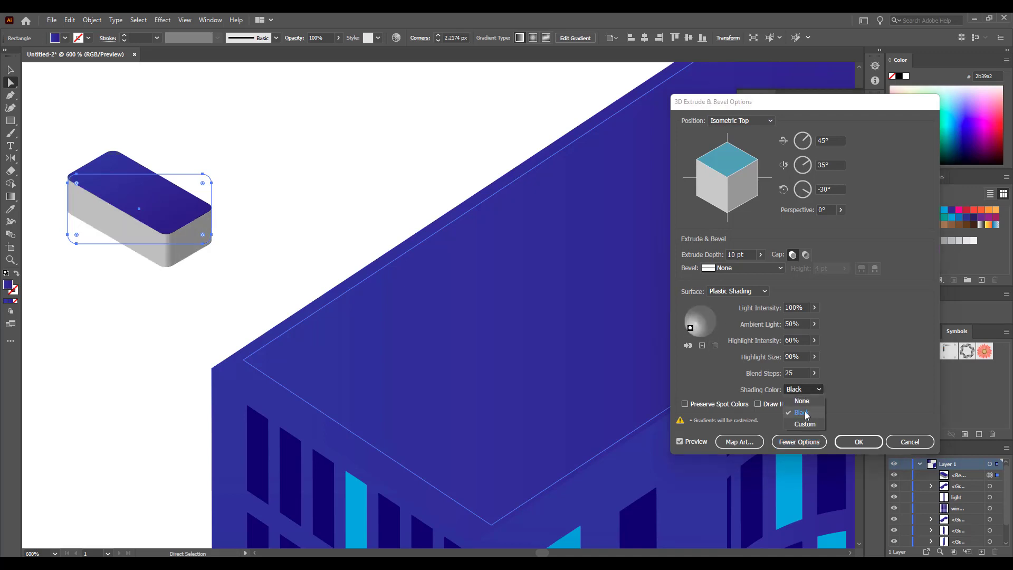
left_click(799, 423)
left_click(834, 389)
left_click(653, 385)
left_click(625, 366)
left_click(635, 389)
left_click(744, 345)
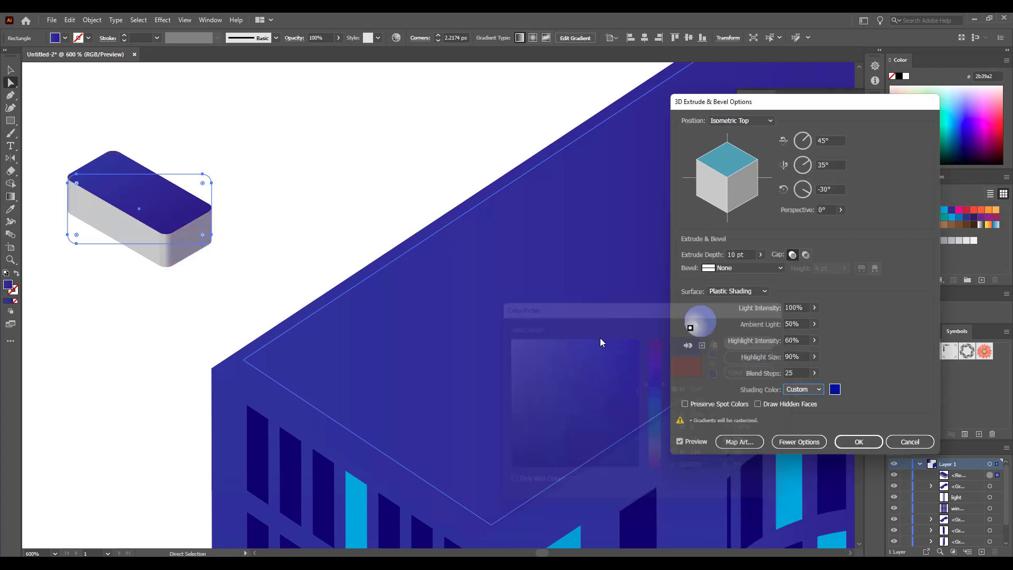
left_click(859, 442)
Step: Expand the extruded block's appearance, then try uniting all of its pieces and undo that merge
key("ctrl+minus")
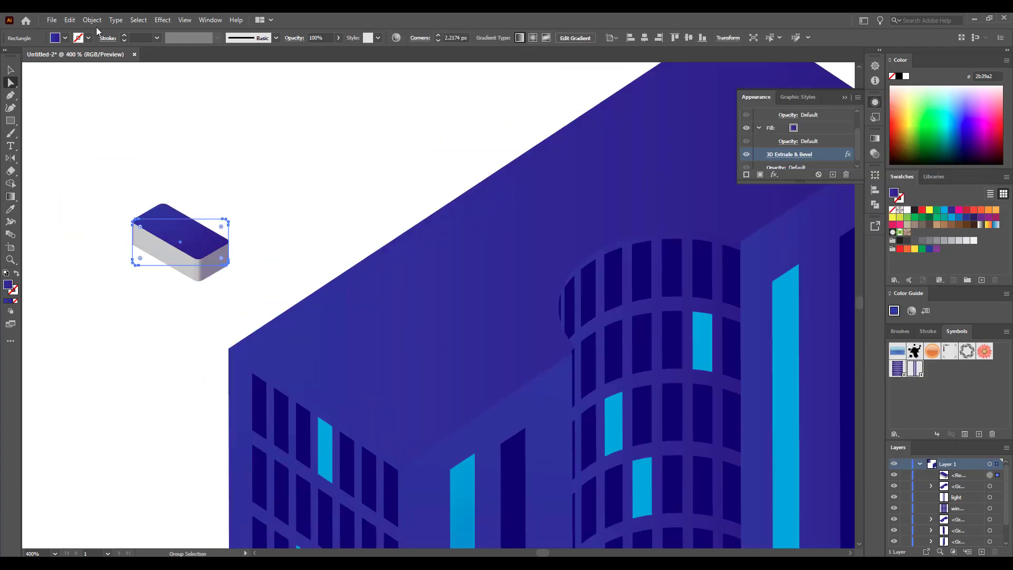
left_click(95, 22)
left_click(150, 160)
left_click(875, 205)
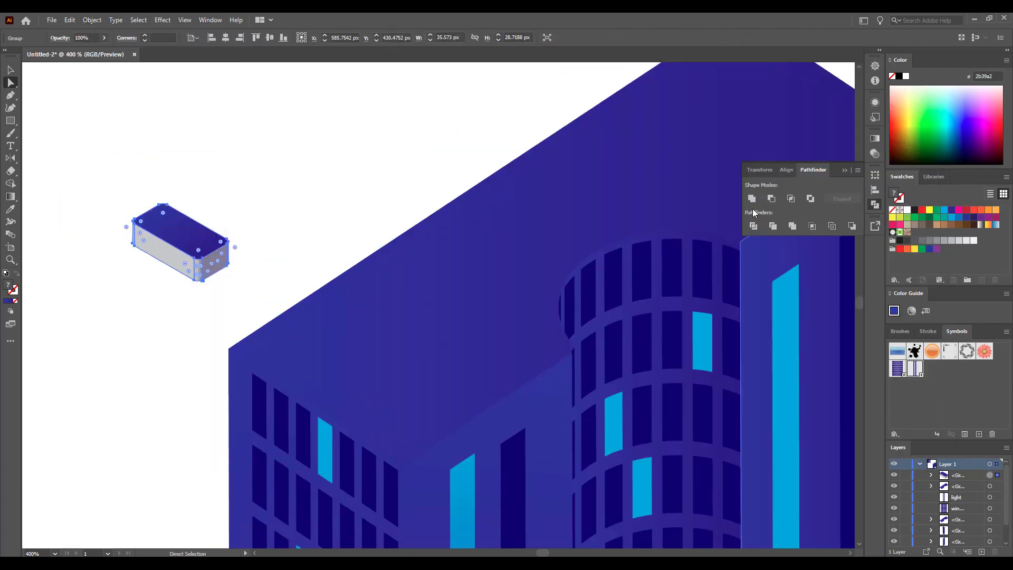
left_click(752, 198)
key("ctrl+z")
Step: Unite the block's long side face with its far rounded-corner strips into one shape
scroll(140, 244, "up", 5)
left_click(75, 170)
left_click_drag(74, 168, 125, 226)
left_click(752, 198)
left_click(724, 191)
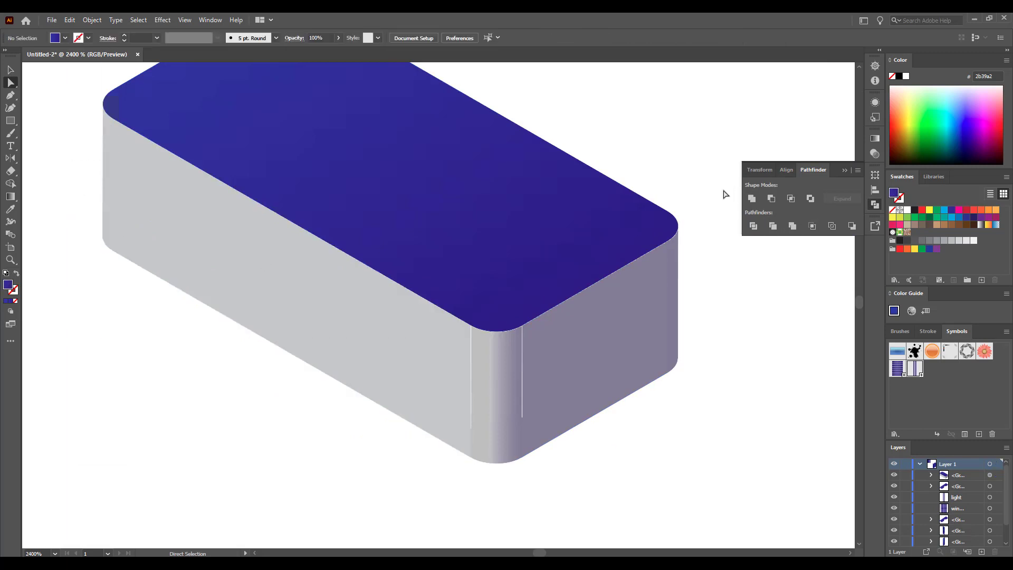
Step: Unite the block's front rounded-corner strips into one shape, and the short side face with its end corner strips into another
left_click_drag(428, 387, 435, 388)
key("ctrl+z")
left_click(496, 405)
left_click_drag(506, 489, 474, 361)
left_click(752, 198)
left_click(667, 473)
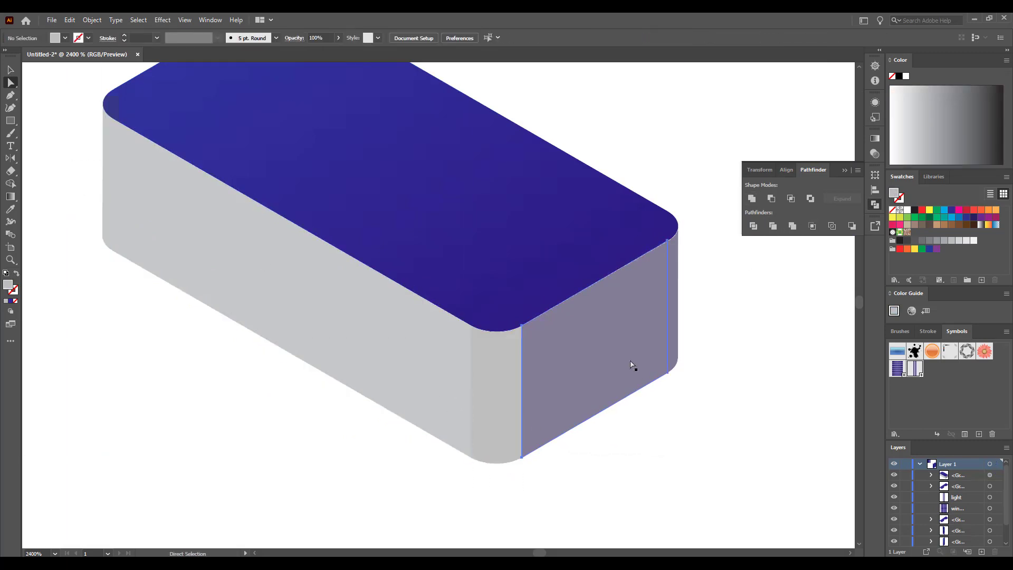
left_click(633, 364)
left_click_drag(751, 294, 645, 398)
left_click(752, 199)
Step: Fill the block's long side face with the top face's deep blue using the Eyedropper, and select the short side face
left_click(437, 345)
key("i")
left_click(553, 276)
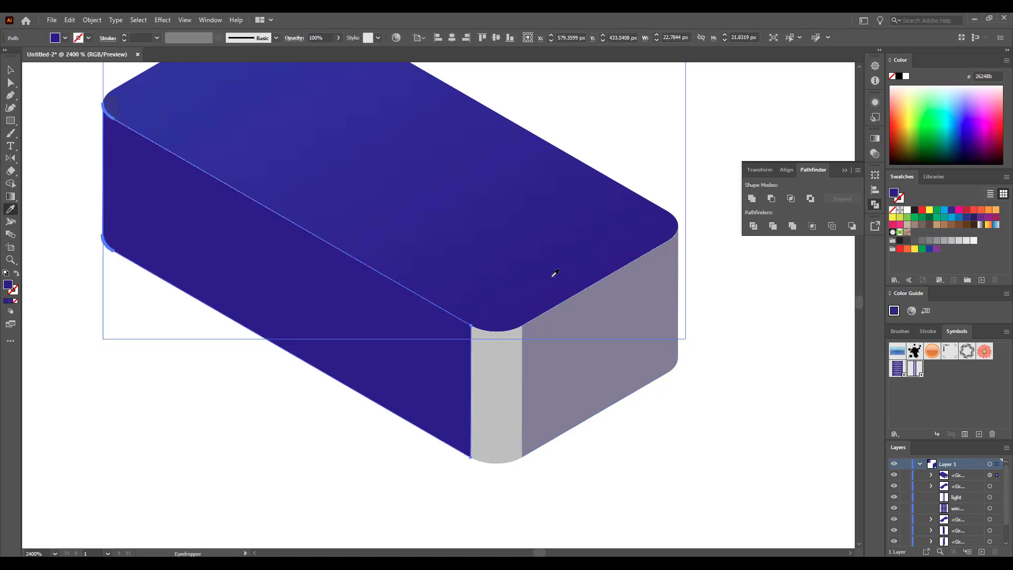
key("a")
left_click(551, 358)
scroll(509, 393, "down", 3)
scroll(508, 395, "down", 2)
scroll(509, 387, "up", 1)
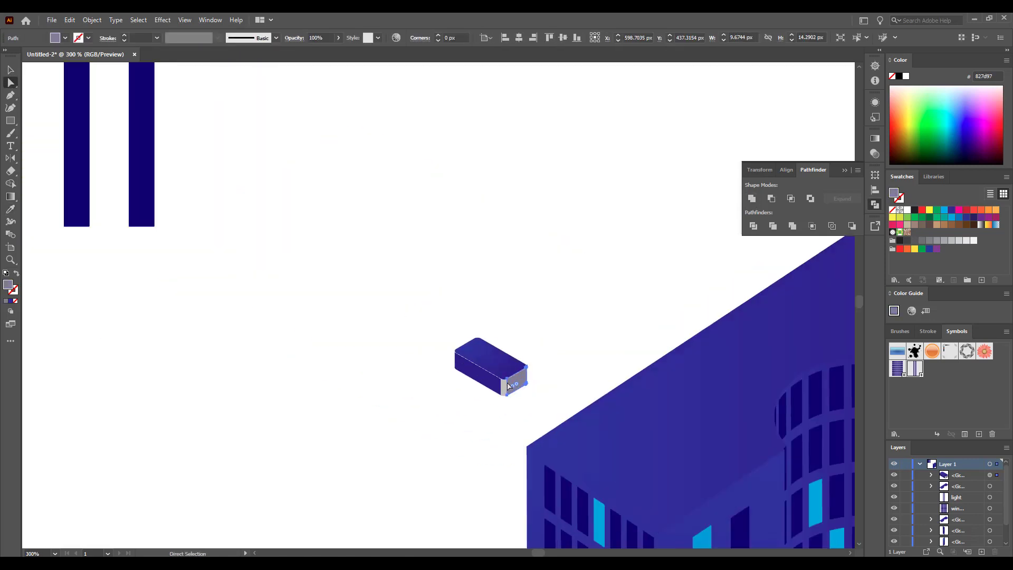
left_click(845, 170)
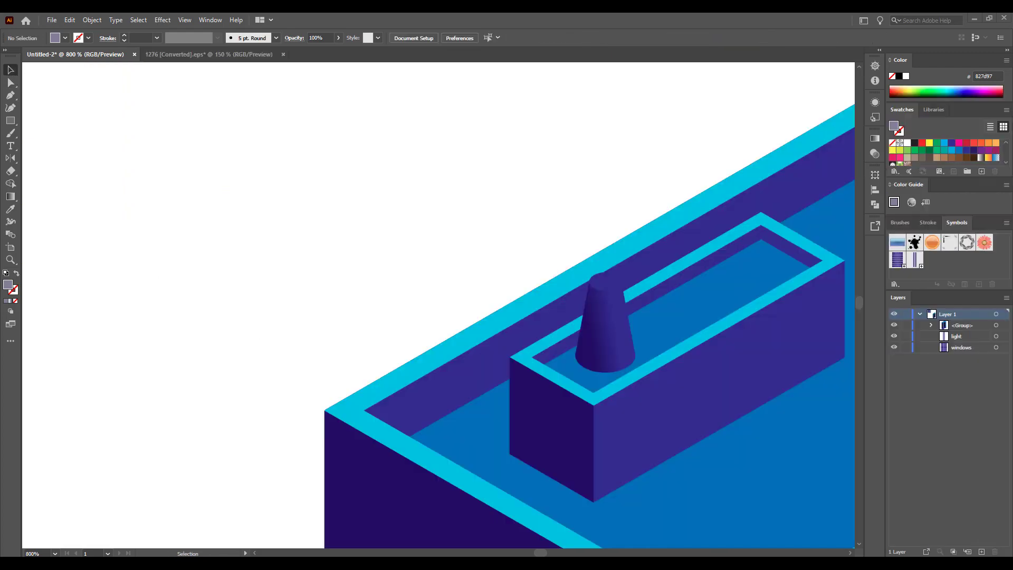
Step: Draw a closed L-shaped path about 212 by 130 px beside the finished building with the Pen tool
scroll(362, 264, "right", 5)
scroll(362, 264, "down", 5)
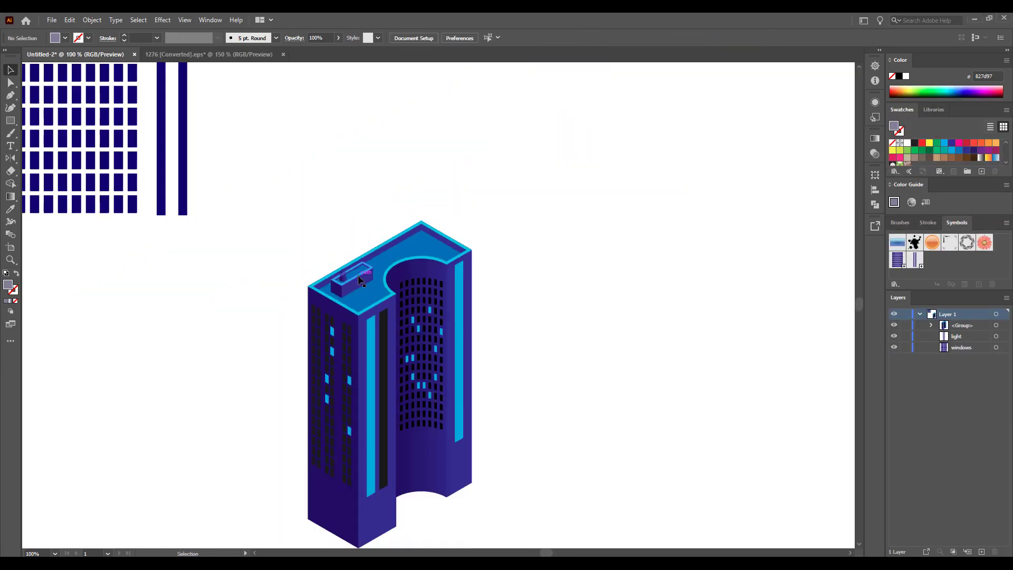
key("p")
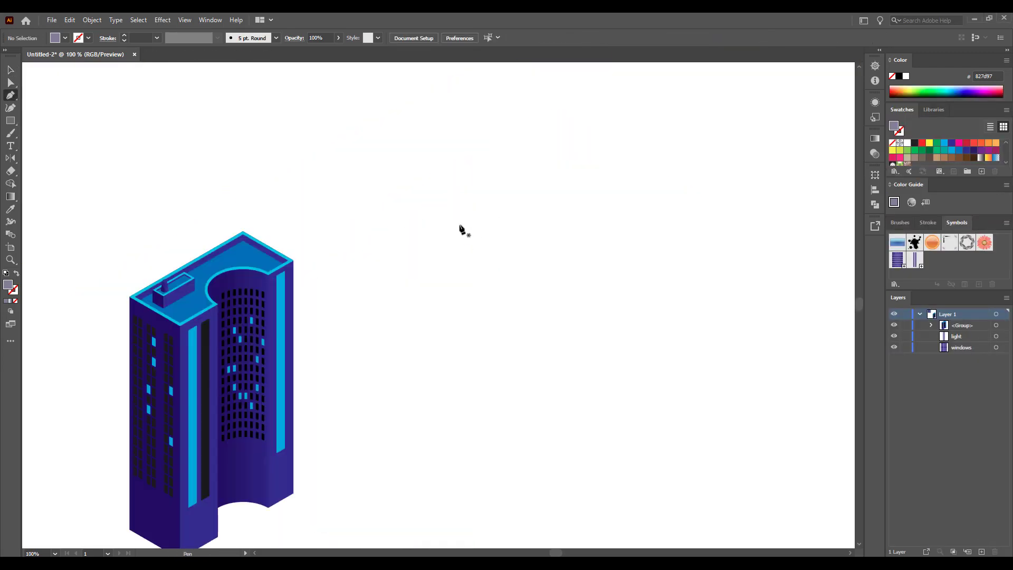
left_click(562, 252)
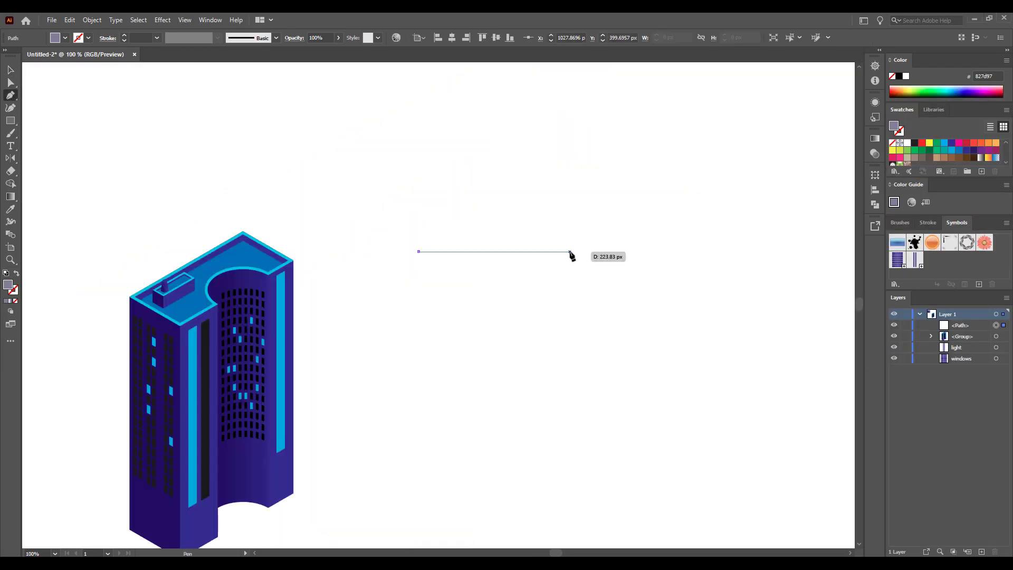
left_click(562, 339)
left_click(535, 339)
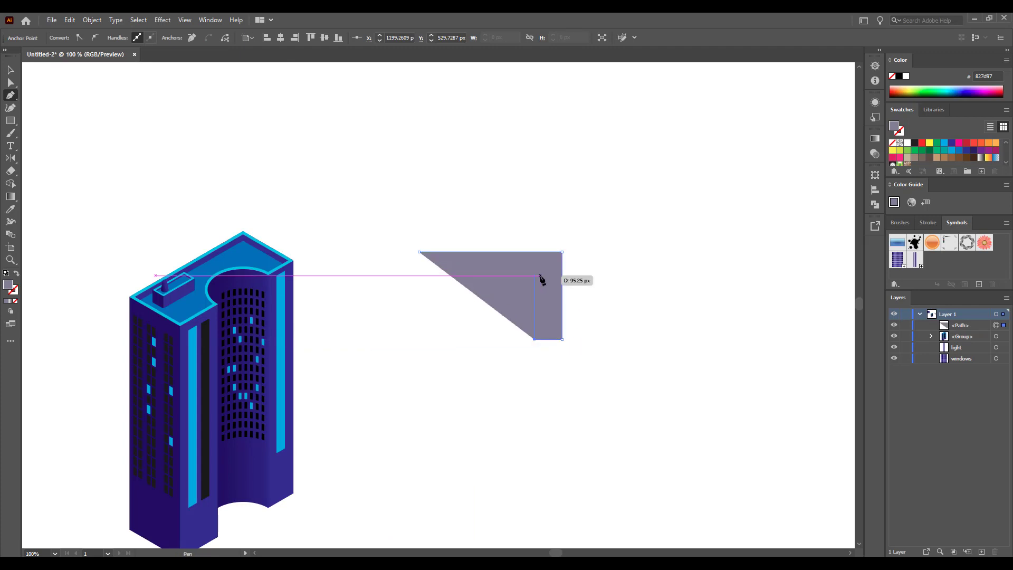
left_click(534, 275)
left_click(419, 275)
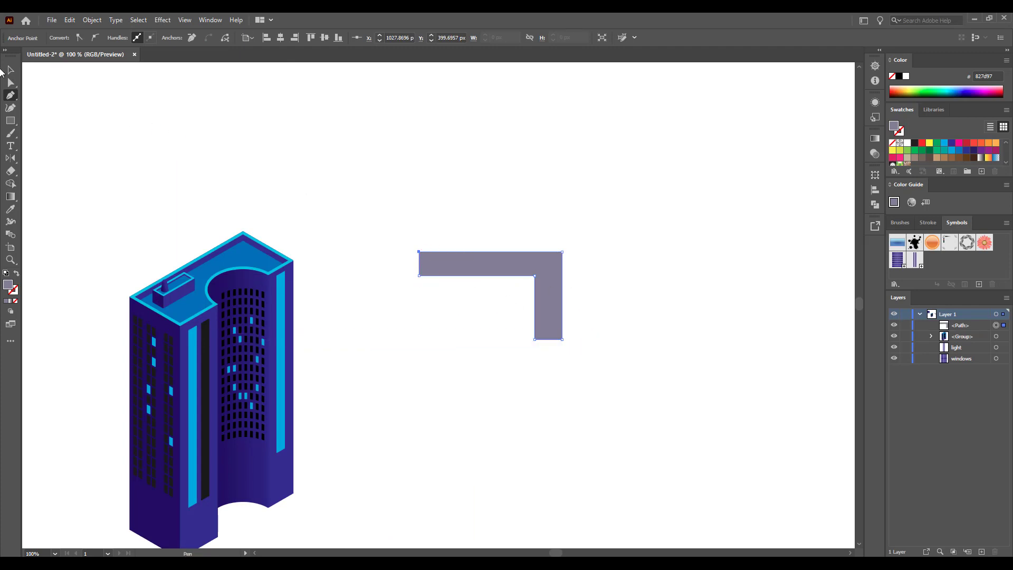
left_click_drag(530, 268, 566, 209)
Step: Apply 3D Extrude & Bevel to the L shape, trying Isometric Right and Left, then using Isometric Top with 500 pt depth
scroll(400, 168, "down", 2)
scroll(400, 168, "up", 1)
left_click(161, 21)
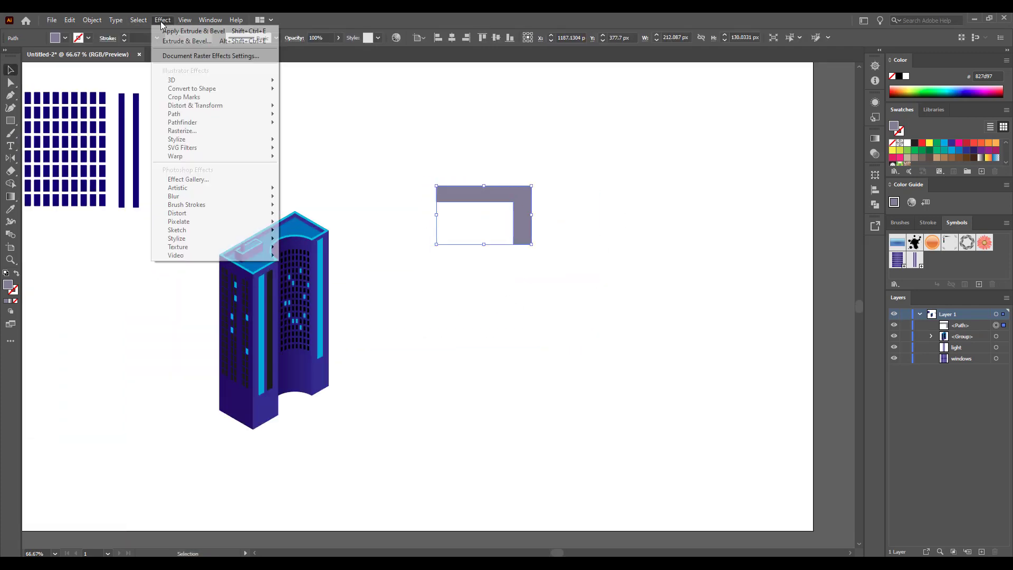
left_click(363, 81)
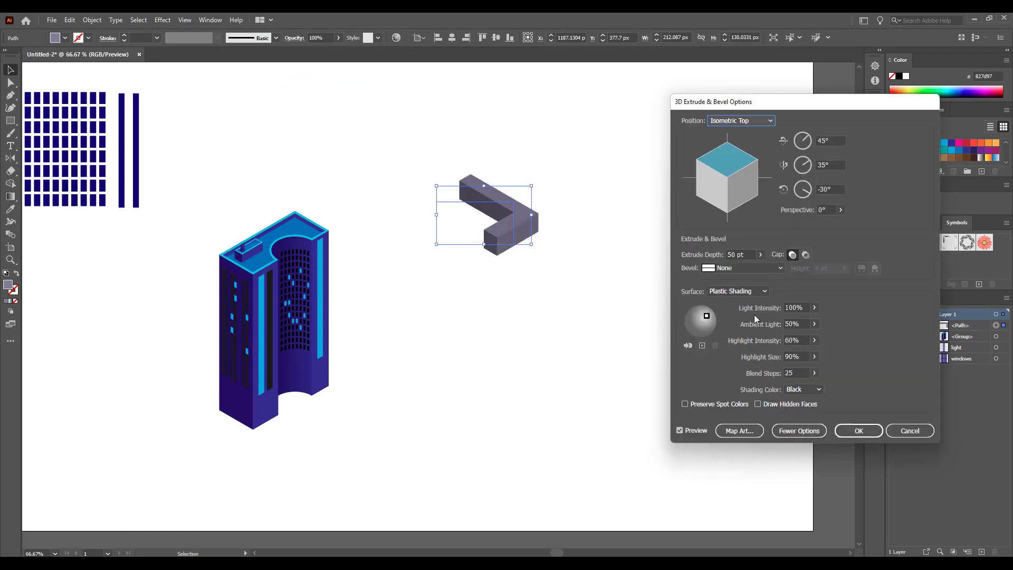
left_click(740, 120)
left_click(728, 301)
left_click(740, 120)
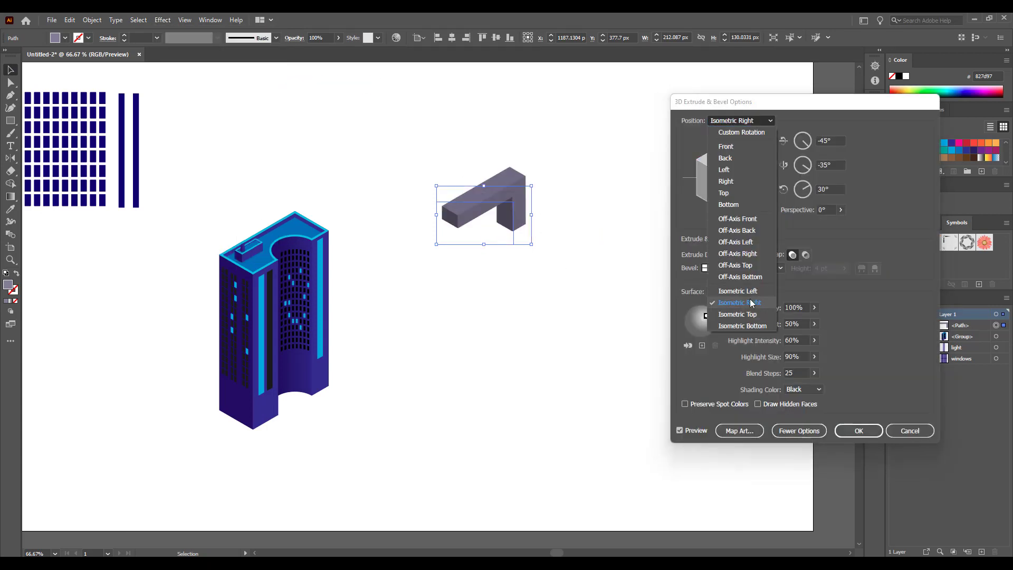
left_click(728, 290)
left_click(741, 120)
left_click(749, 311)
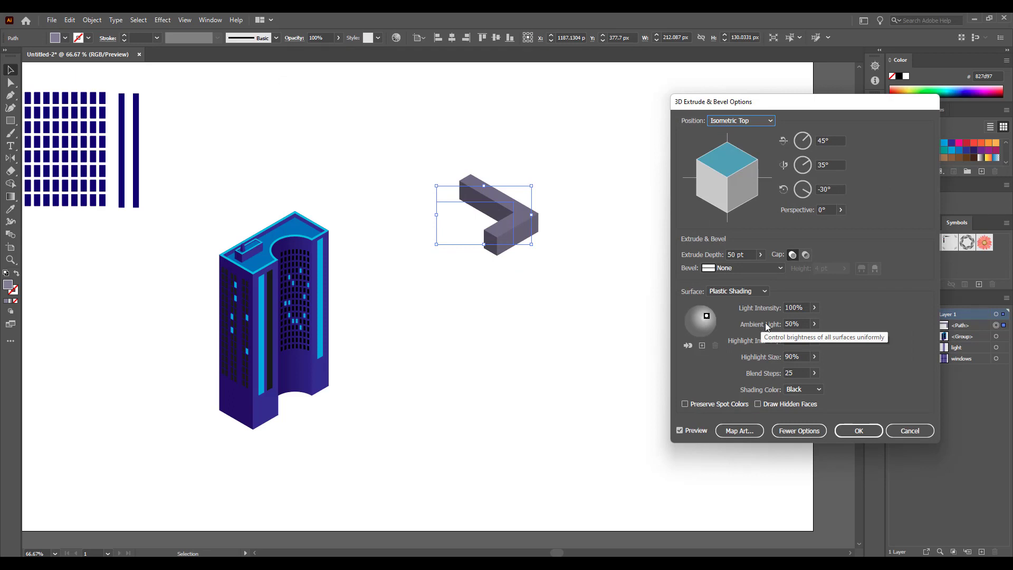
left_click_drag(737, 255, 714, 255)
type("5")
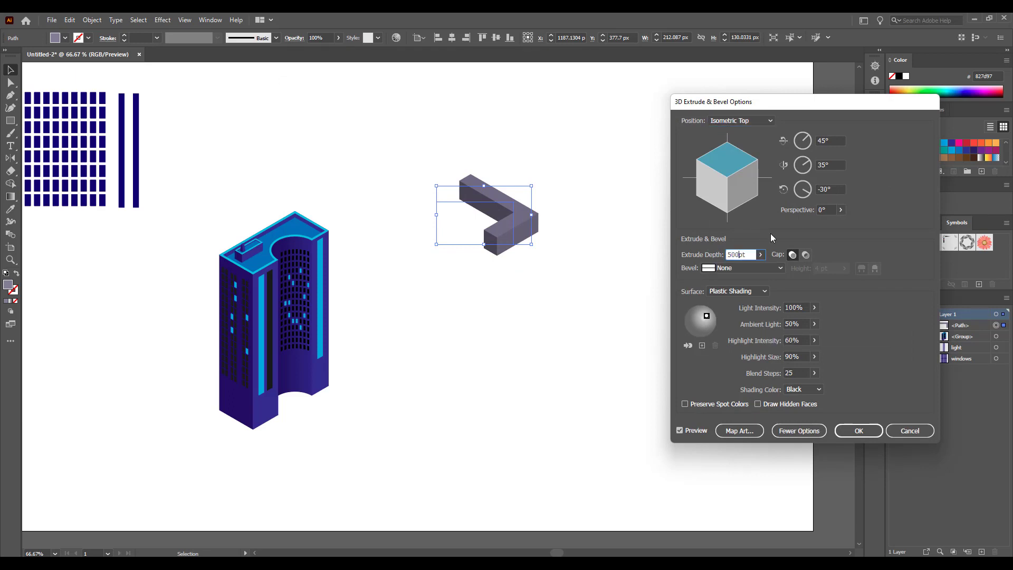
Step: Map the windows symbol onto surface 3 of the extruded tower, enlarged and aligned to the upper part of the face
left_click(739, 431)
left_click(894, 120)
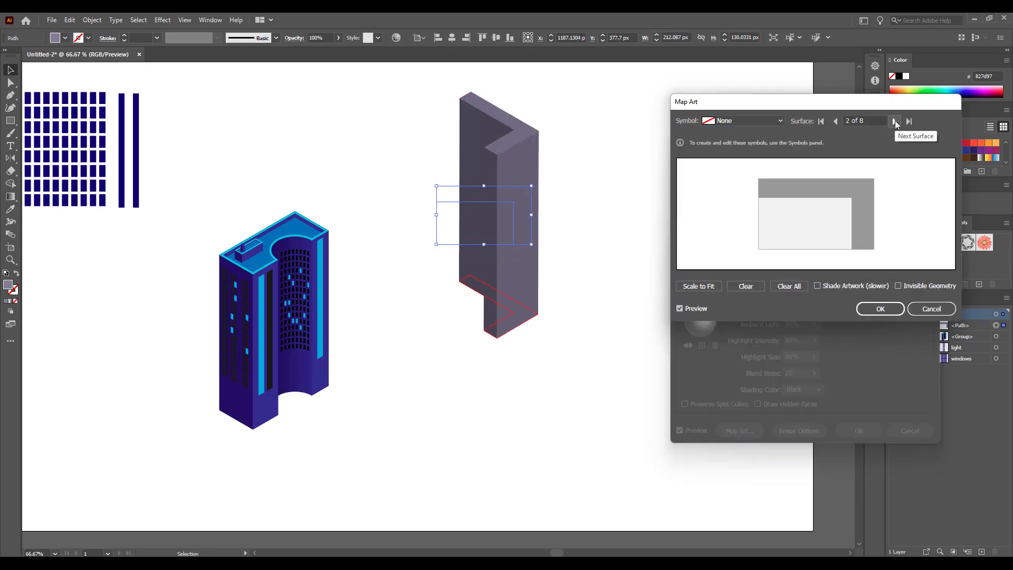
left_click(894, 121)
left_click(835, 121)
left_click(744, 120)
left_click(726, 212)
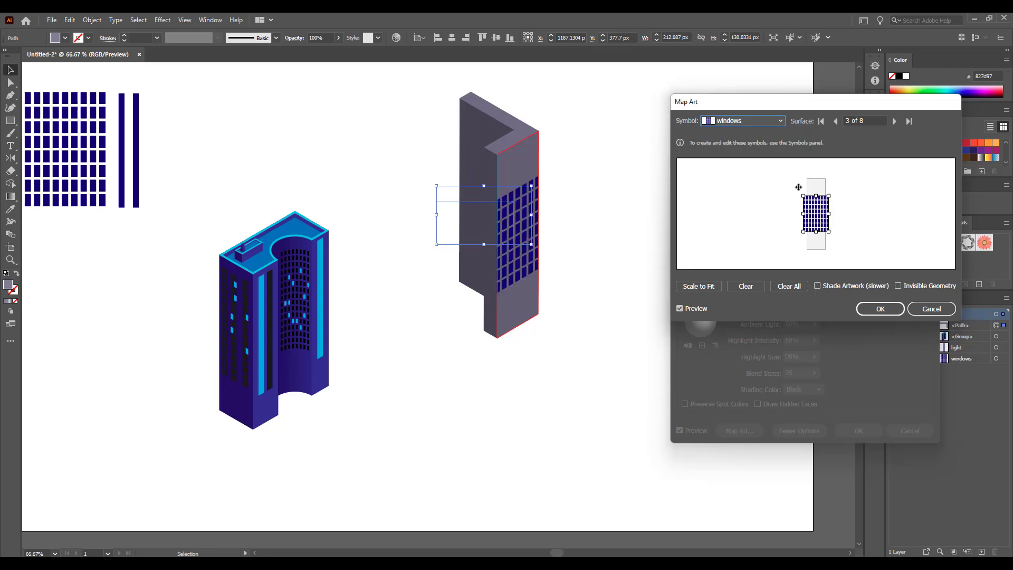
mouse_move(816, 196)
left_mouse_down()
mouse_move(816, 179)
mouse_move(815, 223)
mouse_move(798, 222)
mouse_move(813, 192)
left_mouse_up()
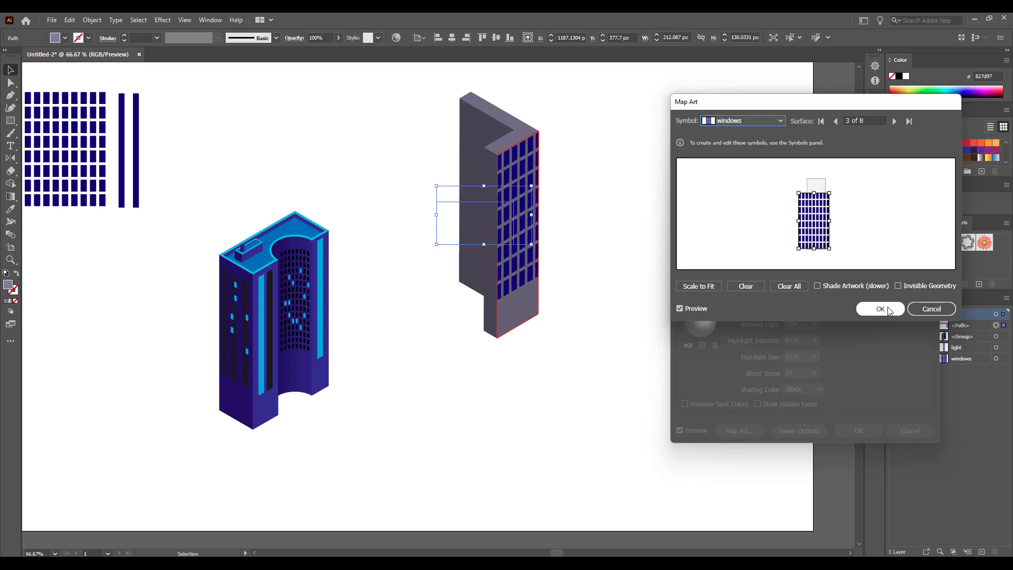
Step: Map the light symbol onto surface 4, the narrow front face, enlarged and positioned so one bar covers its upper part
left_click(895, 122)
left_click(743, 121)
left_click(727, 225)
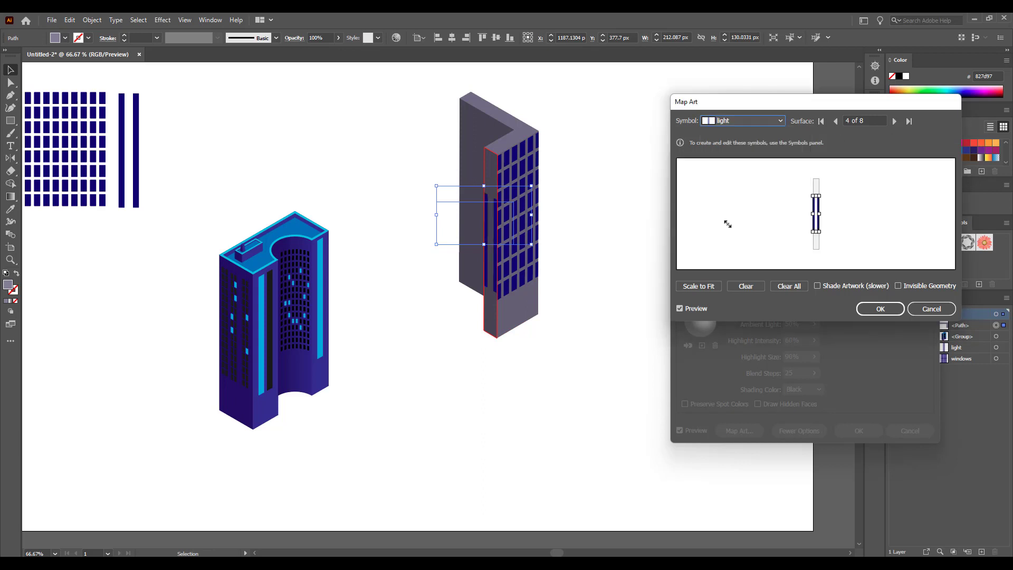
left_click_drag(816, 191, 817, 188)
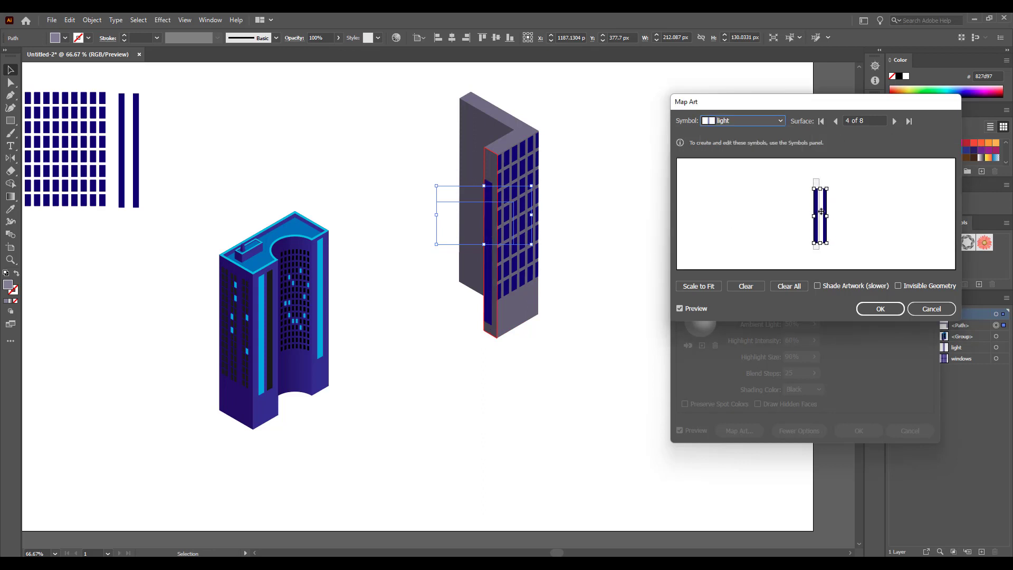
left_click_drag(822, 214, 820, 214)
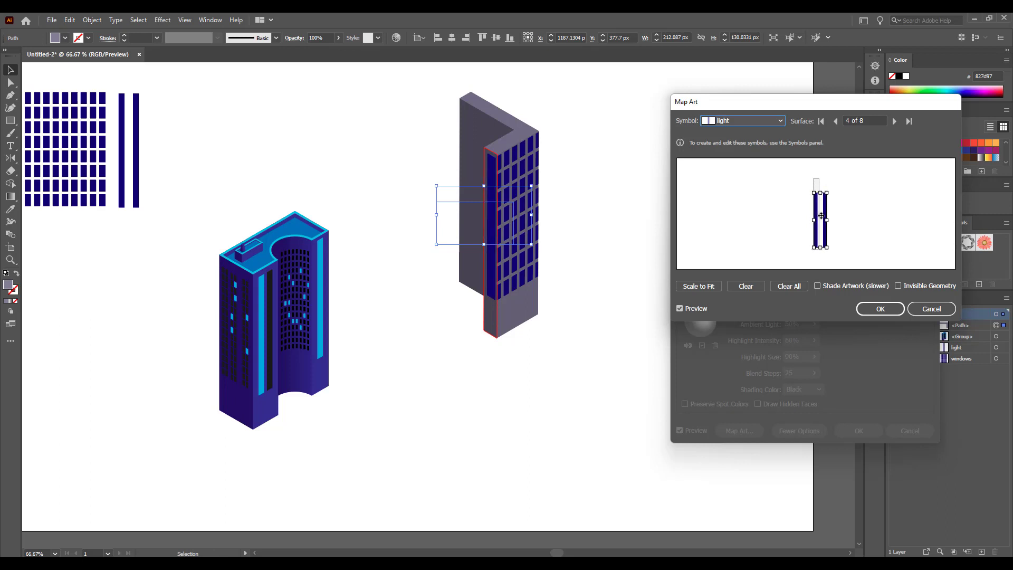
Step: Map the windows symbol onto surface 6, aligned to the top of the inner face, and apply the 3D effect
left_click(894, 121)
left_click(895, 121)
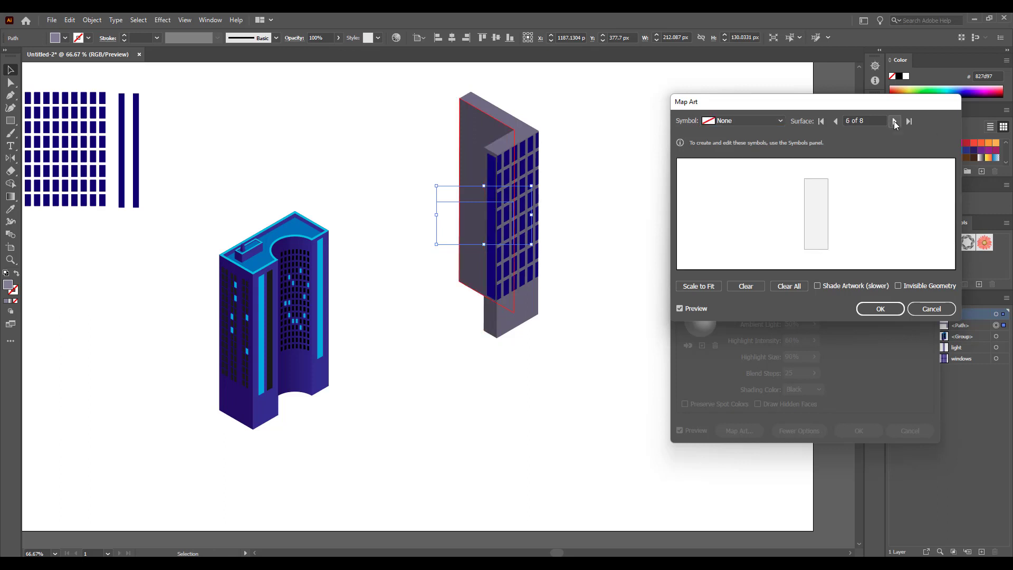
left_click(749, 121)
left_click(736, 213)
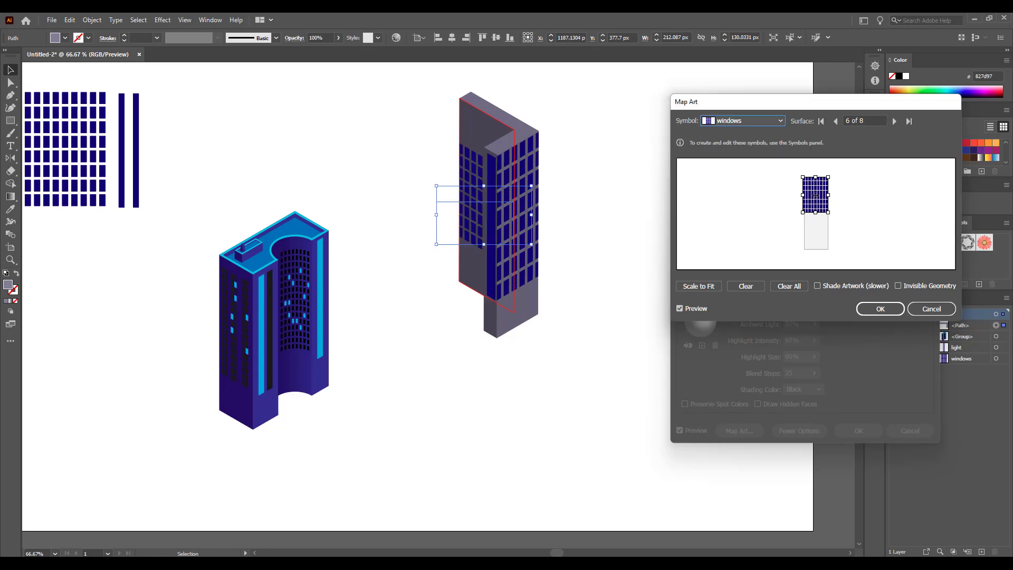
left_click_drag(815, 194, 823, 220)
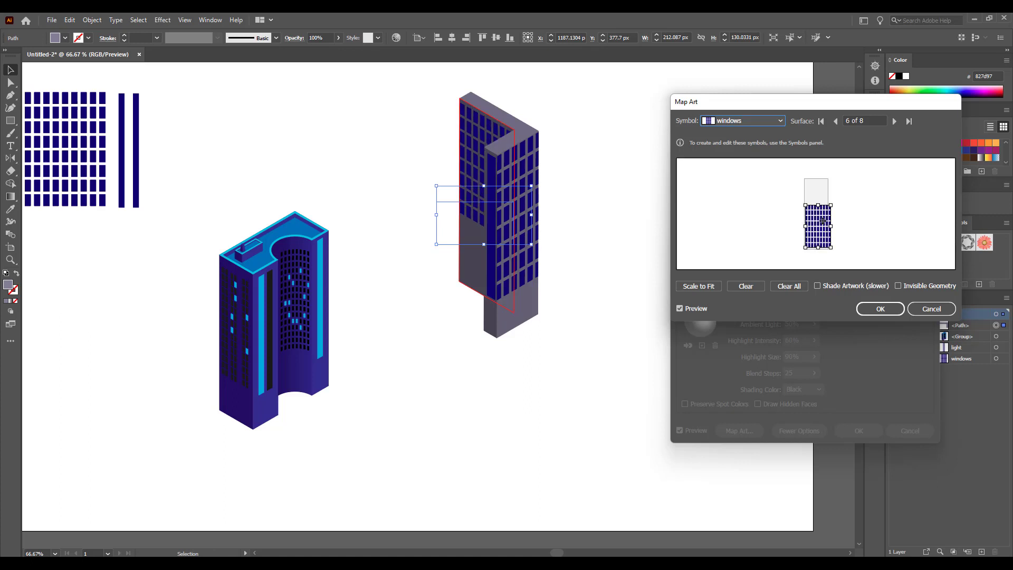
left_click(871, 309)
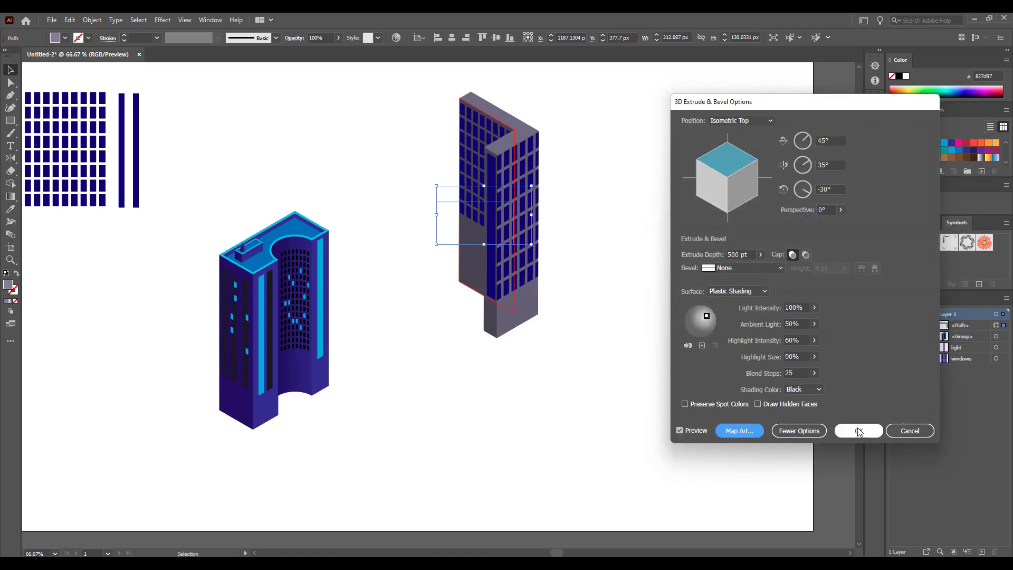
left_click(859, 432)
Step: Expand the L-shaped tower's appearance and ungroup it into separate faces
scroll(610, 285, "up", 2)
left_click(92, 19)
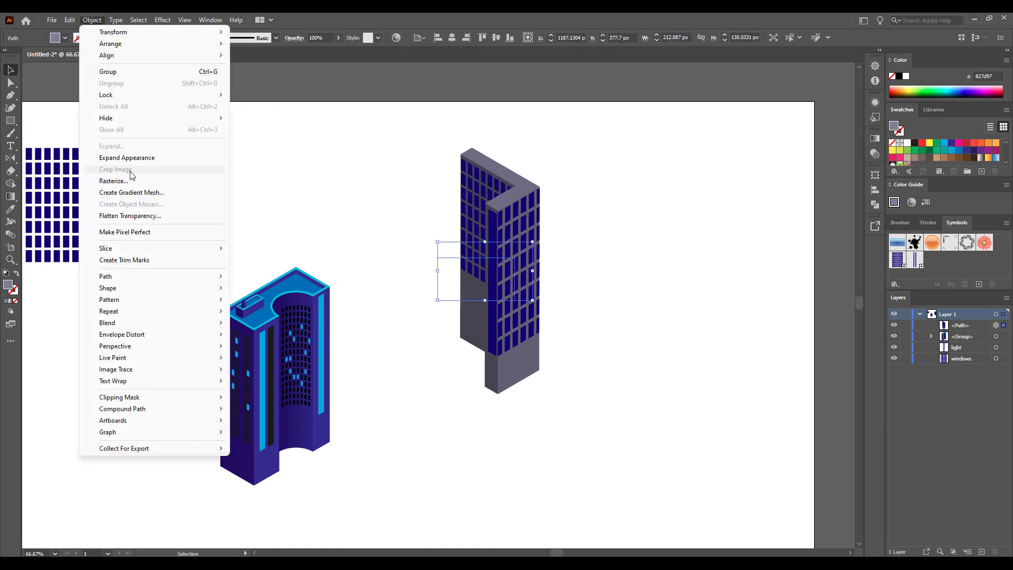
left_click(127, 157)
scroll(600, 346, "up", 1)
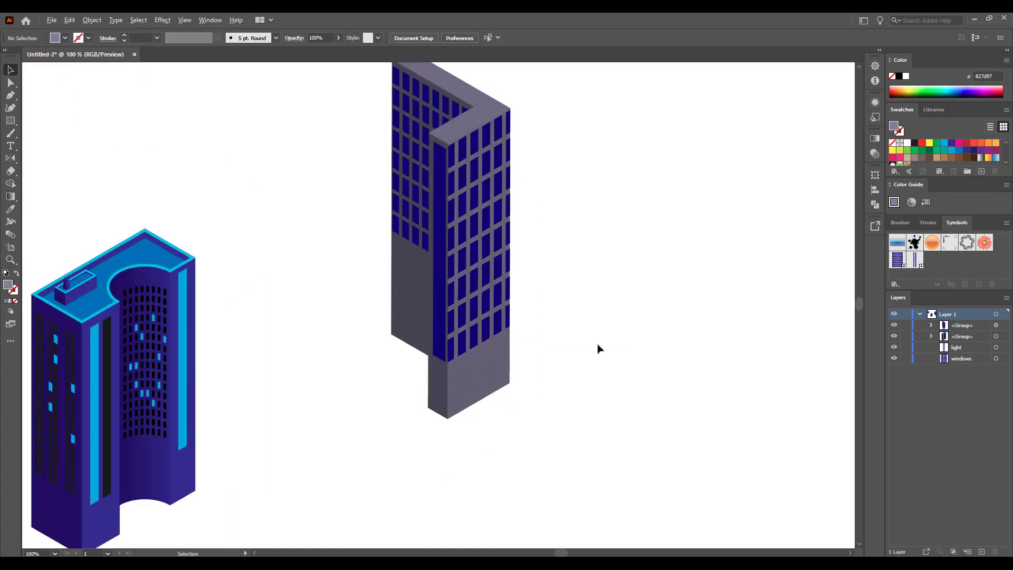
right_click(483, 393)
left_click(514, 283)
left_click(551, 399)
Step: Fill the tower's wide windowed face with the first building's blue gradient using the Eyedropper, undoing the attempts that recolour it white
left_click(492, 378)
key("i")
left_click(186, 469)
key("ctrl+z")
key("a")
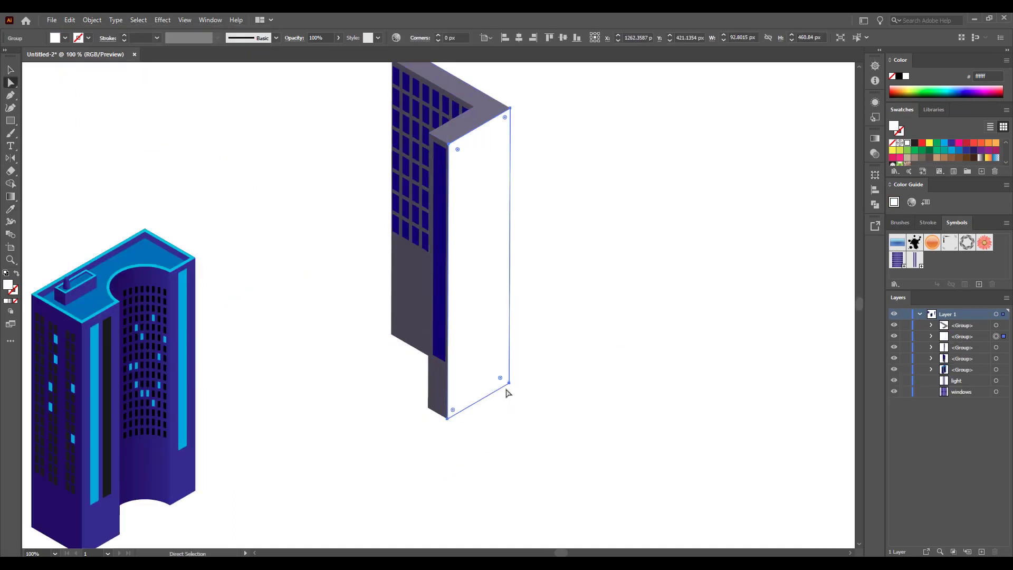
key("ctrl+z")
key("i")
left_click(187, 465)
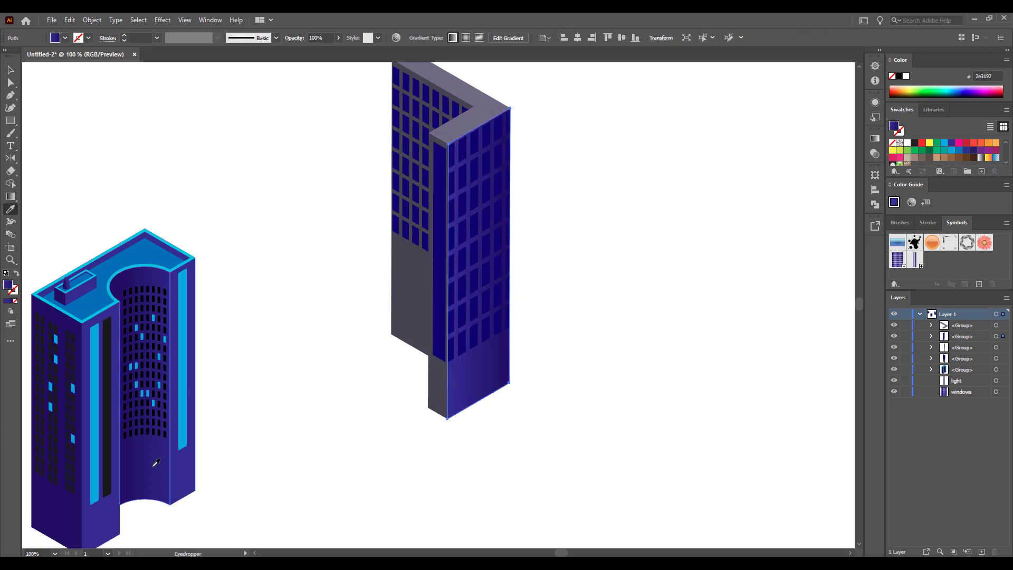
Step: Fill the L-shaped tower's wide windowed face and narrow front face with the solid violet sampled from the first building
left_click(182, 466)
key("a")
left_click(438, 390)
key("i")
left_click(114, 497)
key("a")
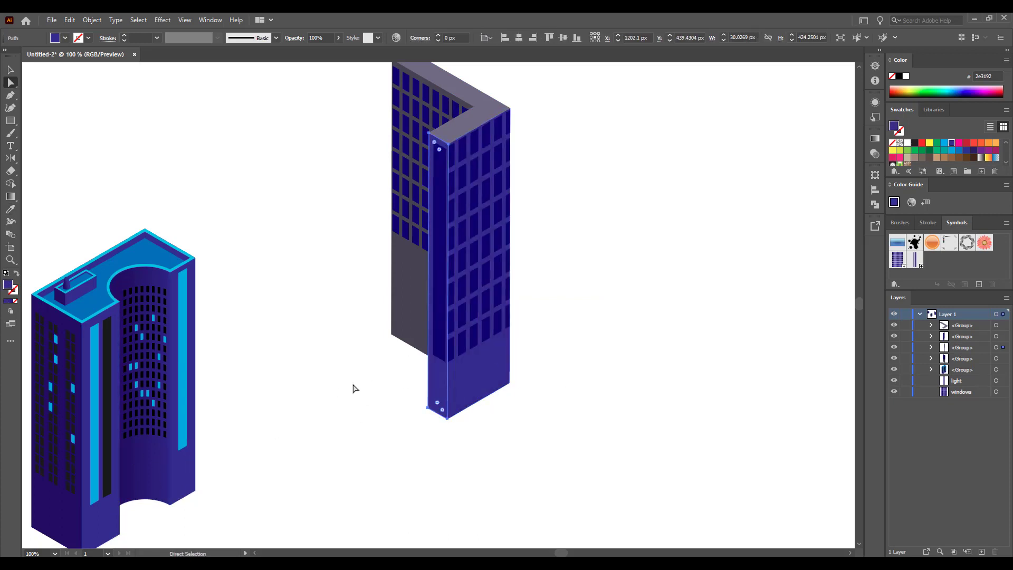
Step: Fill the L-shaped tower's inner face with the lighter violet sampled from the first building's narrow front wall
left_click(410, 323)
key("i")
left_click(67, 511)
key("a")
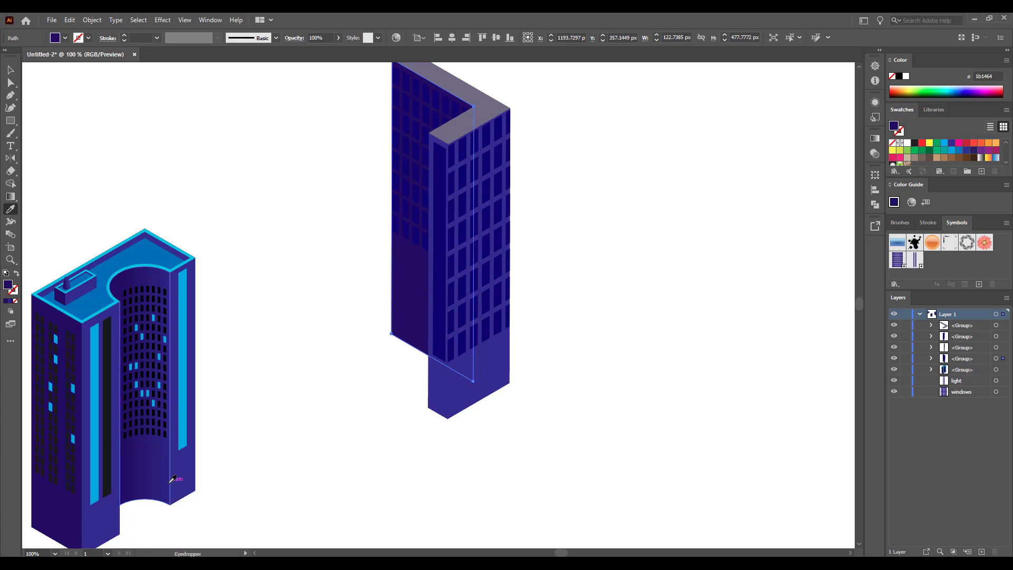
left_click(181, 476)
key("a")
left_click(366, 353)
Step: Fill the L-shaped tower's roof with the light cyan sampled from the first building's roof rim
scroll(464, 158, "up", 1)
left_click(476, 133)
key("i")
left_click(153, 296)
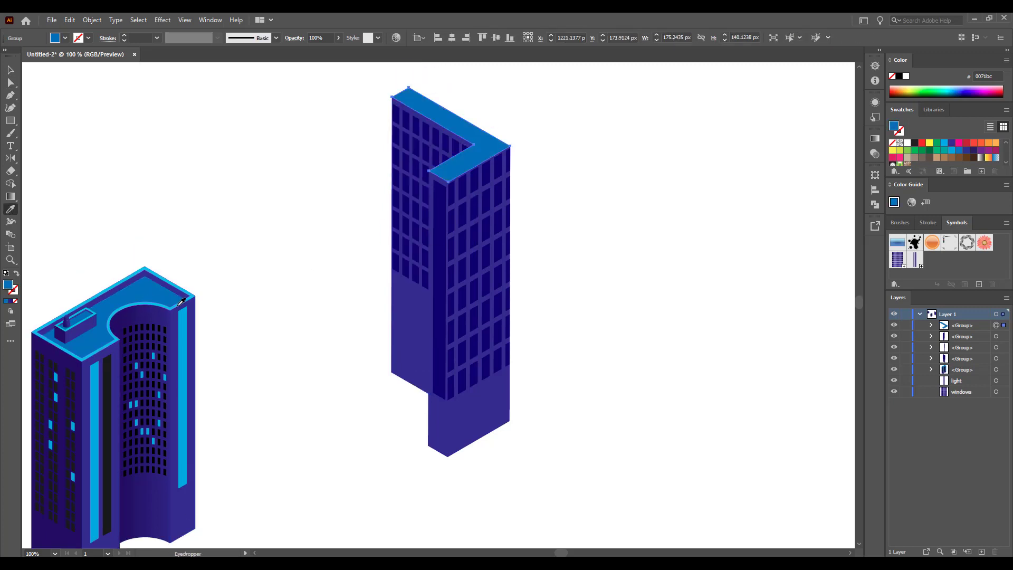
left_click(178, 305)
key("a")
left_click(333, 227)
left_click(460, 167)
left_click(11, 69)
left_click_drag(350, 79, 563, 455)
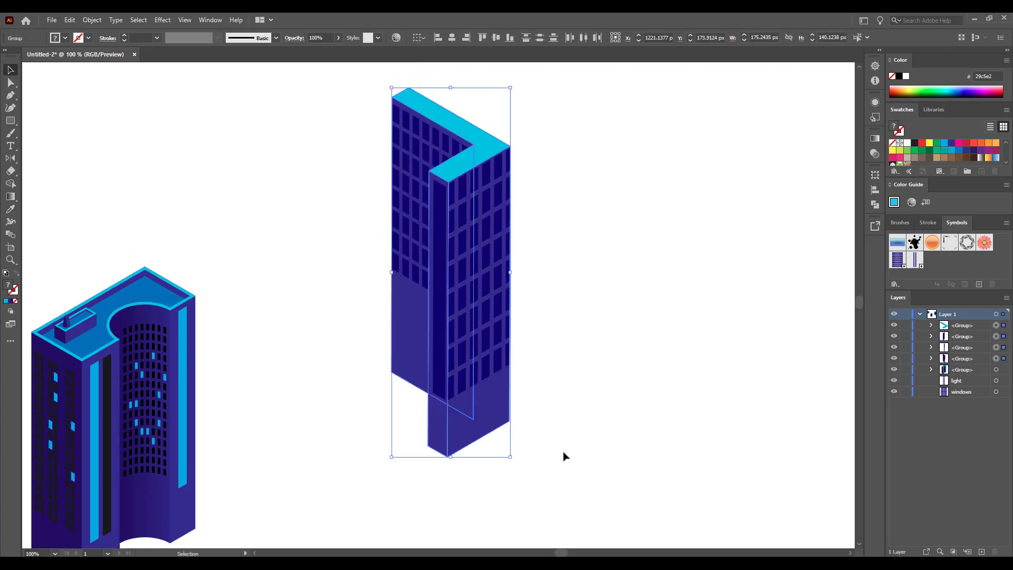
double_click(12, 159)
left_click(555, 381)
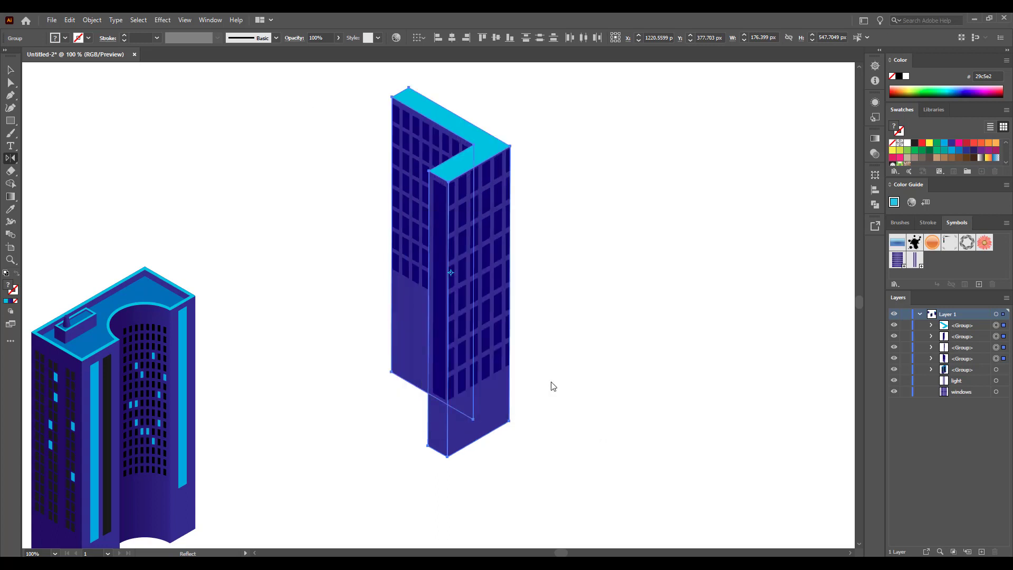
Step: Fill six scattered windows on the tower's wide face with the light blue 29abe2 of the first building's light bar
key("a")
left_click(509, 437)
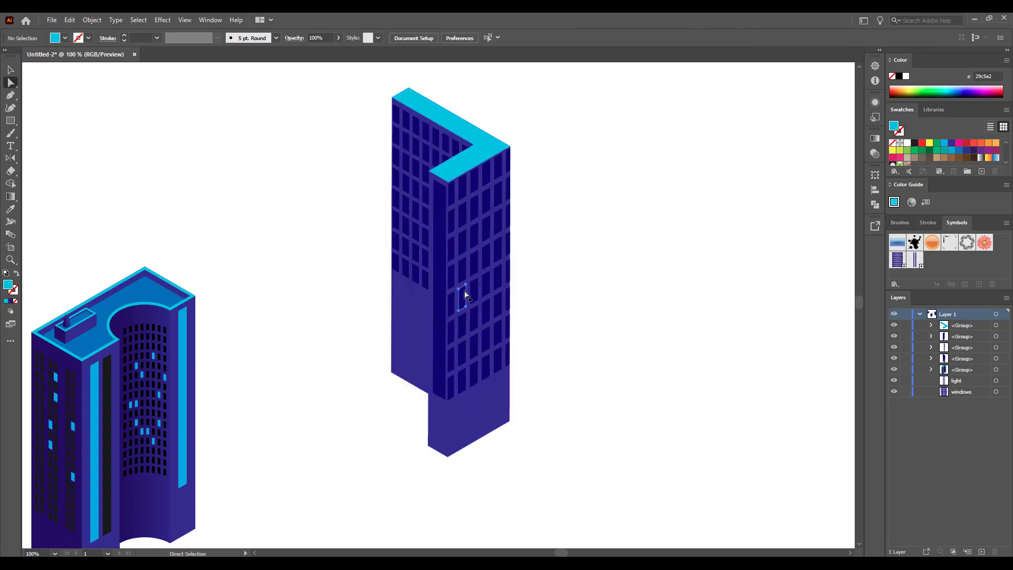
left_click(465, 294)
key("i")
left_click(183, 433)
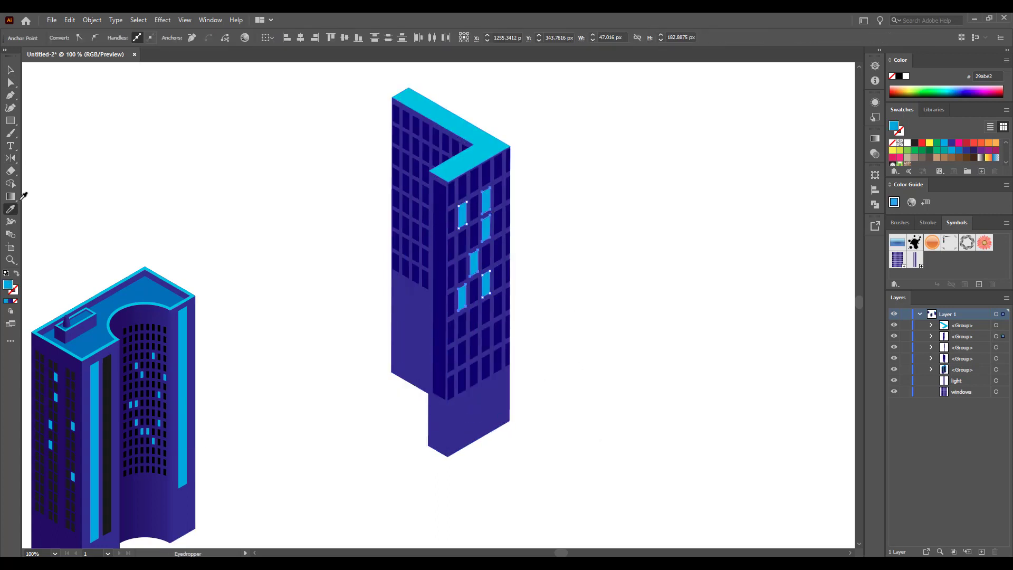
left_click(285, 207)
Step: Fill the light bar on the tower's narrow front face with the first building's light blue
scroll(380, 316, "up", 2)
key("a")
left_click(439, 387)
key("i")
left_click(183, 407)
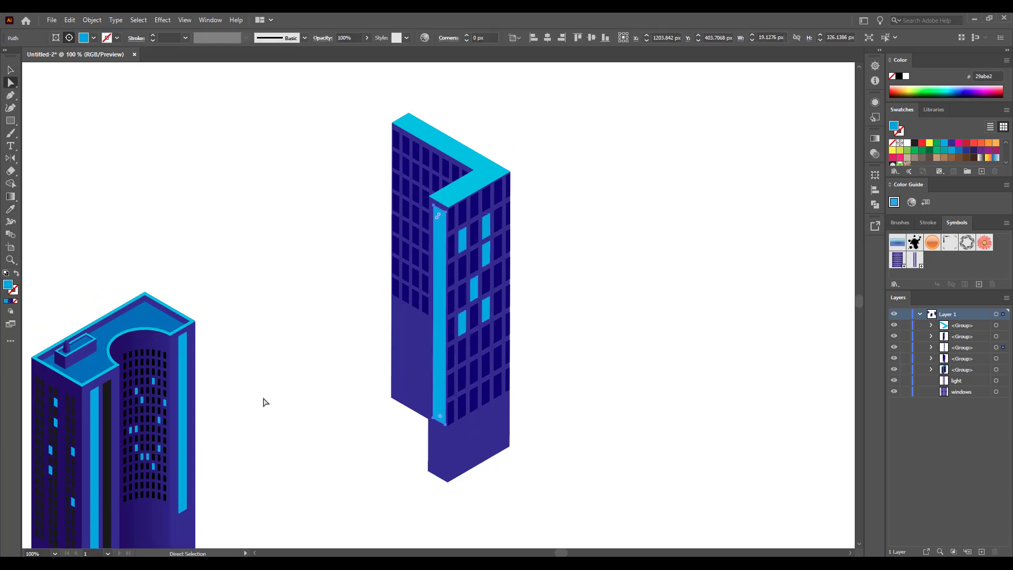
left_click(263, 402)
Step: Move the finished L-shaped tower close beside the first building
scroll(520, 338, "up", 3)
scroll(522, 391, "up", 1)
scroll(524, 396, "up", 1)
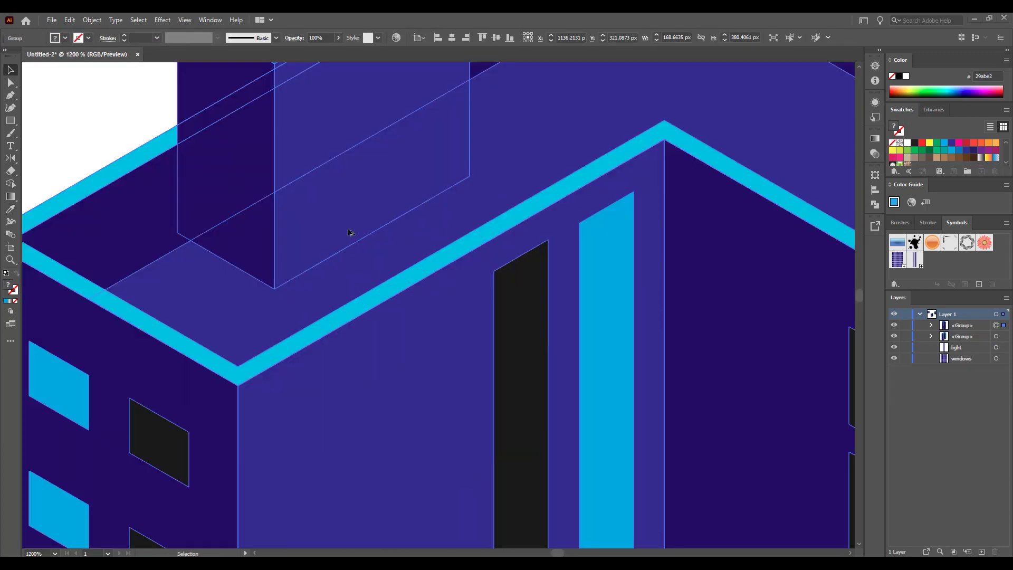
scroll(351, 229, "down", 2)
scroll(95, 188, "down", 1)
scroll(156, 206, "down", 2)
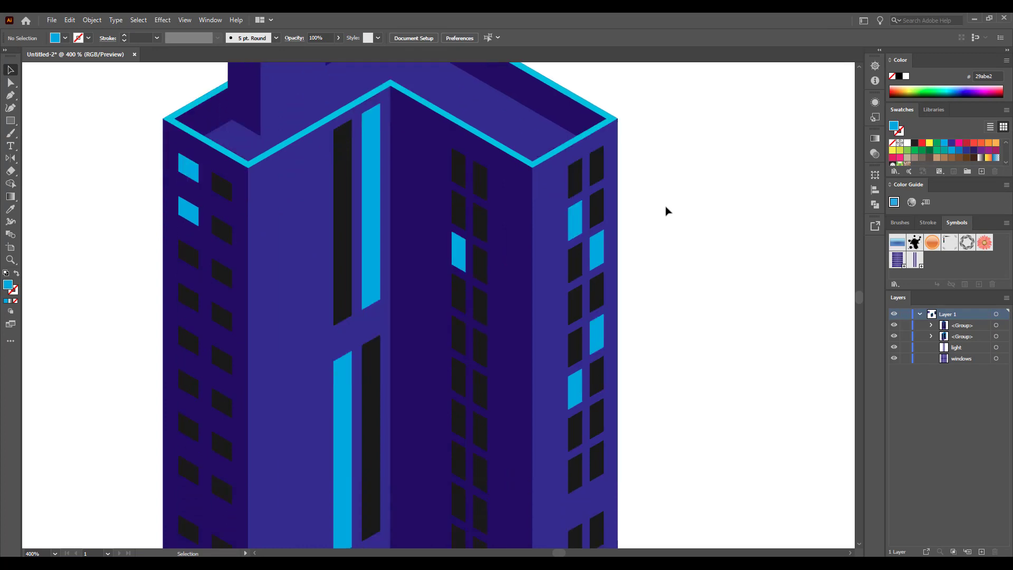
scroll(666, 206, "down", 4)
left_click_drag(666, 208, 573, 141)
left_click_drag(430, 80, 583, 335)
left_click_drag(524, 219, 397, 387)
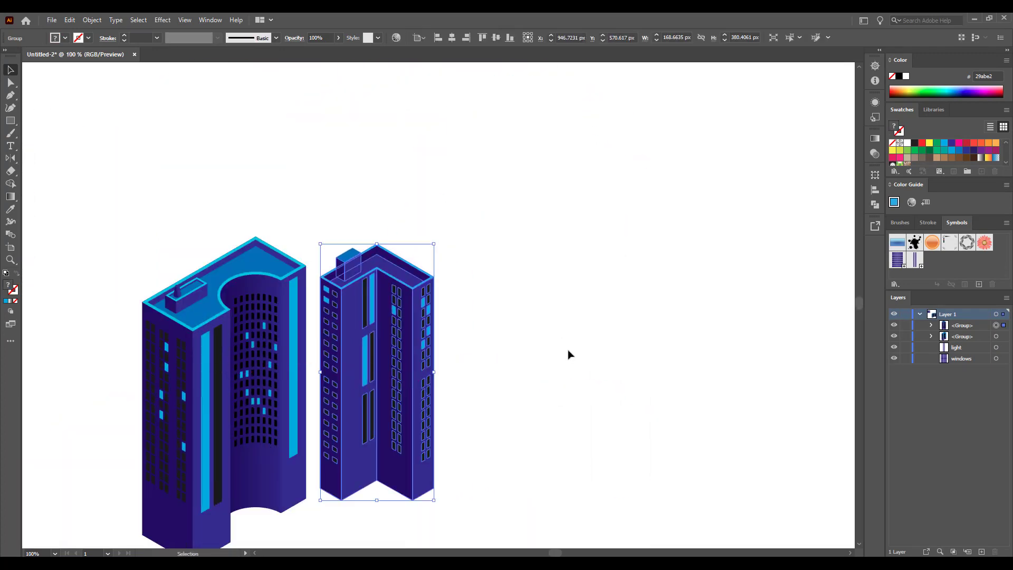
left_click(569, 354)
scroll(540, 351, "down", 2)
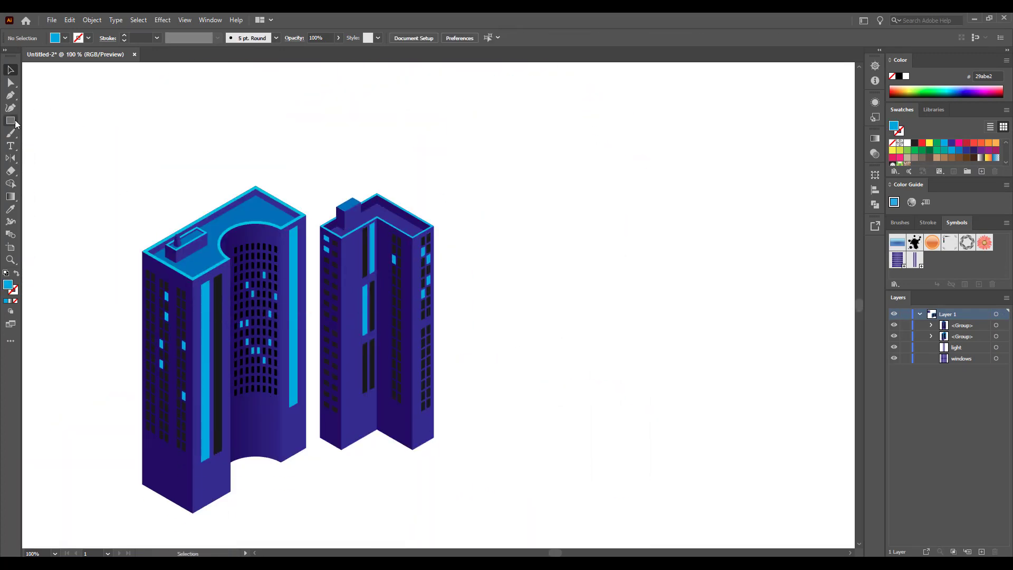
Step: Draw a circle about 53 px wide beside the buildings and extrude it 50 pt in the Isometric Top position
left_click_drag(11, 120, 43, 141)
left_click_drag(559, 349, 597, 384)
left_click(10, 69)
left_click(163, 19)
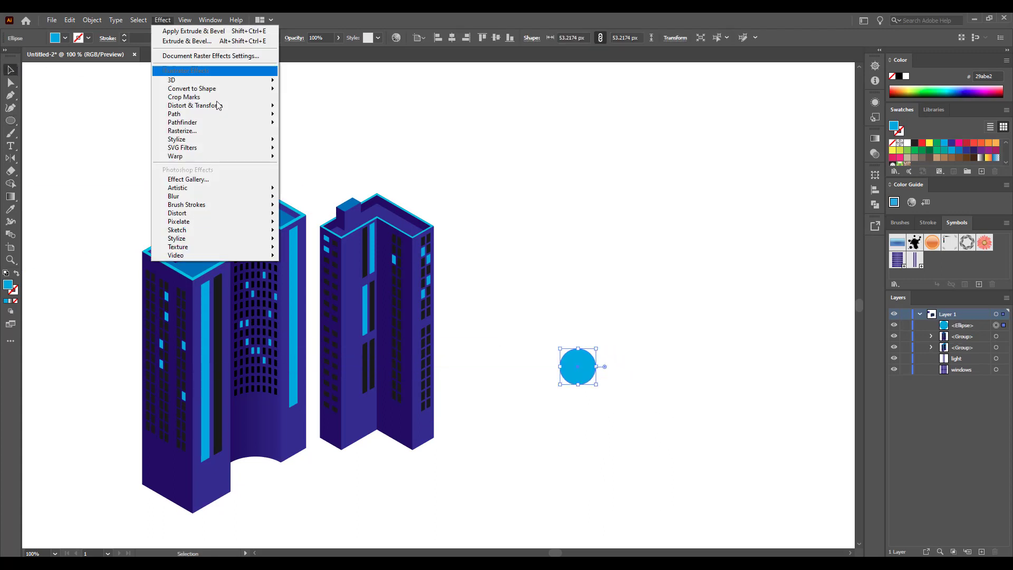
mouse_move(174, 79)
left_click(303, 81)
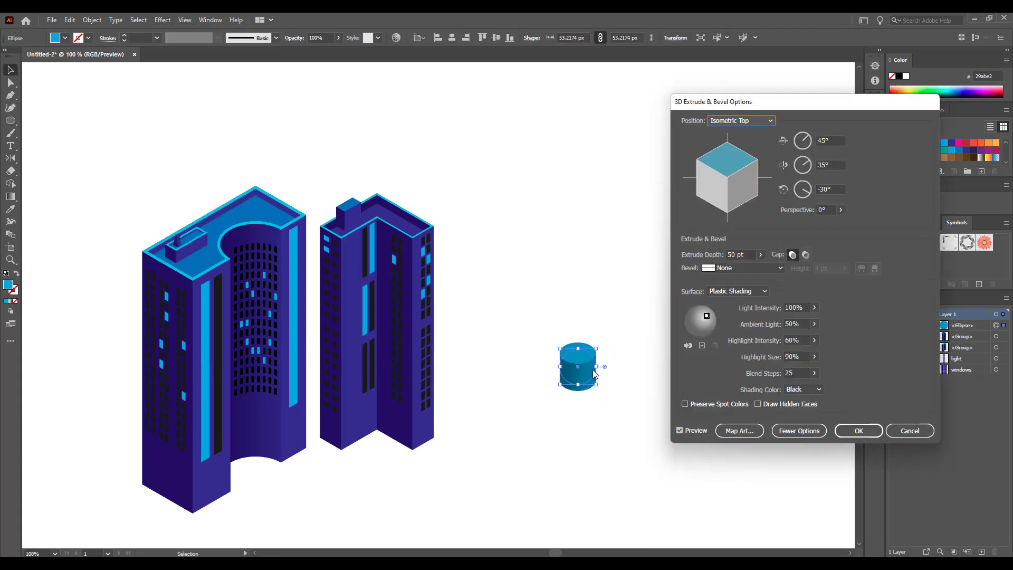
left_click(859, 430)
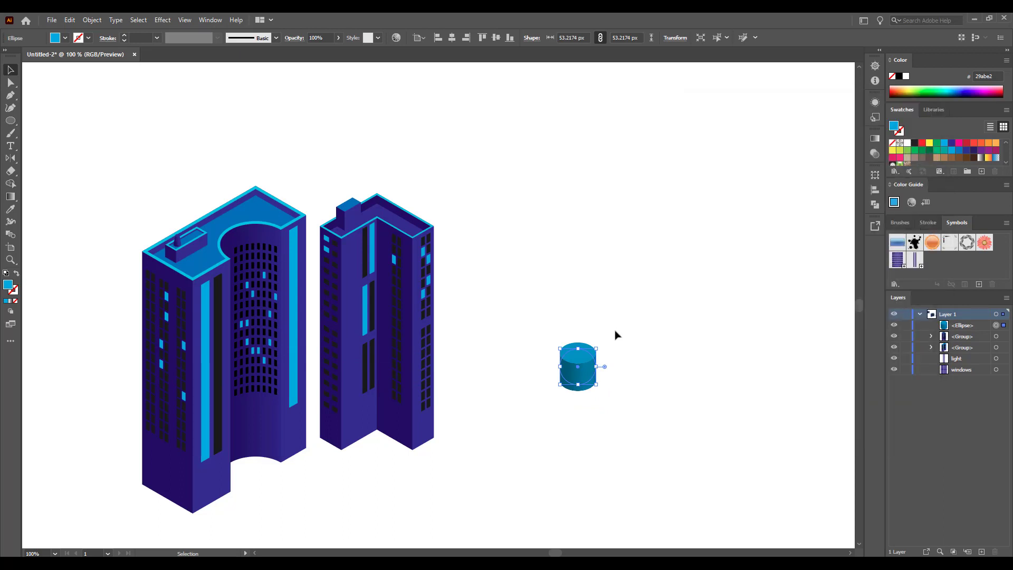
Step: Fill the extruded cylinder with dark blue 001475
scroll(616, 334, "up", 1)
double_click(7, 285)
left_click(656, 385)
left_click_drag(632, 404, 642, 408)
left_click(756, 340)
left_click(603, 350)
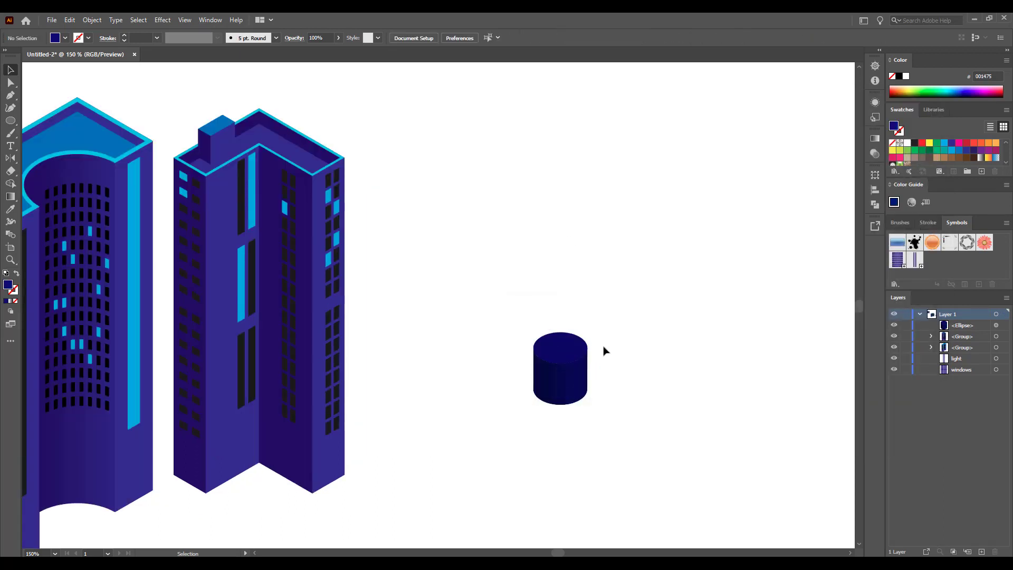
Step: Fill the extruded cylinder with the brighter blue 0031e2
left_click(561, 366)
double_click(7, 285)
left_click_drag(630, 365, 644, 360)
left_click(756, 341)
left_click(703, 375)
scroll(576, 390, "up", 1)
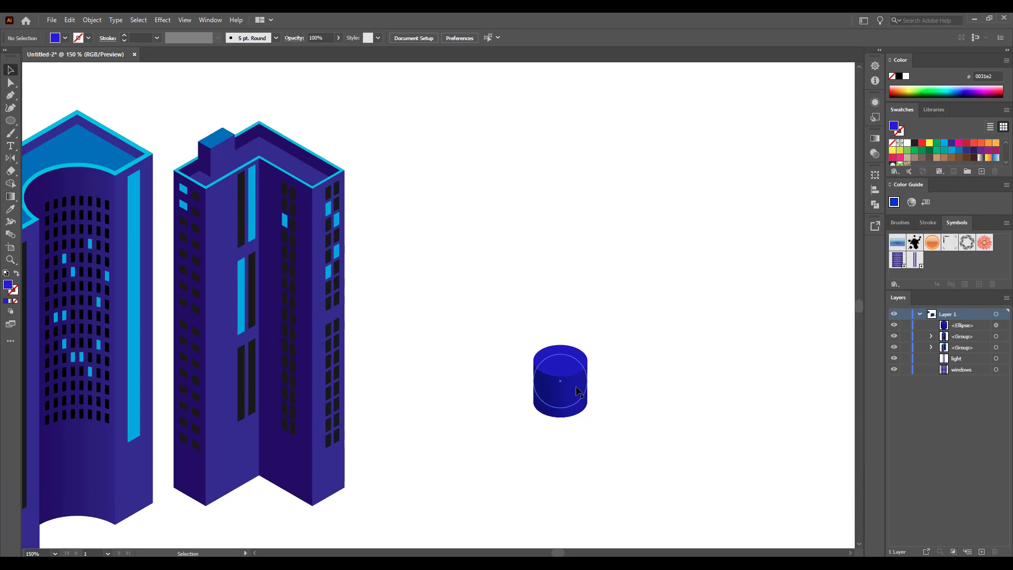
Step: Copy and paste the cylinder, shrink the copy to about 39 px wide and centre it on top of the first one
left_click(580, 389)
left_click(69, 19)
left_click(88, 71)
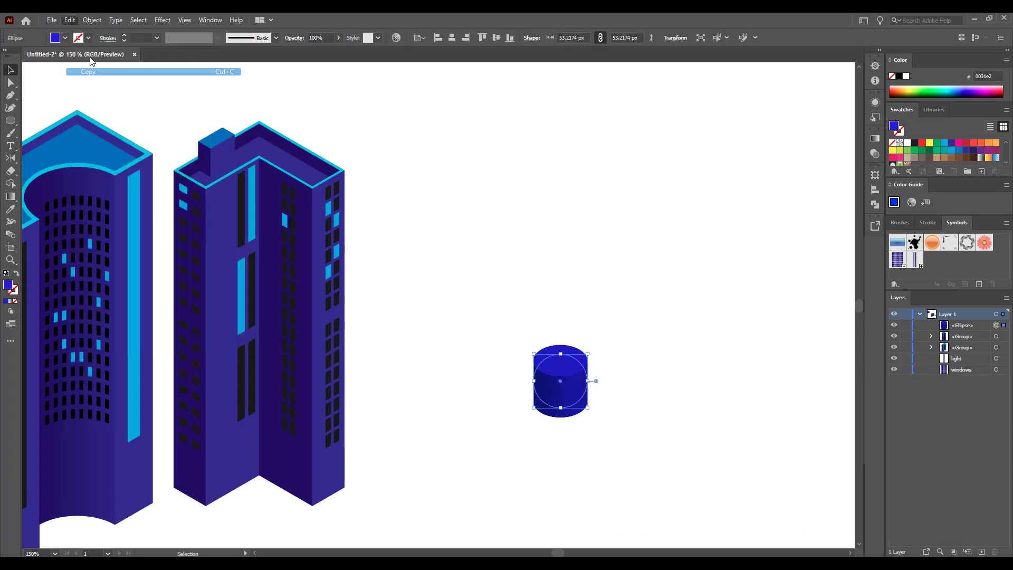
left_click(69, 19)
left_click(118, 94)
left_click_drag(567, 391, 585, 306)
left_click_drag(606, 324, 594, 312)
left_click_drag(572, 300, 522, 354)
scroll(600, 354, "up", 3)
left_click_drag(504, 333, 508, 345)
Step: Set the upper cylinder's extrude depth to 150 pt and move it upward
left_click(875, 103)
scroll(845, 157, "down", 3)
left_click(796, 150)
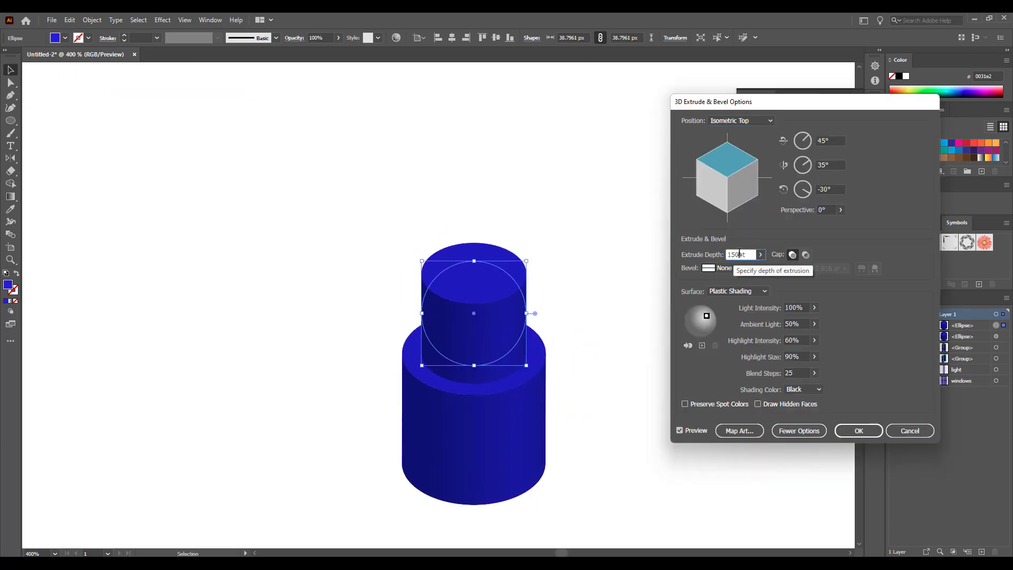
key("Return")
left_click_drag(467, 246, 467, 120)
scroll(563, 338, "up", 3)
Step: Set the upper cylinder's extrude depth to 80 pt, then seat it on the base cylinder, resized to about 40 px wide
double_click(849, 156)
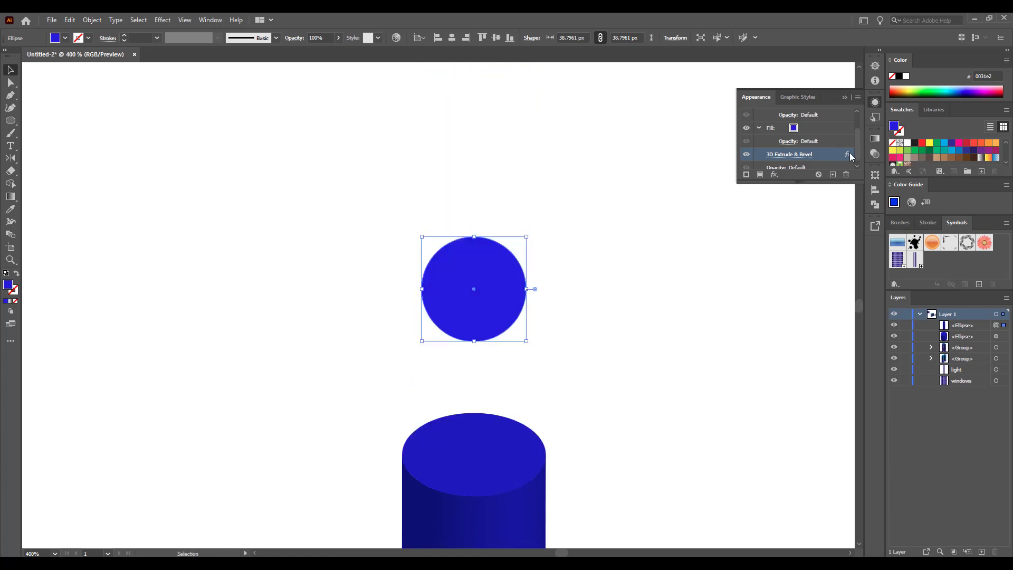
left_click(760, 255)
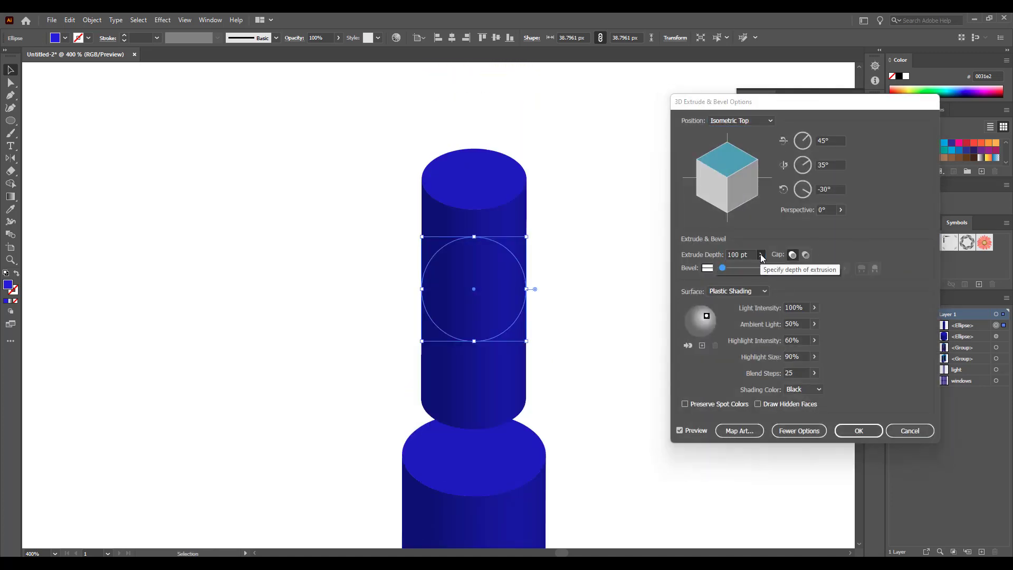
left_click(729, 255)
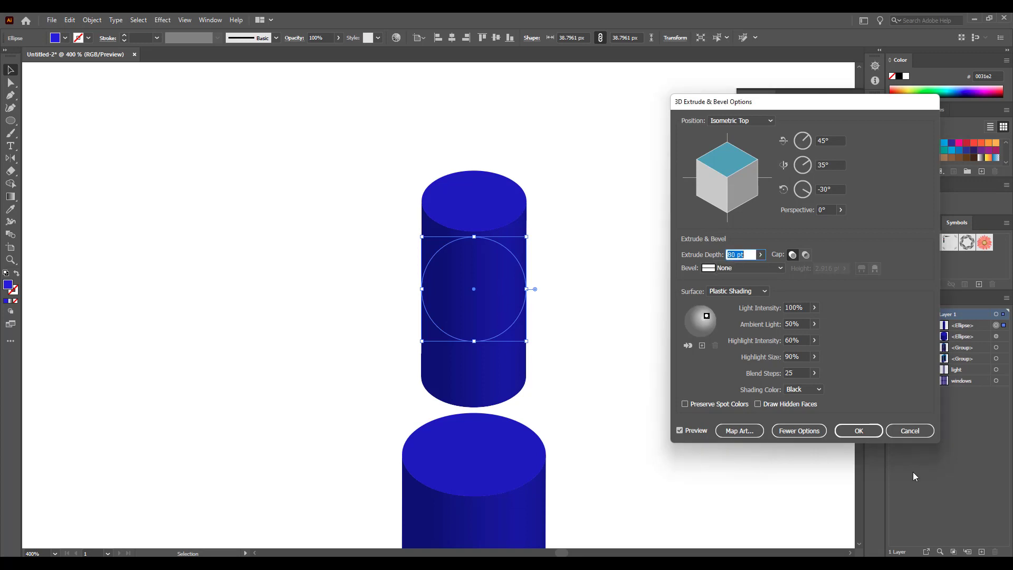
left_click(858, 431)
left_click_drag(498, 301, 498, 379)
left_click_drag(527, 421, 528, 424)
left_click_drag(511, 411, 511, 406)
scroll(589, 354, "up", 1)
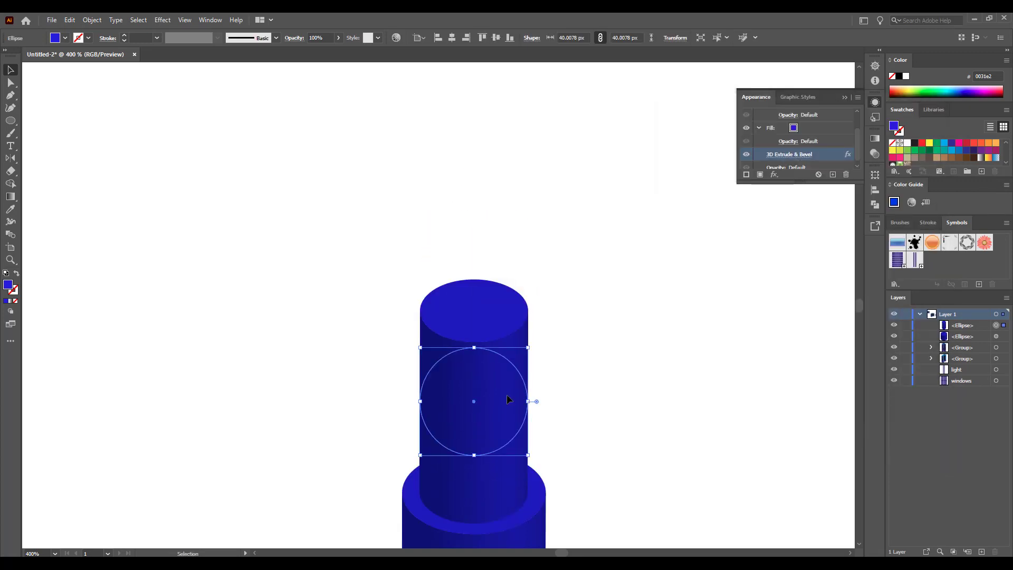
Step: Duplicate the second cylinder as a third tier about 32 px wide, centred on top of the stack
left_click(69, 19)
left_click(106, 95)
left_click_drag(487, 369, 489, 218)
left_click_drag(532, 266, 514, 247)
left_click_drag(478, 222, 485, 253)
left_click_drag(515, 279, 518, 281)
left_click_drag(498, 278, 495, 277)
Step: Set the third cylinder's extrude depth to 30 pt and seat it on the second tier
left_click(789, 154)
left_click(729, 254)
left_click(728, 254)
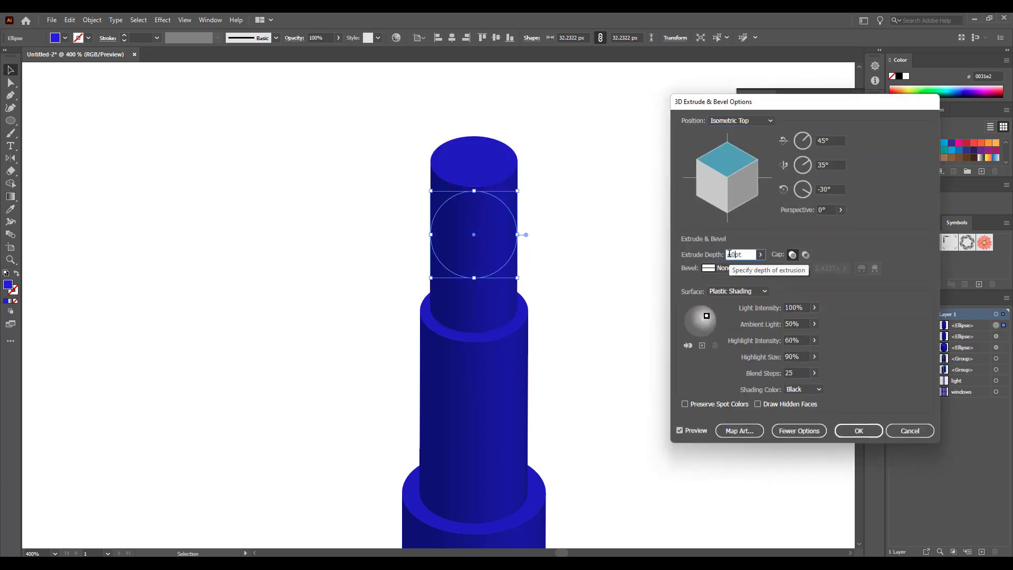
type("30")
key("Tab")
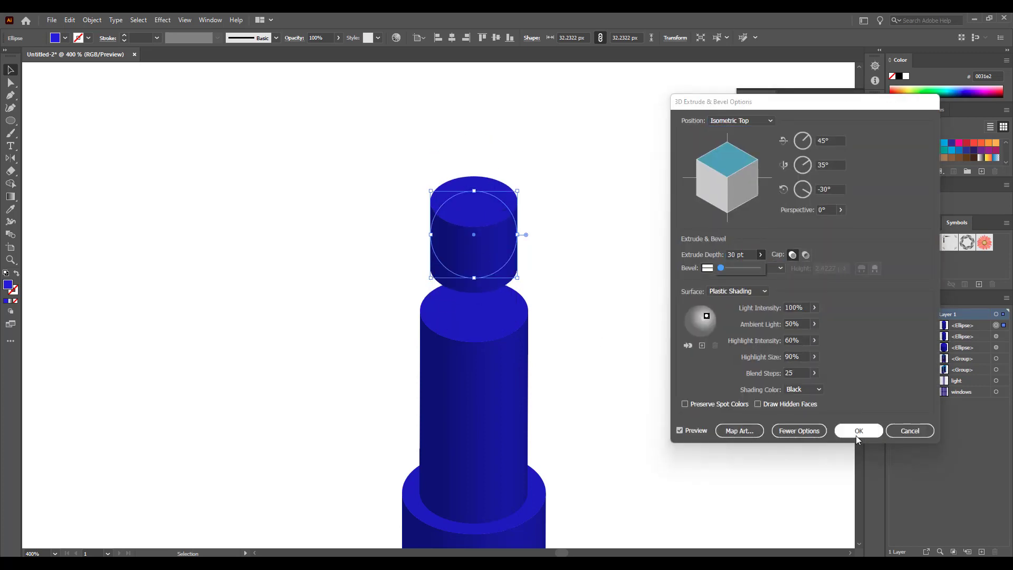
left_click(858, 430)
mouse_move(476, 232)
left_mouse_down()
mouse_move(477, 309)
mouse_move(487, 234)
left_mouse_up()
Step: Duplicate the third cylinder as a fourth tier about 24 px wide and reduce its extrude depth
left_click_drag(518, 281, 496, 259)
left_click_drag(474, 238, 483, 259)
left_click(788, 154)
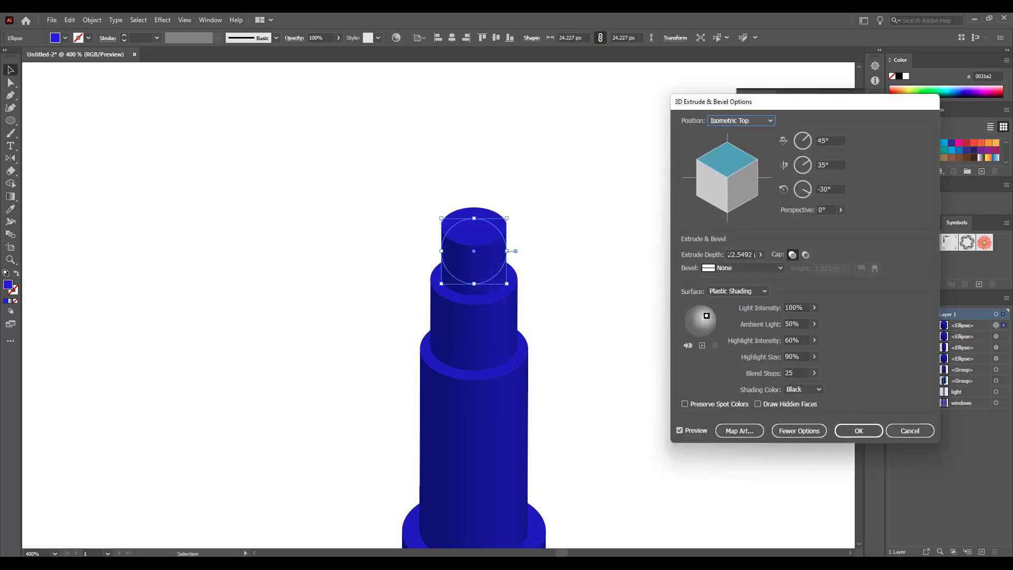
double_click(739, 254)
type("11")
left_click(859, 431)
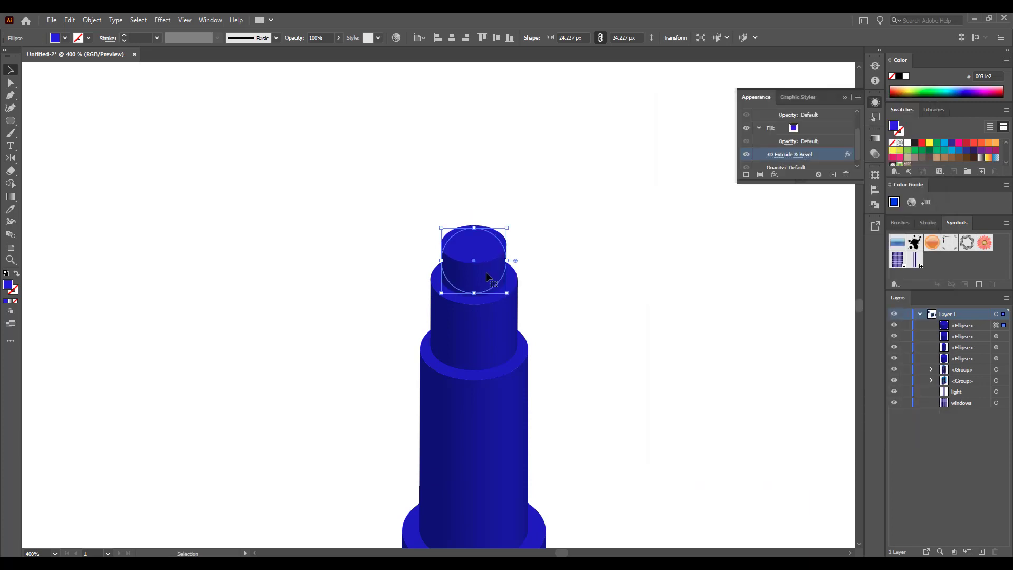
Step: Stack a smaller fifth cylinder, about 18 px wide, on top of the fourth tier
left_click_drag(486, 273, 499, 252)
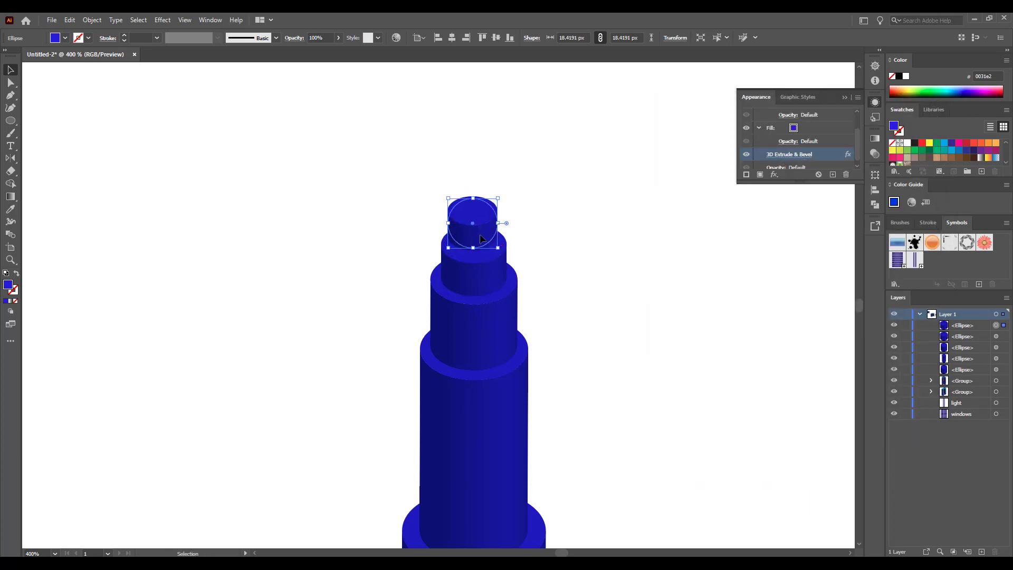
left_click(561, 233)
scroll(561, 238, "up", 3)
Step: Draw a rectangle about 7 by 5 px above the top tier and apply 3D Extrude & Bevel in the Isometric Top position
key("m")
left_click_drag(459, 244, 480, 259)
left_click(162, 19)
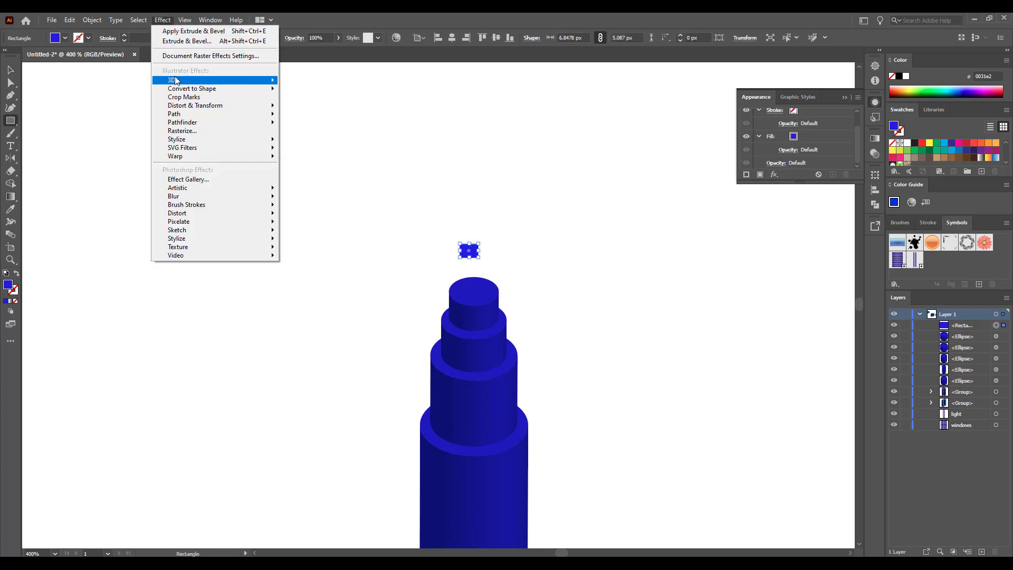
mouse_move(176, 80)
left_click(306, 80)
left_click(741, 120)
left_click(736, 314)
Step: Set the small block's extrude depth to 12 pt and seat it on the top cylinder
double_click(732, 254)
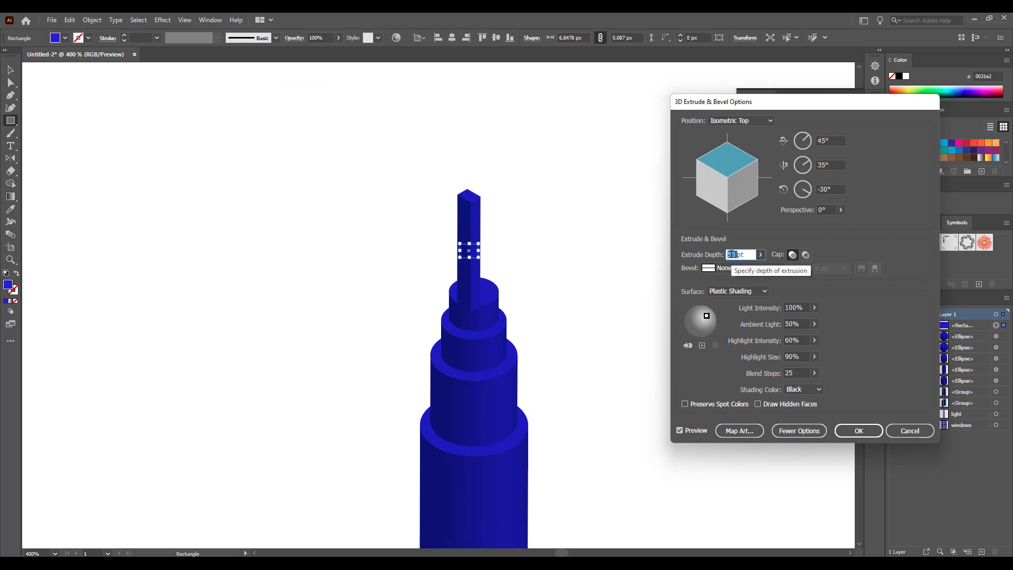
type("10")
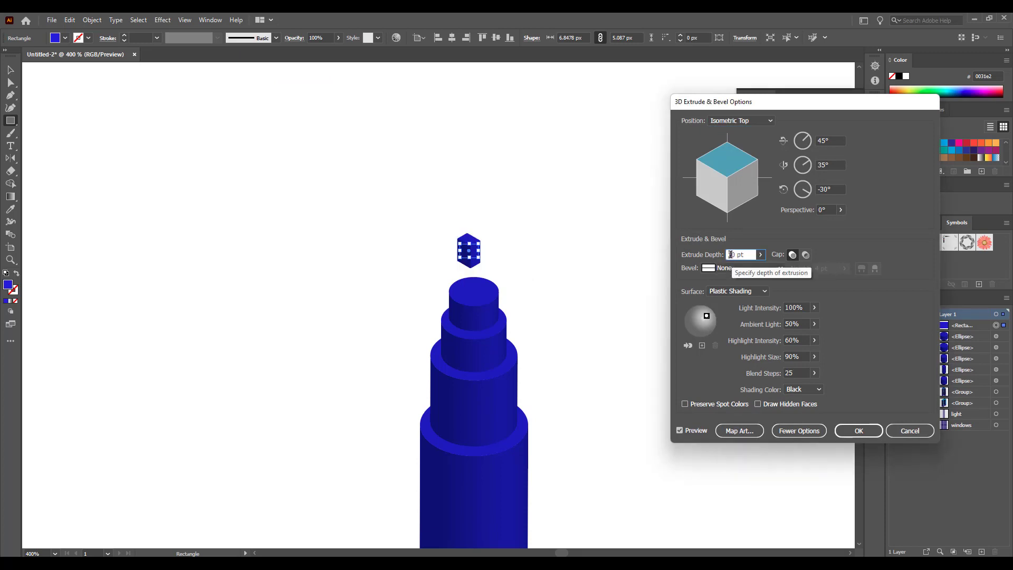
double_click(730, 254)
type("12")
key("Return")
left_click(12, 70)
scroll(442, 292, "up", 3)
scroll(441, 296, "down", 2)
left_click_drag(420, 339, 413, 384)
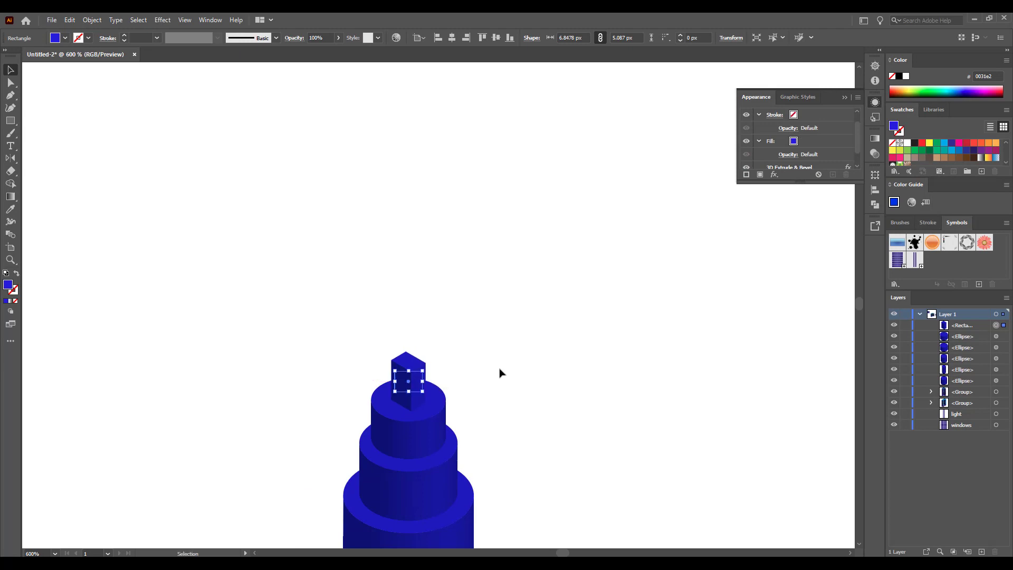
left_click(501, 355)
Step: Open Map Art for the second cylinder tier and assign the windows symbol to its side wall, surface 3 of 3
scroll(501, 355, "down", 3)
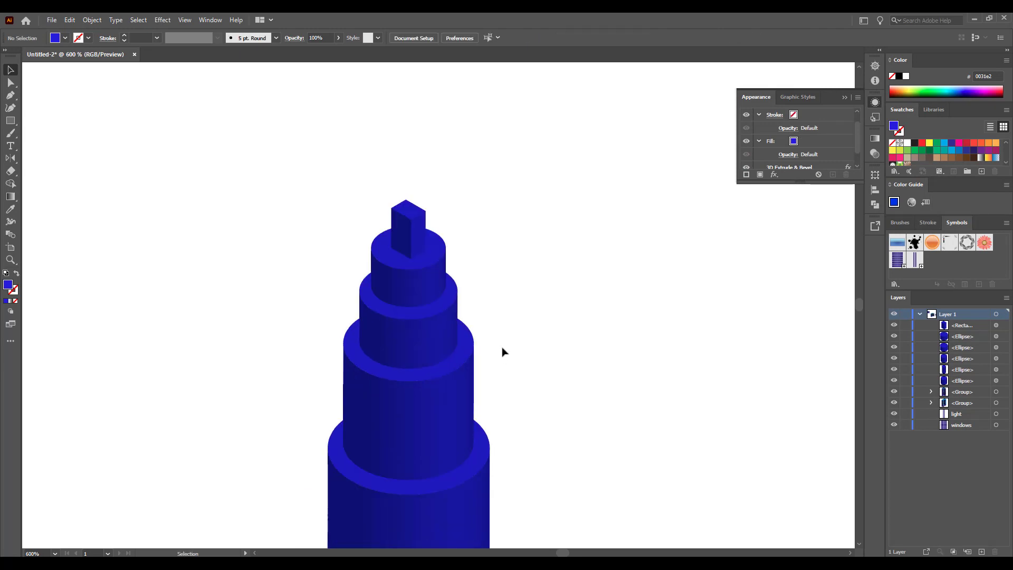
scroll(502, 348, "down", 2)
scroll(501, 346, "down", 1)
left_click(465, 302)
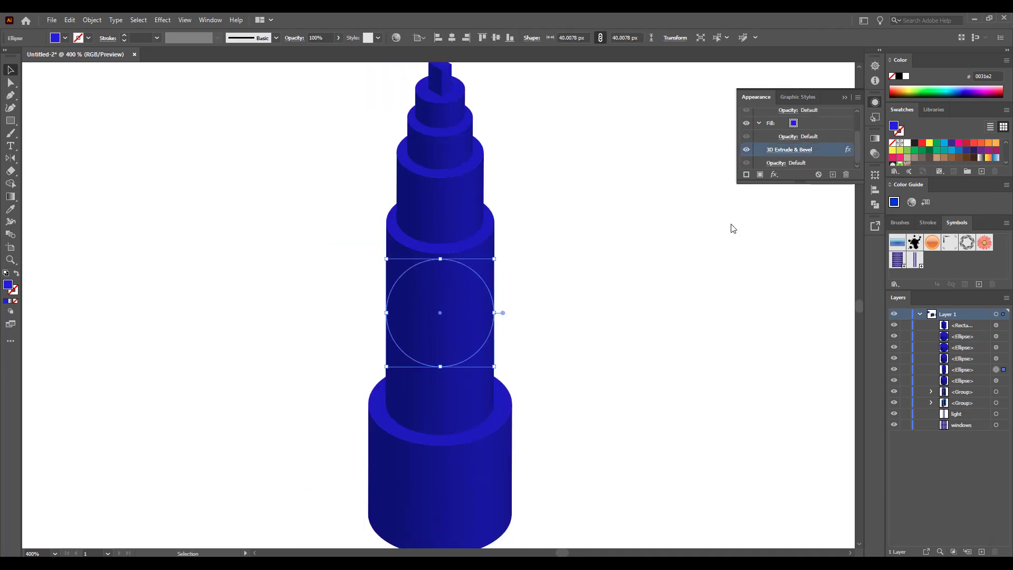
left_click(788, 149)
left_click(739, 430)
left_click(908, 120)
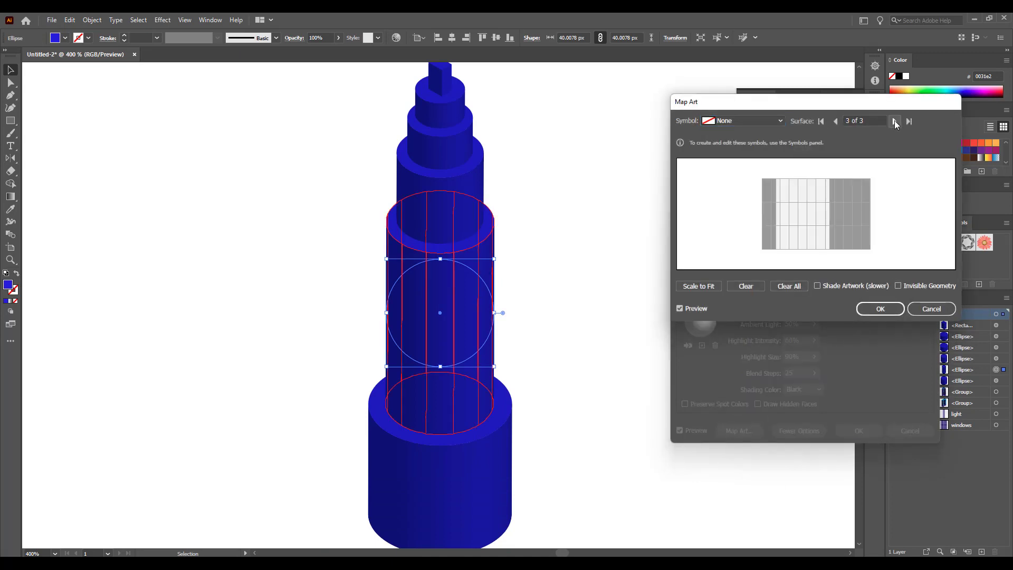
left_click(751, 124)
left_click(734, 219)
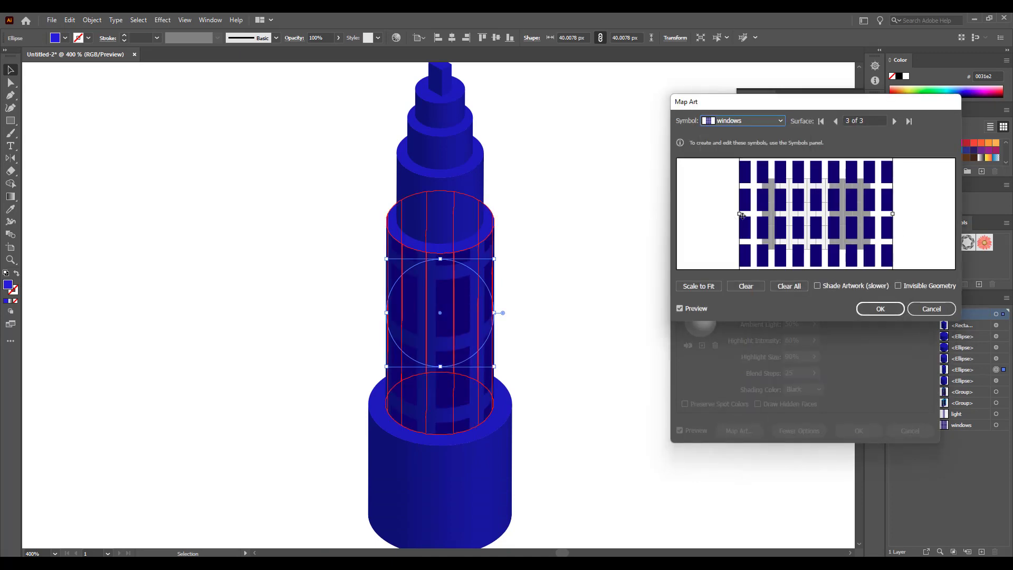
Step: Scale the windows artwork to fit the surface, narrow it to the visible part of the wall, and apply the mapping
left_click_drag(809, 97, 724, 167)
key("alt+f")
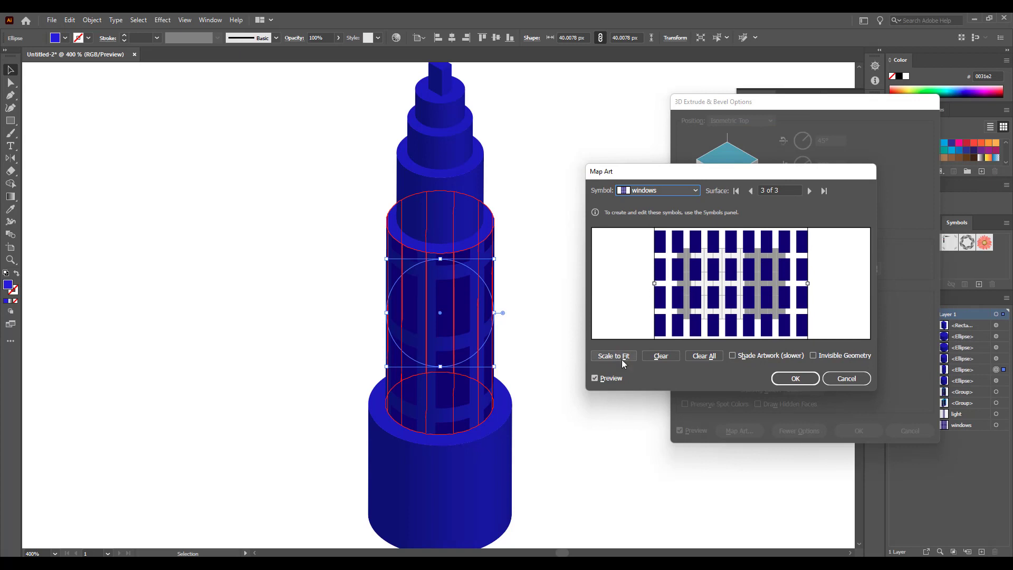
left_click_drag(781, 277, 745, 289)
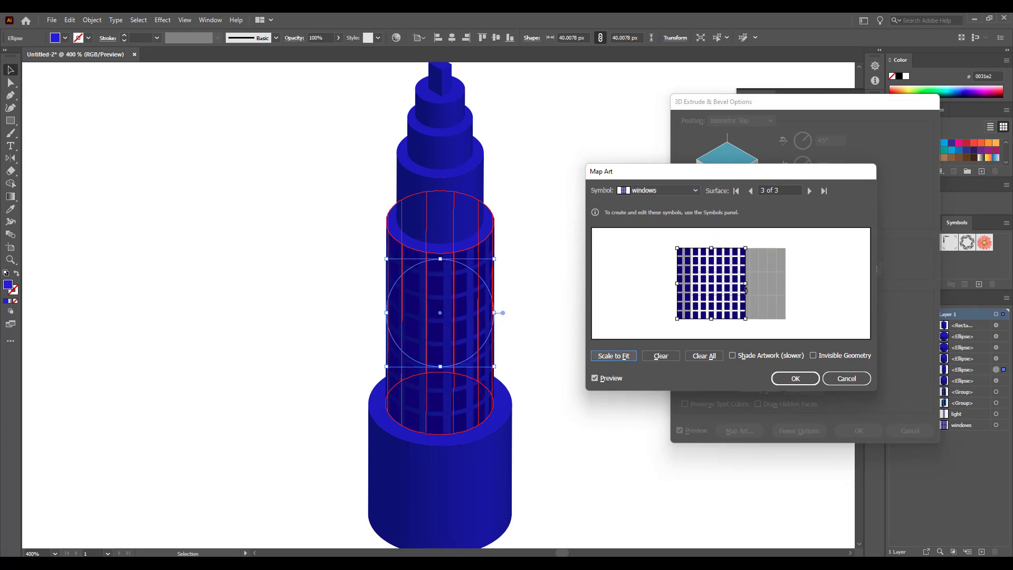
left_click_drag(677, 283, 732, 280)
left_click(794, 378)
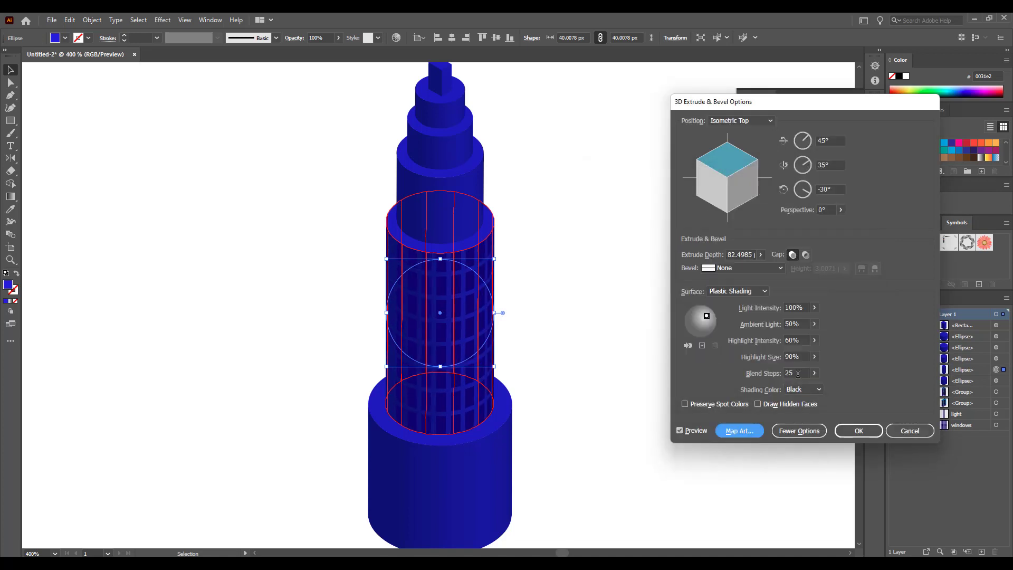
left_click(855, 429)
left_click(679, 381)
Step: Expand the appearance of the wide base cylinder
scroll(679, 381, "down", 2)
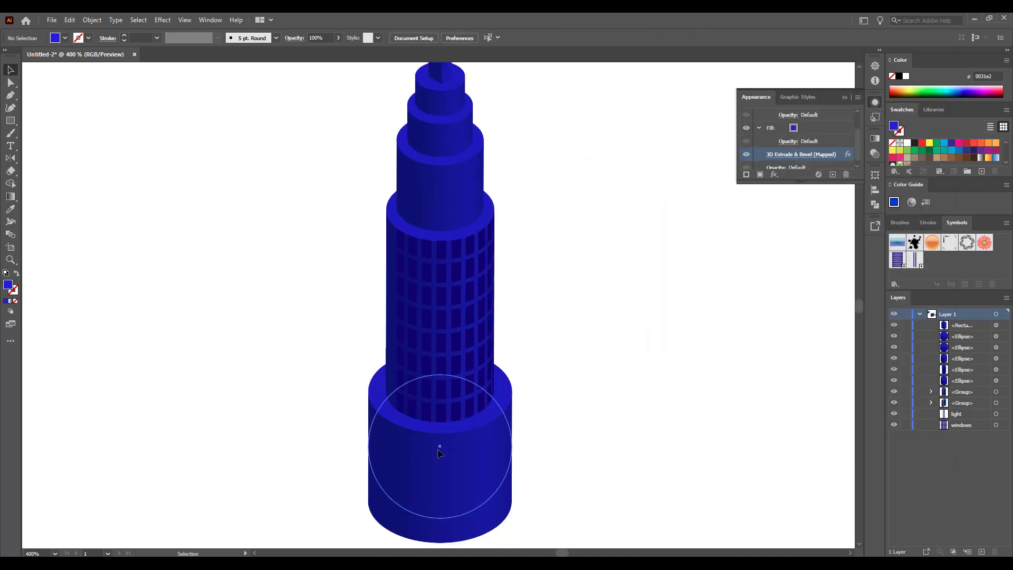
left_click(436, 446)
left_click(92, 20)
left_click(112, 160)
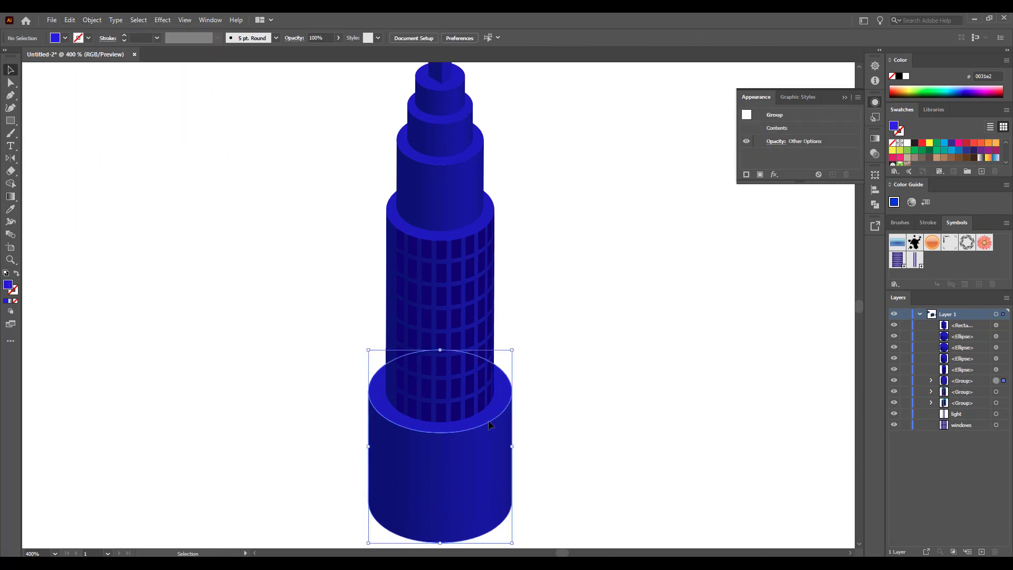
Step: Give the base cylinder's top ellipse a light-blue 1 pt stroke and return to the full drawing
double_click(486, 421)
left_click(485, 414)
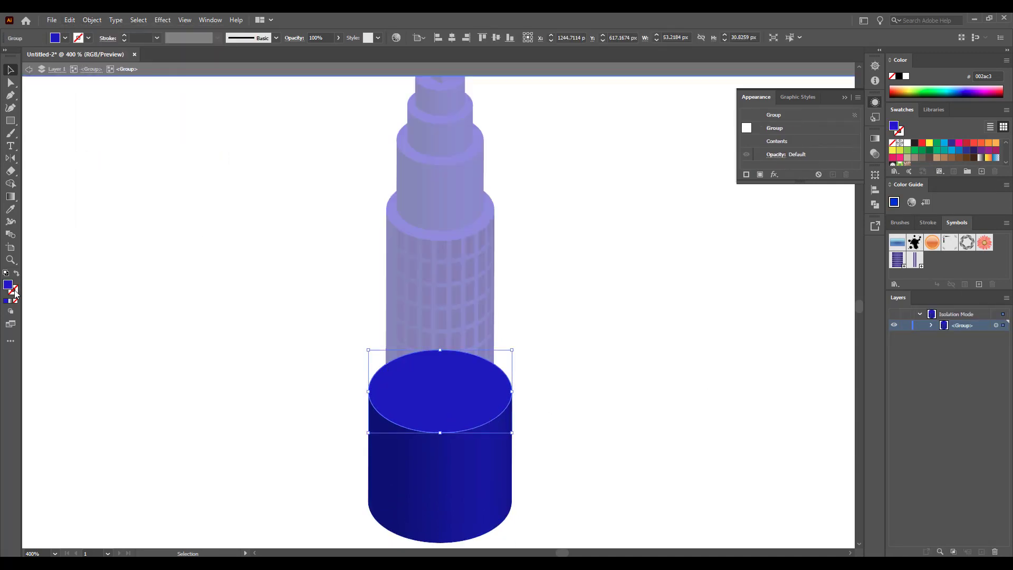
double_click(15, 292)
left_click(657, 399)
left_click(640, 343)
left_click(754, 341)
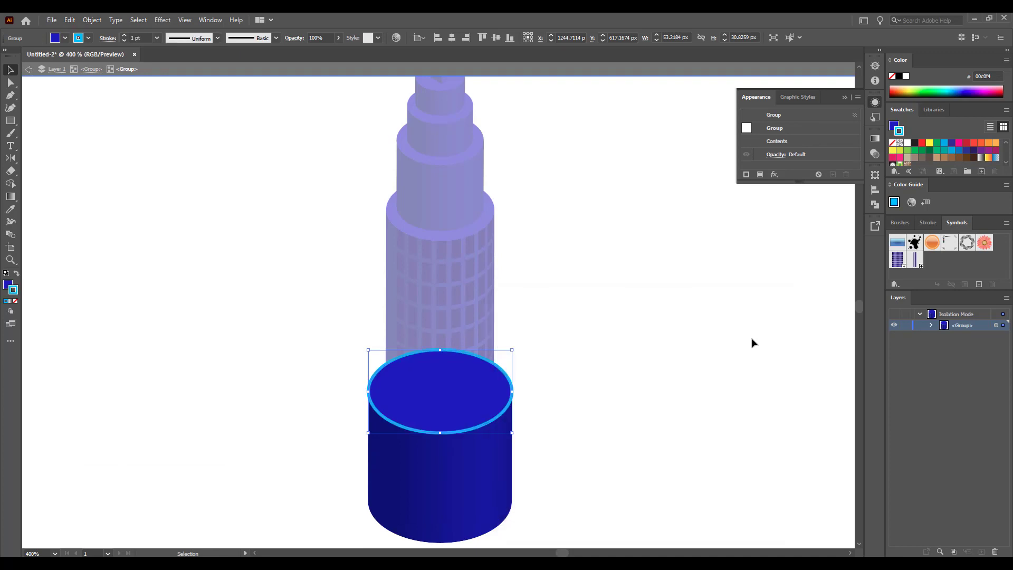
double_click(261, 257)
Step: Expand the appearance of the window-mapped second tier and deselect it
scroll(355, 361, "up", 1)
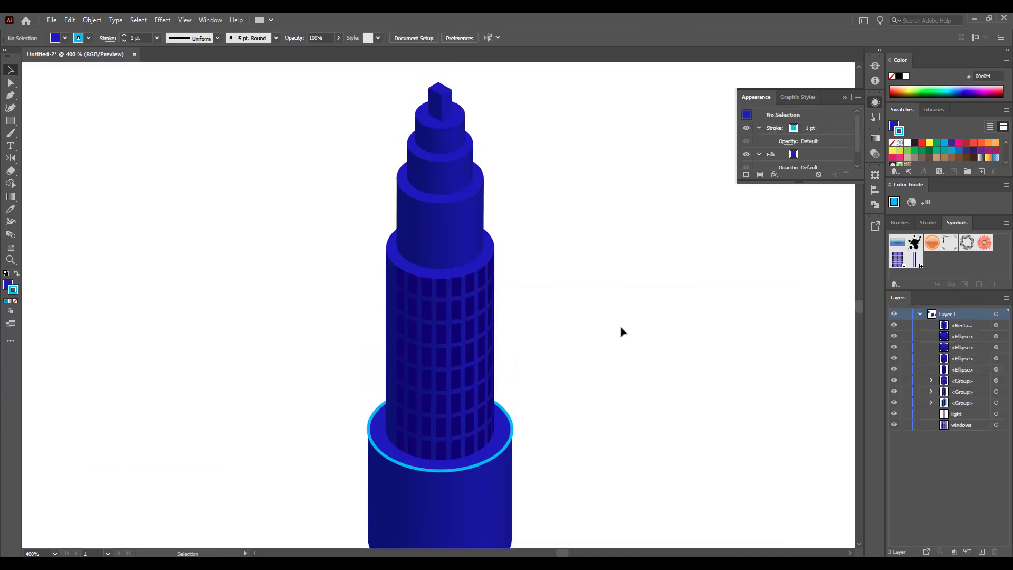
left_click(475, 338)
left_click(91, 20)
left_click(128, 159)
left_click(285, 251)
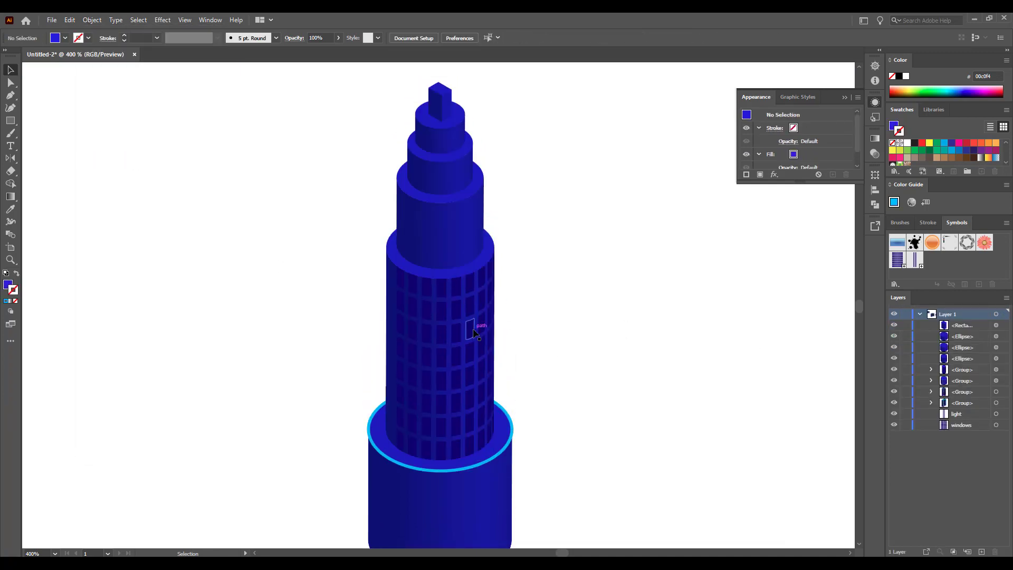
Step: Select six scattered windows on the second tier and fill them with the light blue of the base ring, without a stroke
key("a")
left_click(470, 307)
left_click(457, 333, "shift")
left_click(442, 357, "shift")
left_click(427, 381, "shift")
left_click(470, 401, "shift")
left_click(412, 423, "shift")
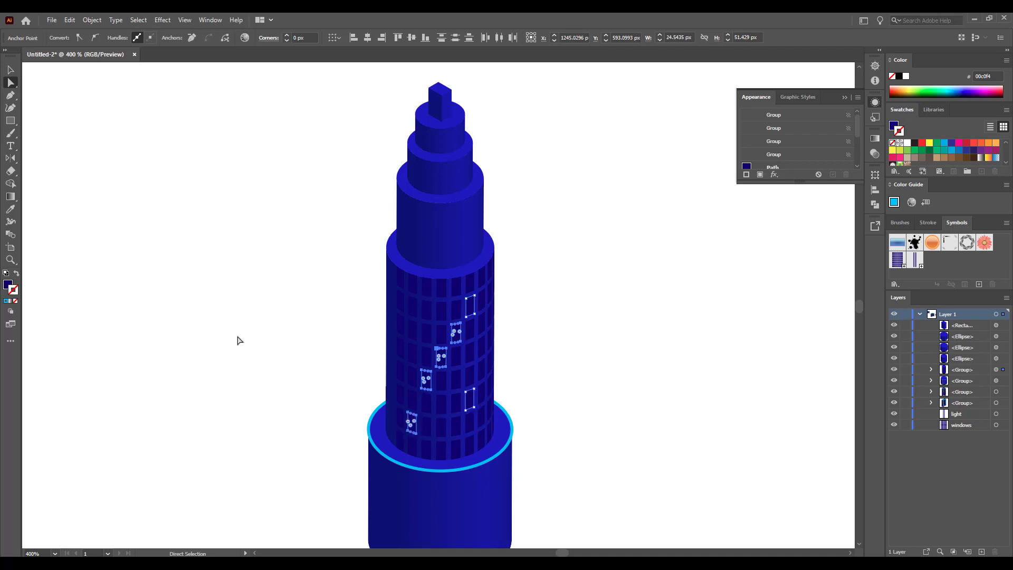
key("i")
left_click(415, 467)
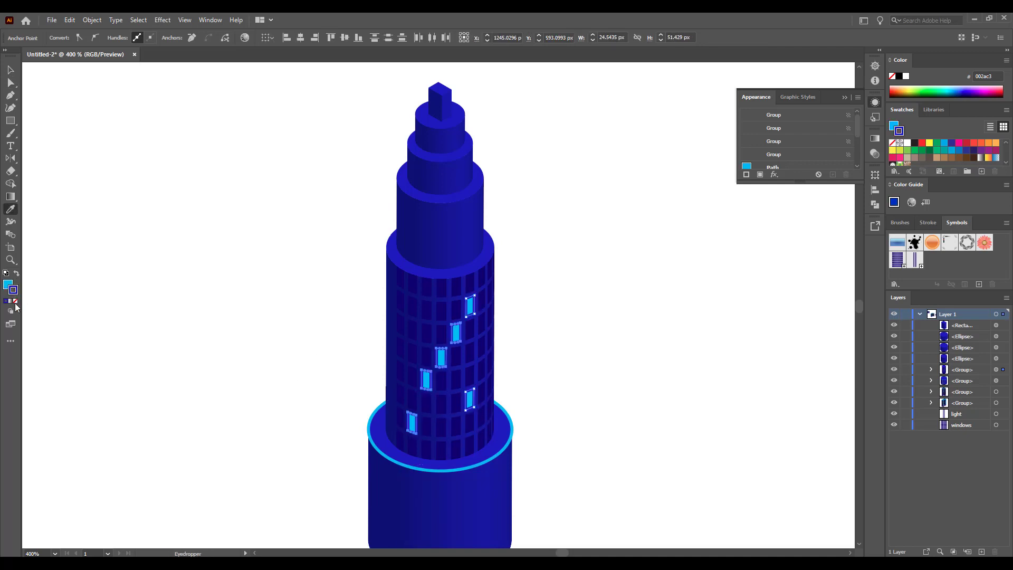
key("v")
left_click(215, 283)
Step: Enlarge the finished round tower and place it next to the two other buildings
scroll(215, 286, "down", 1)
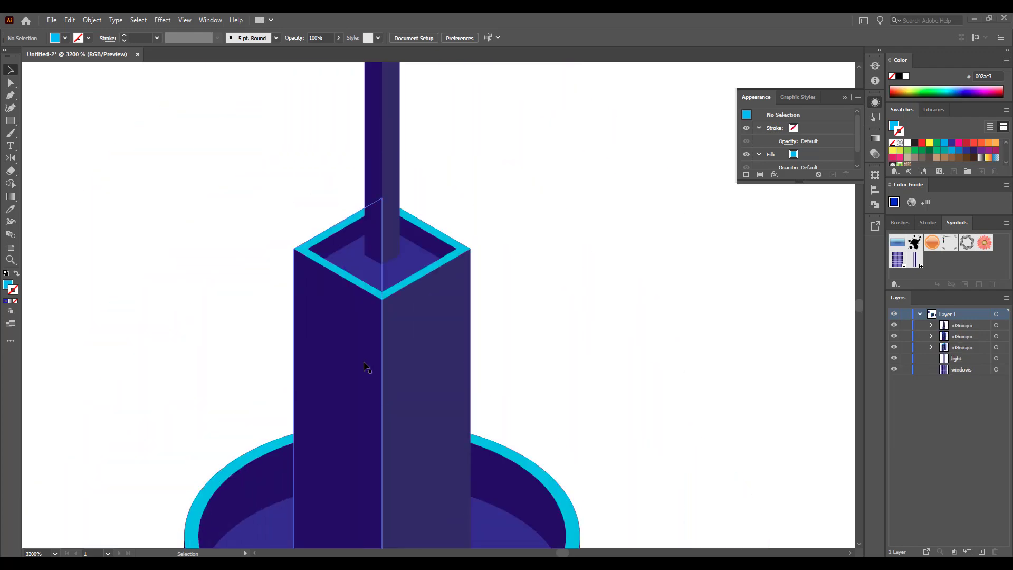
scroll(367, 368, "down", 10)
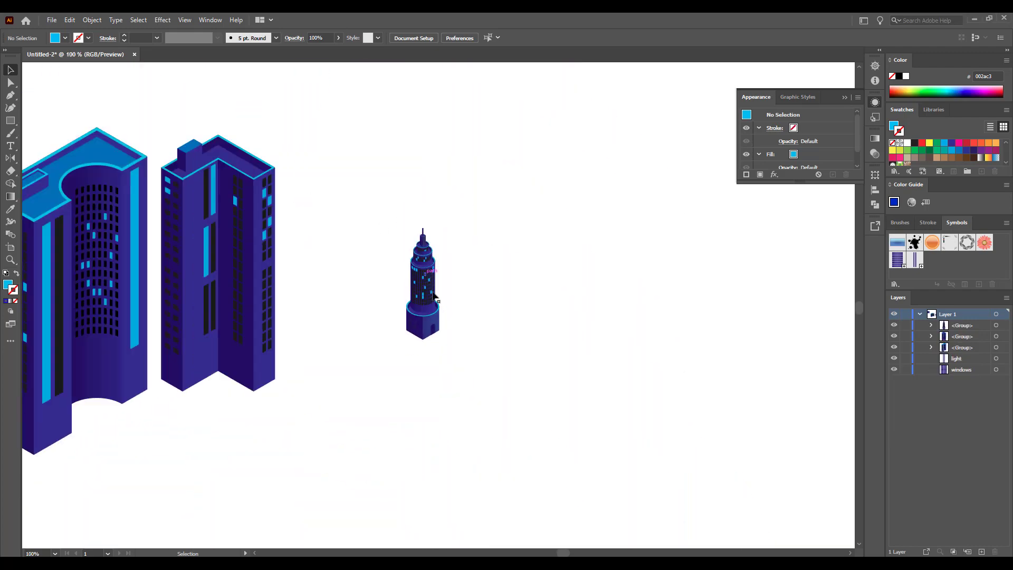
left_click(434, 295)
left_click_drag(439, 338, 473, 401)
left_click_drag(420, 374, 335, 349)
left_click_drag(353, 383, 378, 425)
left_click_drag(348, 380, 349, 353)
left_click(562, 363)
scroll(563, 363, "down", 1)
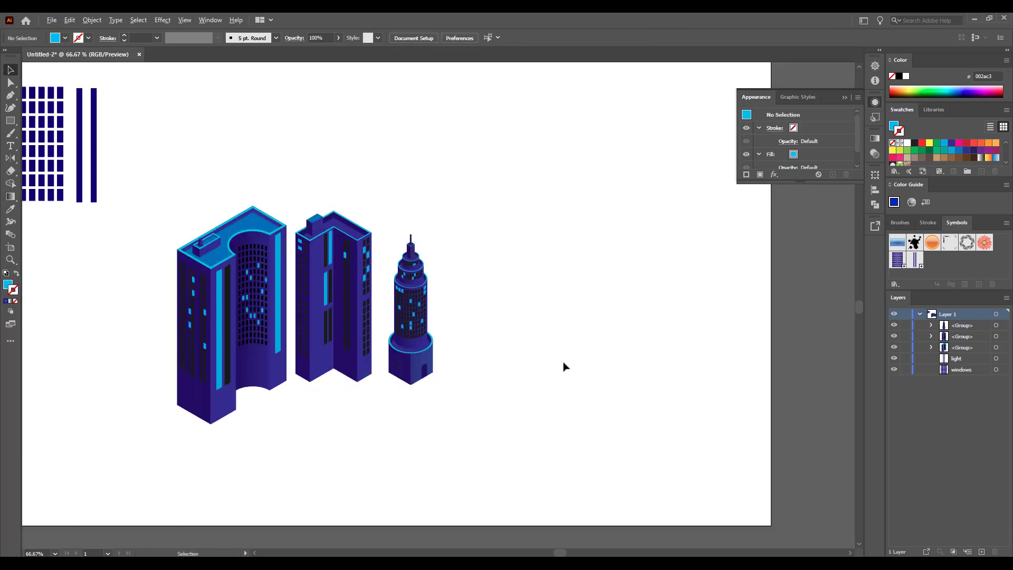
Step: Draw a cyan square about 59 px wide above the buildings
scroll(348, 286, "up", 1, "alt")
scroll(348, 286, "up", 3)
left_click(10, 121)
left_click_drag(301, 136, 340, 175)
key("v")
scroll(303, 153, "up", 1, "alt")
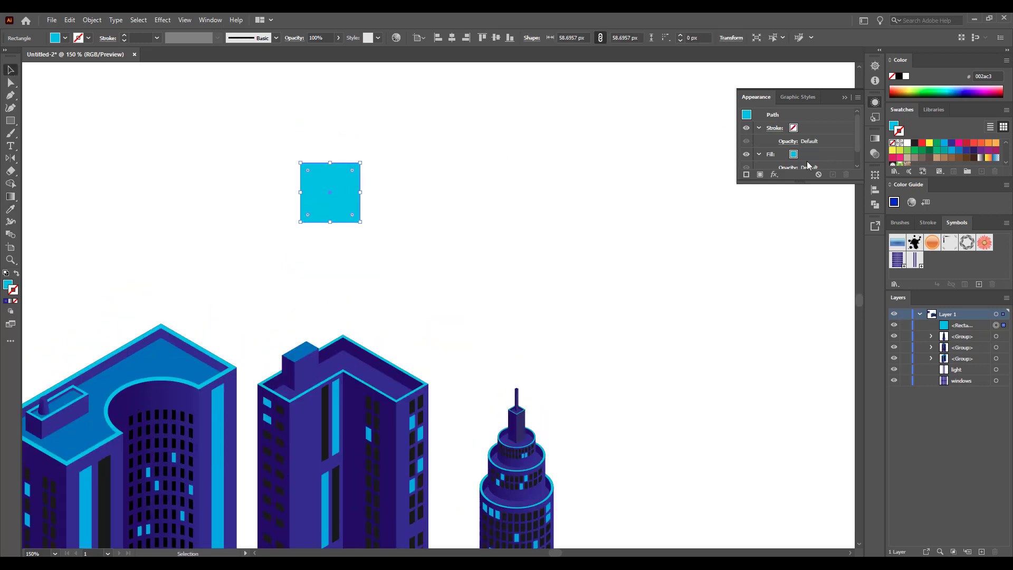
left_click(410, 182)
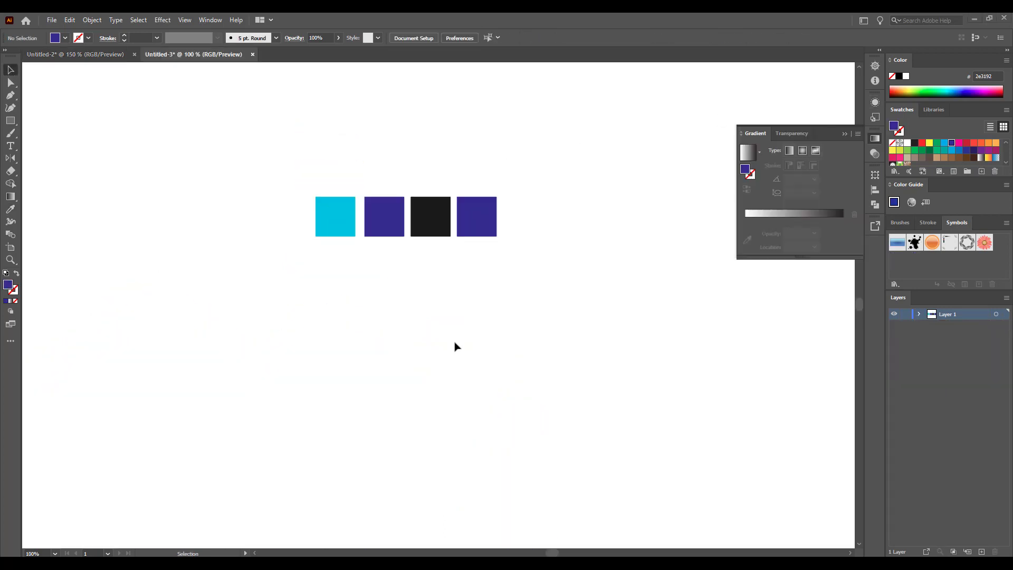
Step: Check the fill hex codes of the cyan, indigo, black and last indigo palette squares one by one
double_click(330, 210)
double_click(7, 285)
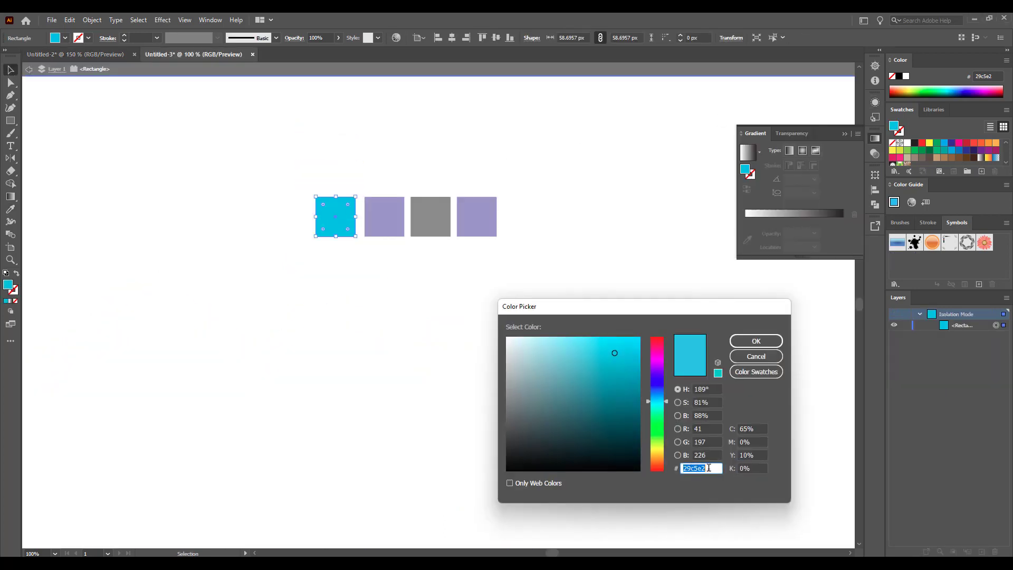
left_click(756, 343)
double_click(392, 232)
left_click(385, 221)
double_click(9, 286)
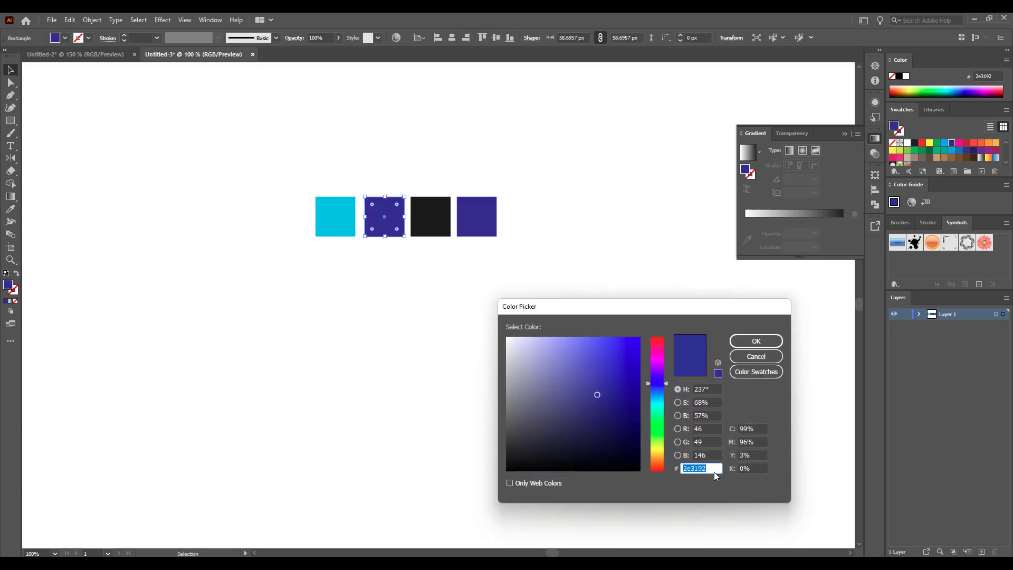
left_click(756, 342)
left_click(431, 224)
double_click(8, 287)
left_click(756, 341)
left_click(479, 227)
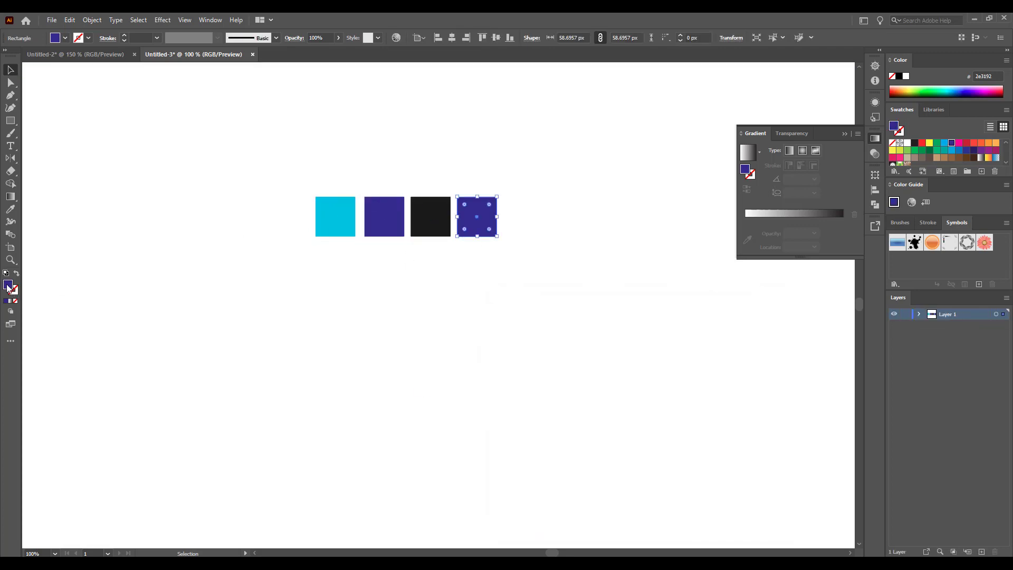
double_click(8, 288)
left_click(740, 342)
left_click(538, 296)
Step: Cut the four palette squares, paste them into the Untitled-2 document and position them above the buildings
left_click_drag(248, 136, 610, 322)
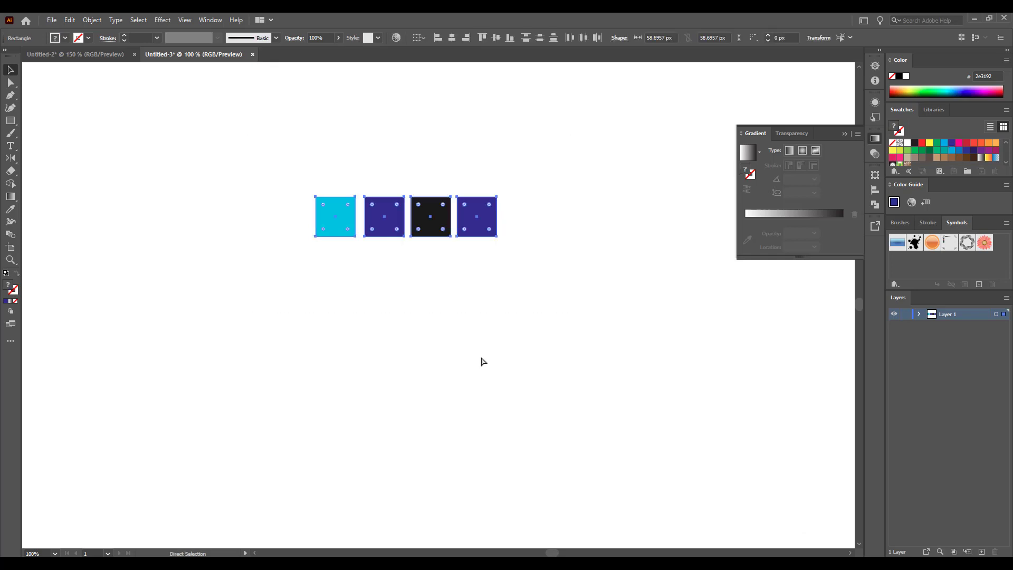
key("ctrl+x")
left_click(77, 54)
key("ctrl+v")
left_click_drag(432, 293, 299, 150)
left_click(422, 268)
scroll(422, 268, "down", 2)
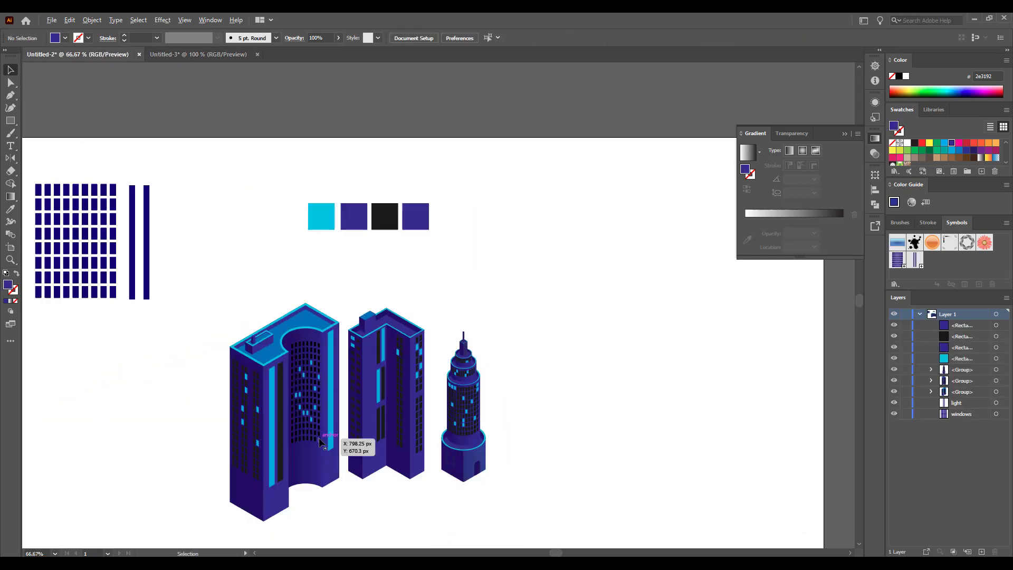
scroll(319, 442, "up", 1)
scroll(320, 442, "down", 1)
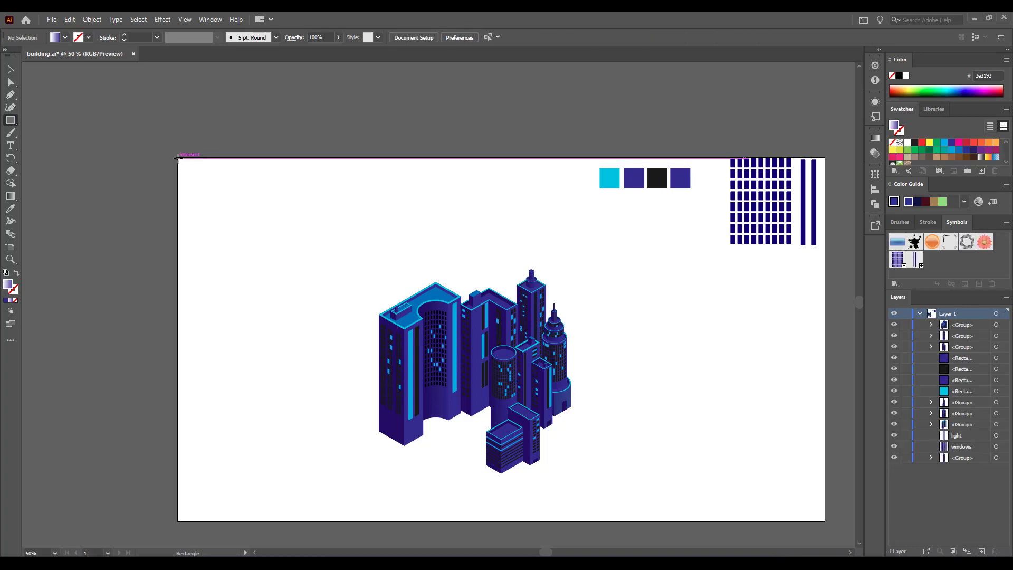
Step: Draw a full-height gradient rectangle over the artboard's left two thirds and move it below all other objects in the layer
left_click_drag(178, 157, 596, 521)
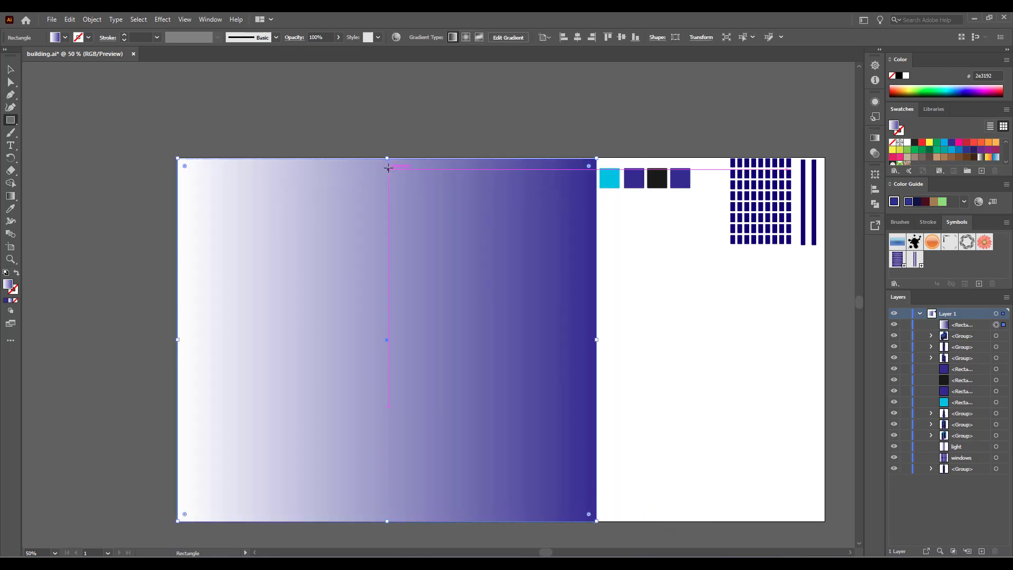
left_click_drag(387, 158, 388, 158)
left_click(970, 328)
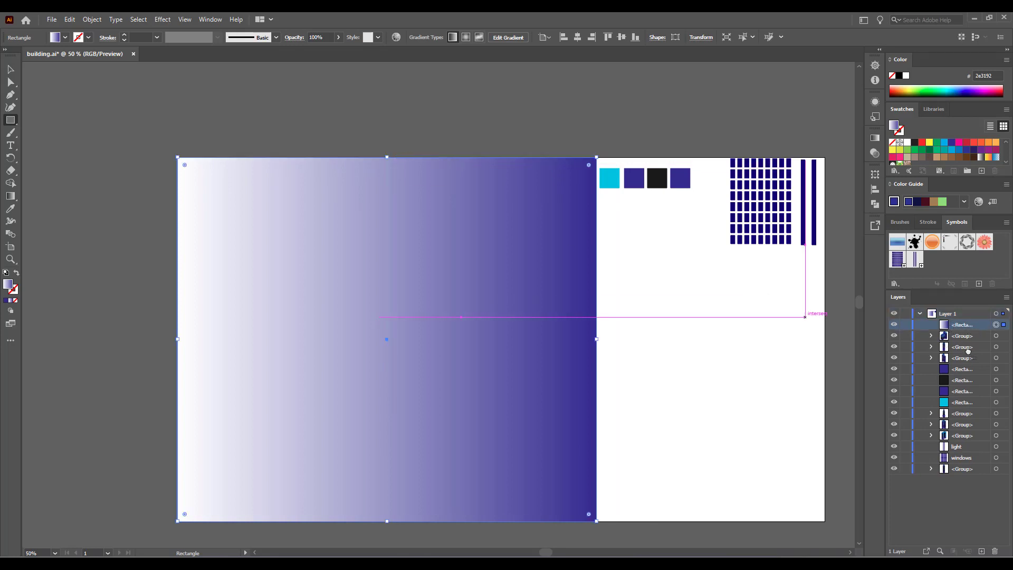
left_click_drag(968, 351, 960, 476)
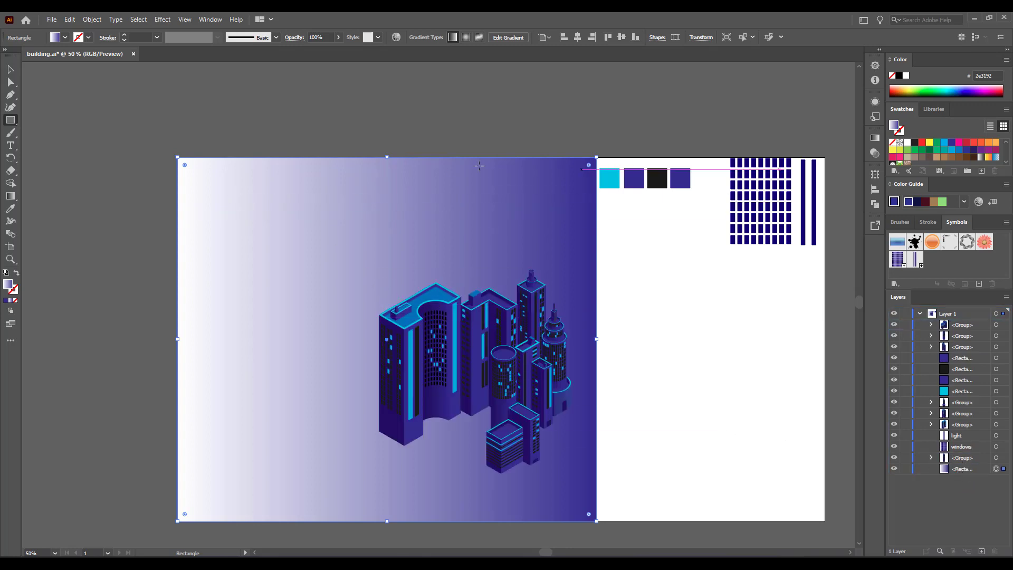
Step: Set the background gradient's white starting stop to the indigo of the last palette square
left_click(874, 137)
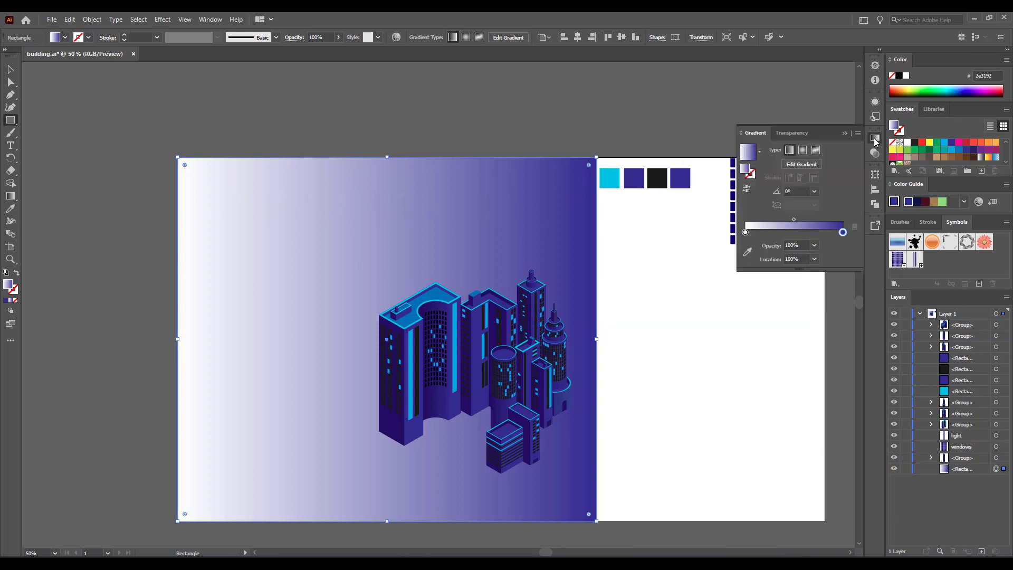
left_click(747, 252)
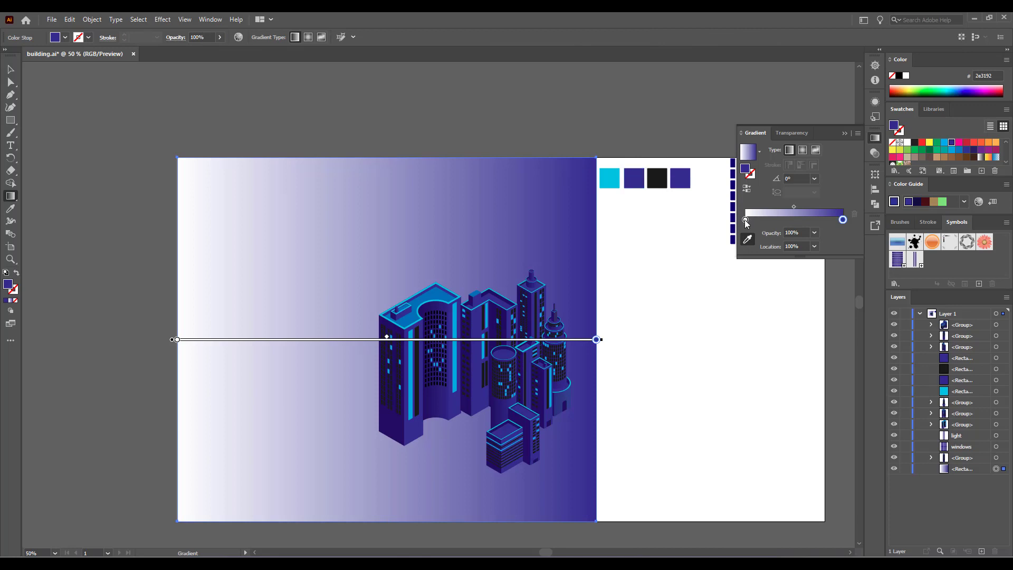
left_click(745, 219)
left_click(689, 182)
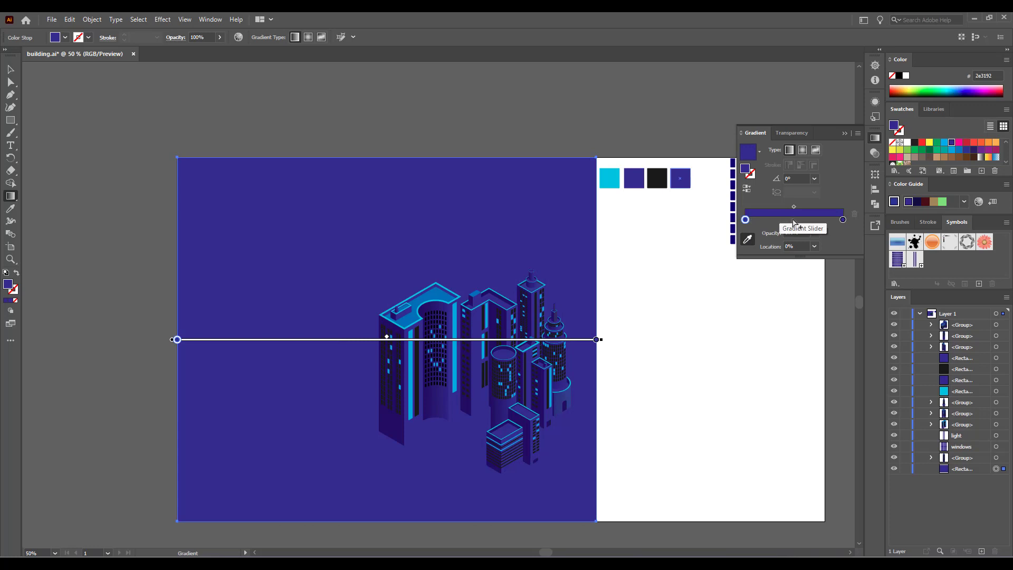
Step: Add a middle stop at about 47% to the background gradient and try the deep blue 0c0087 on it
left_click(791, 219)
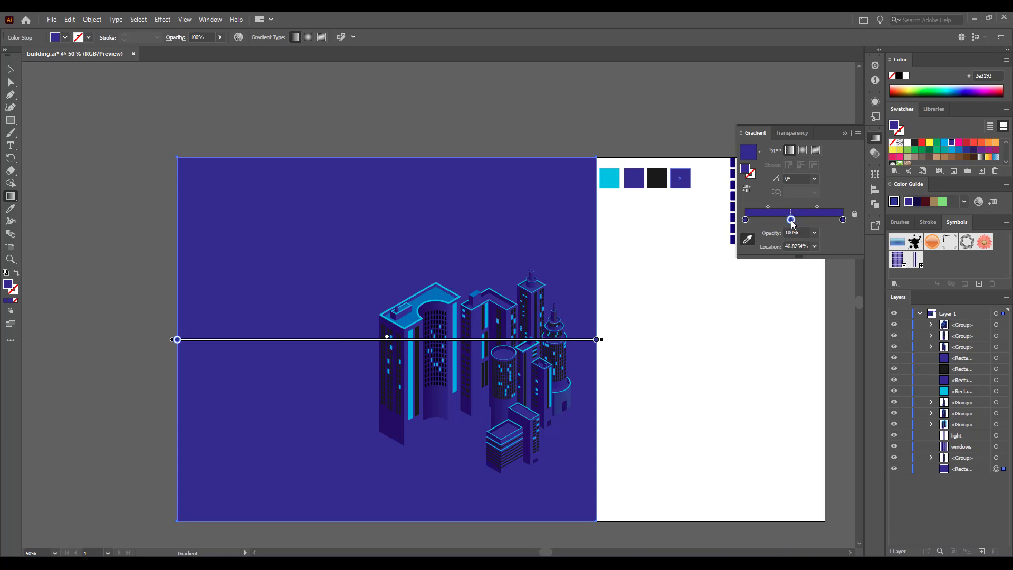
double_click(791, 219)
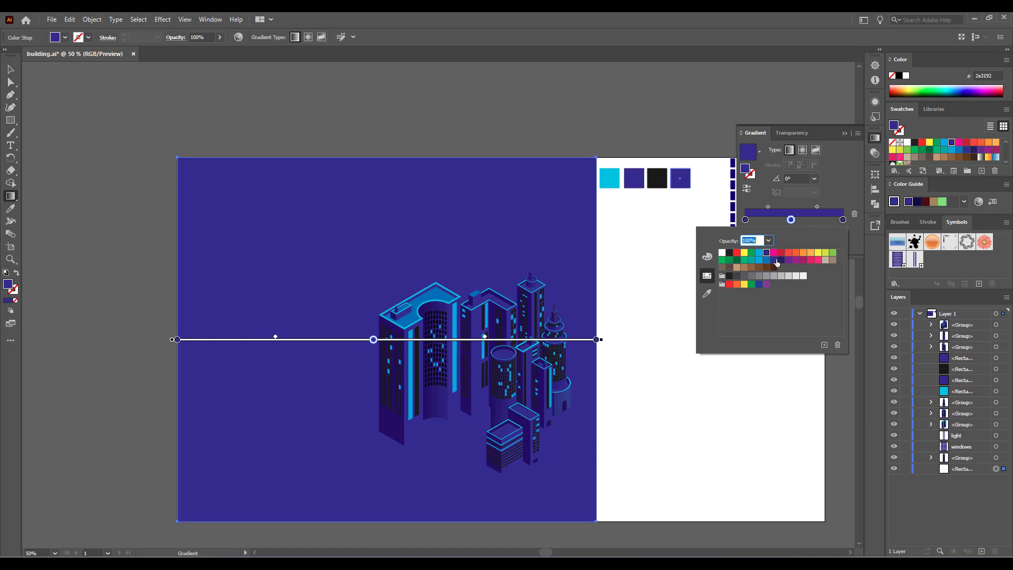
left_click(774, 259)
left_click(707, 258)
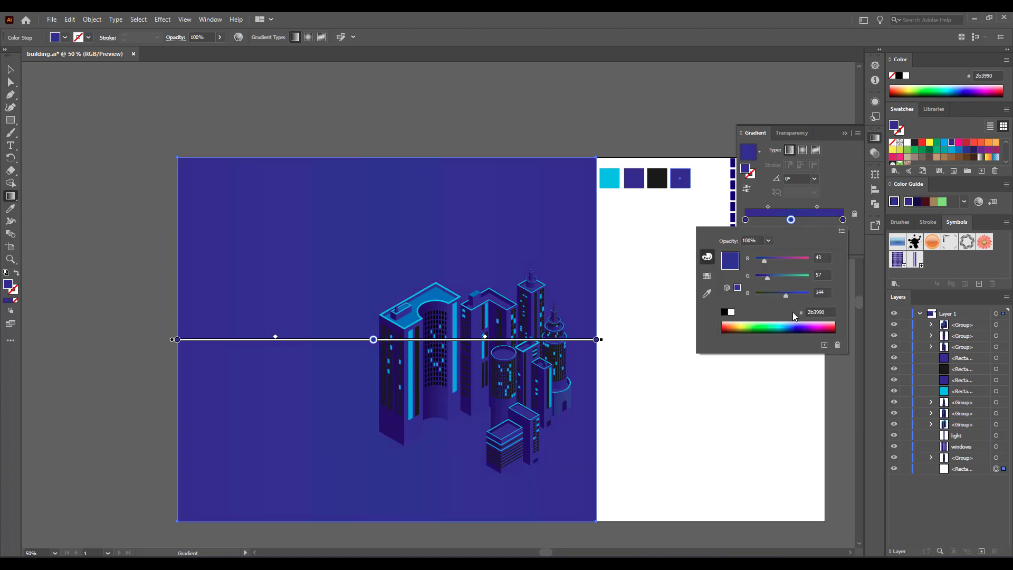
left_click(802, 324)
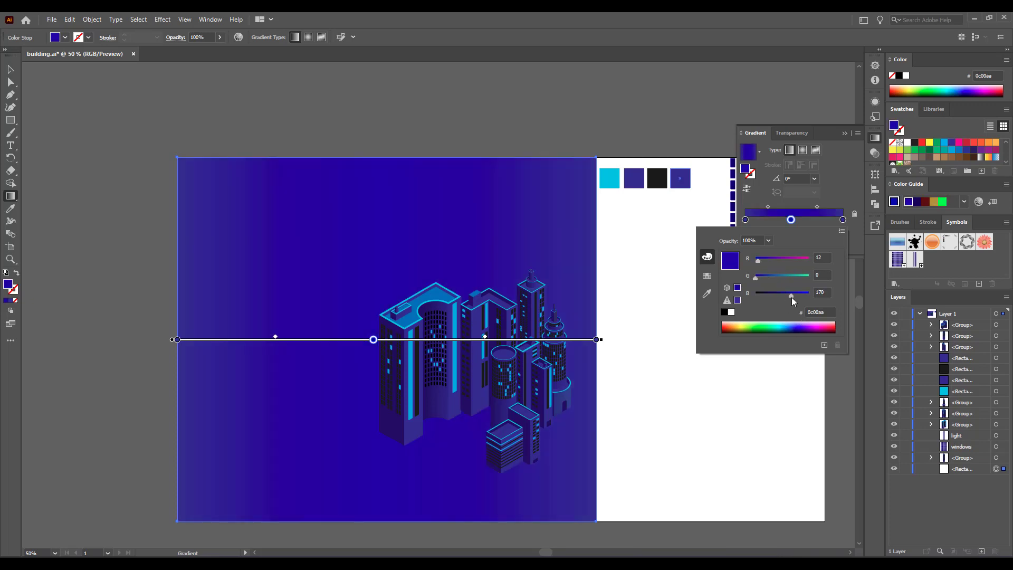
left_click_drag(790, 296, 785, 295)
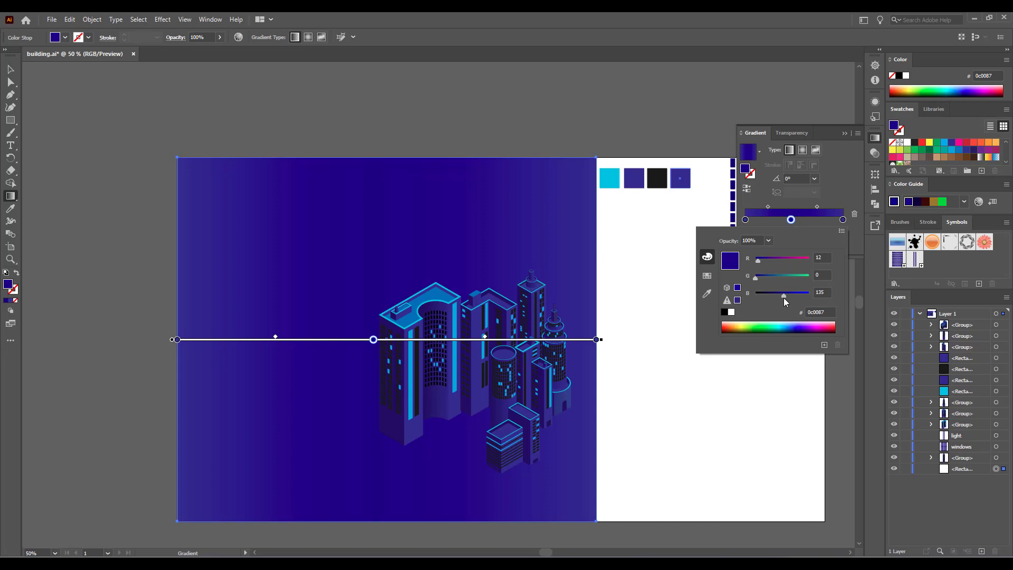
Step: Recolour the background gradient's middle stop to the bright violet 780aff
left_click(804, 325)
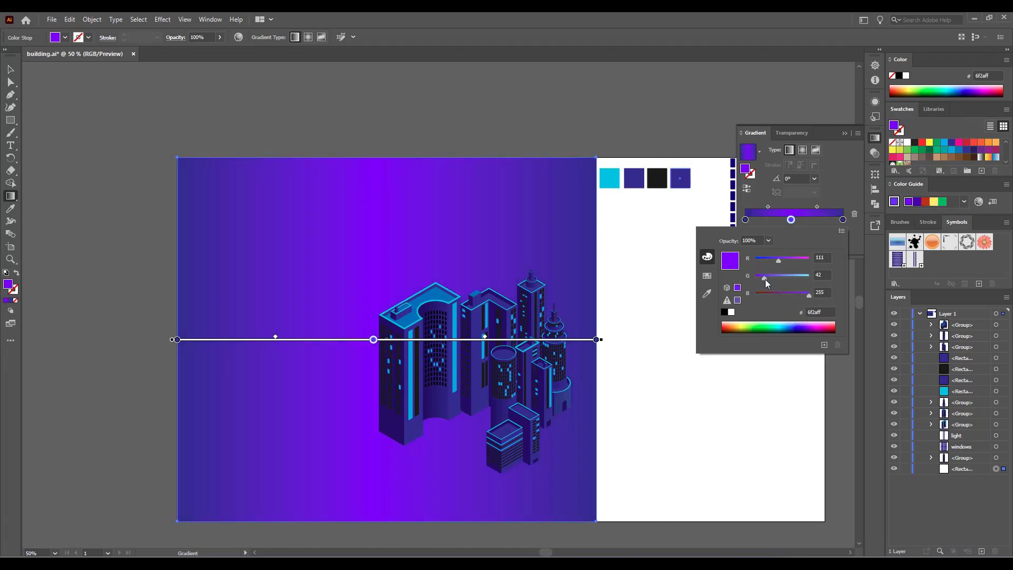
left_click_drag(764, 282, 757, 282)
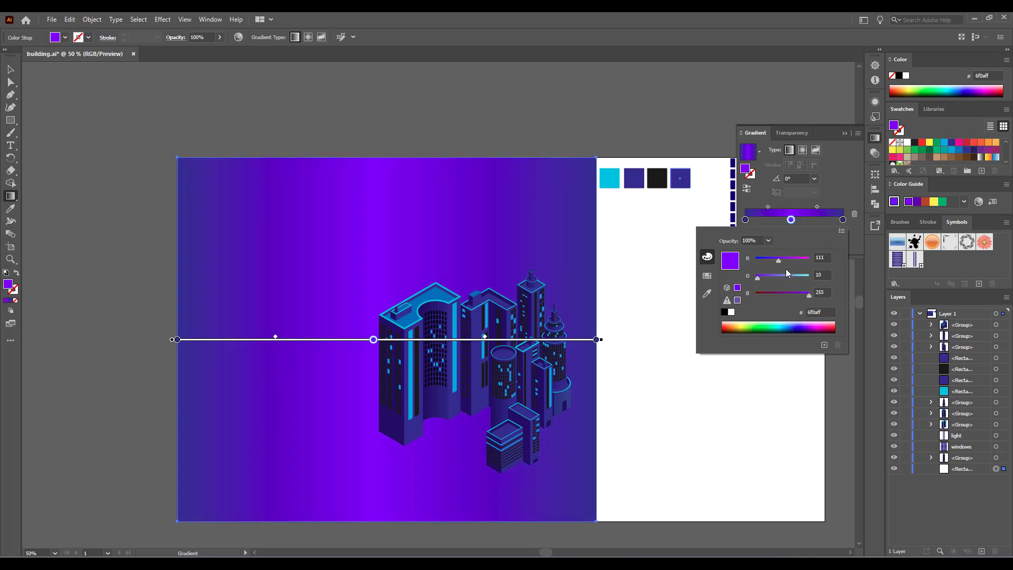
left_click_drag(779, 266, 772, 266)
left_click(848, 175)
left_click(844, 134)
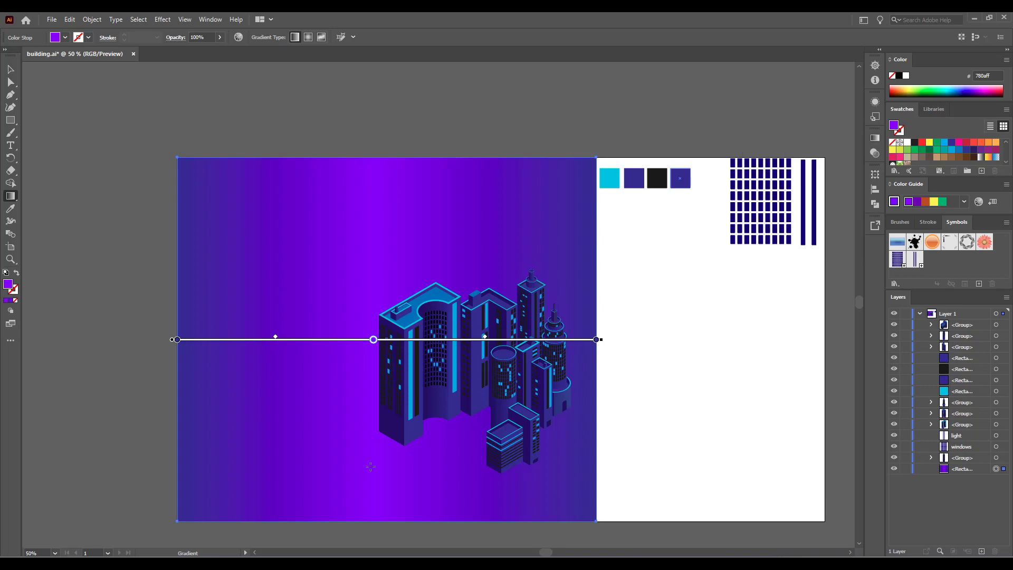
Step: Try a radial gradient on the background rectangle, stretched to an aspect ratio of about 108%
left_click(12, 70)
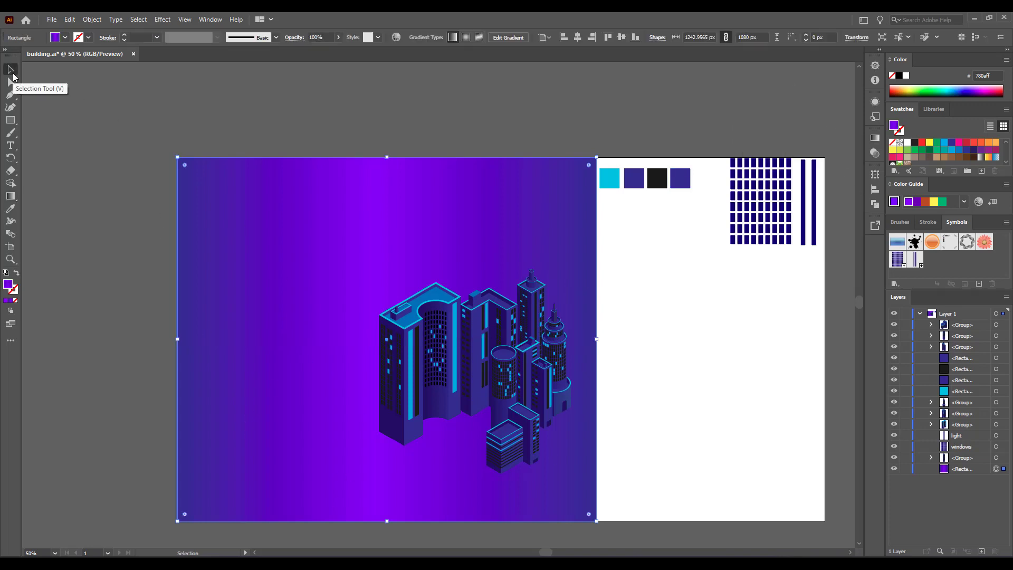
left_click(11, 196)
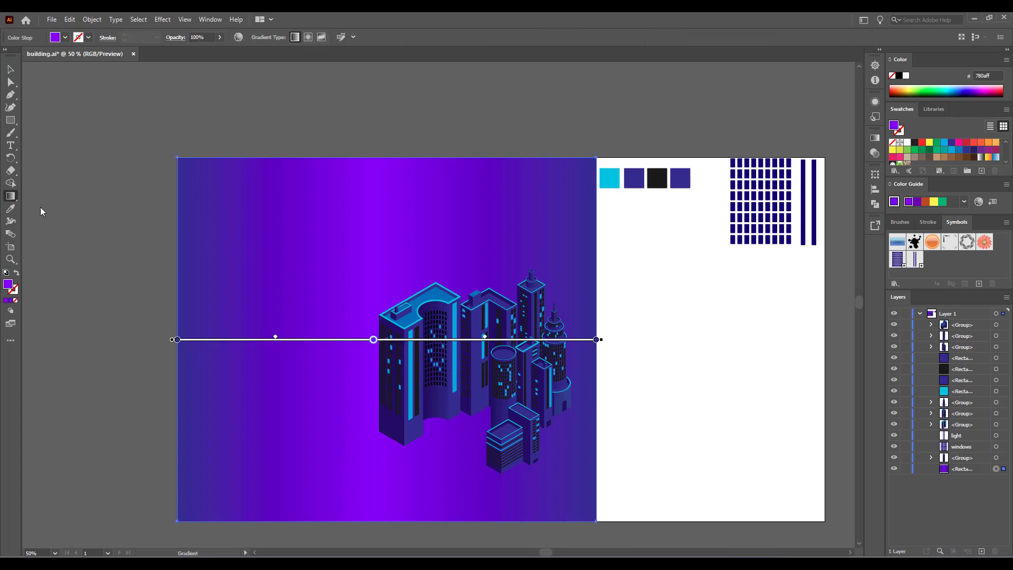
left_click(875, 138)
left_click(802, 151)
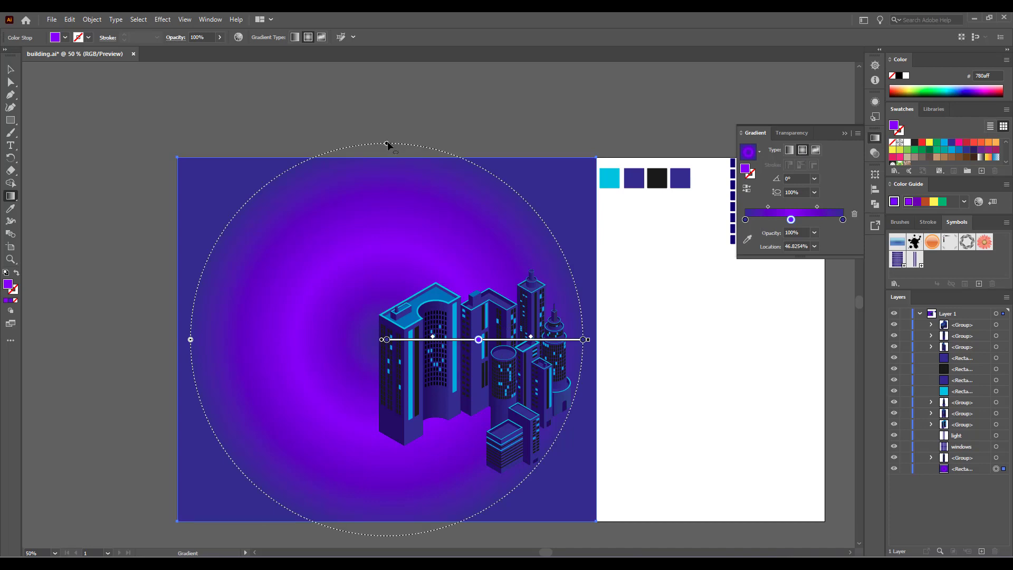
left_click_drag(386, 144, 431, 128)
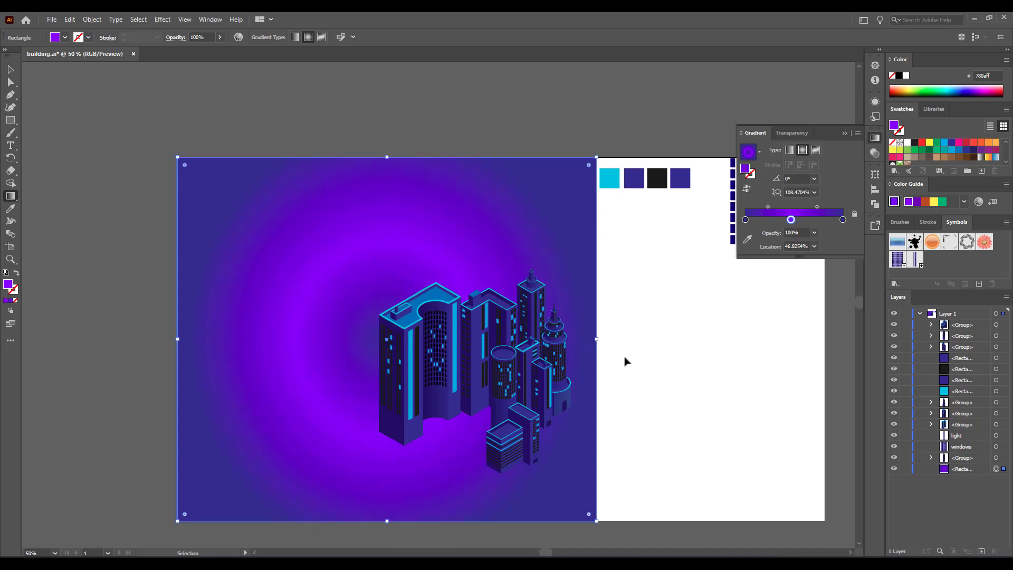
Step: Undo the aspect ratio change and the switch to a radial gradient on the background rectangle
key("ctrl+z")
key("ctrl+z")
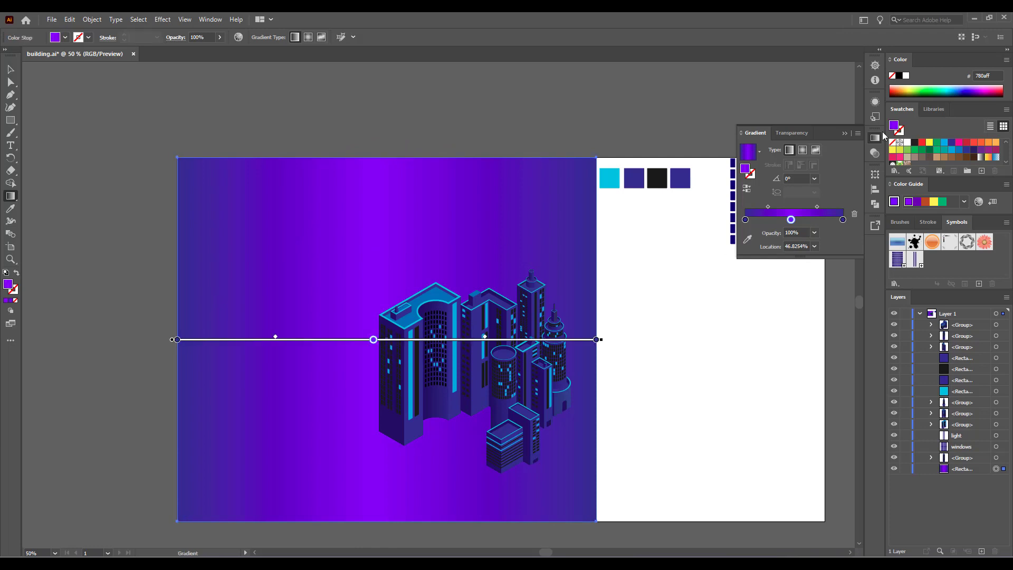
left_click(845, 133)
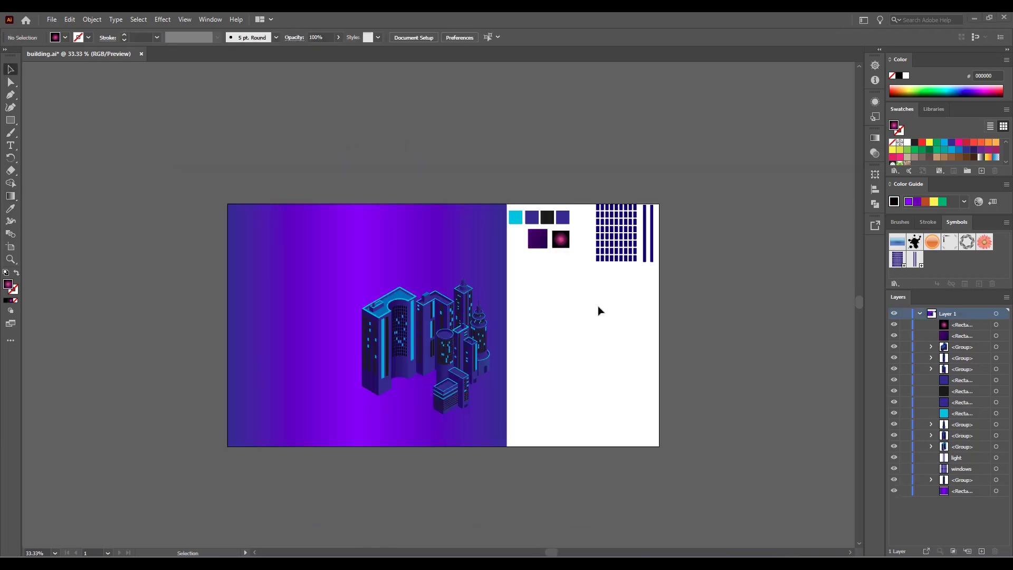
Step: Select the purple gradient square beneath the palette and check the hex code of its starting gradient stop
scroll(591, 306, "up", 2)
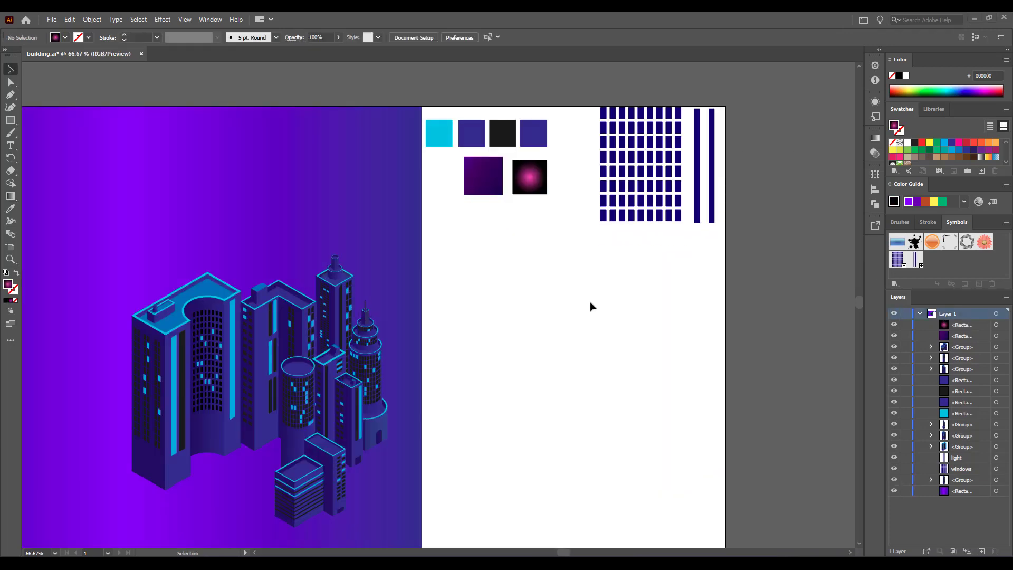
left_click(488, 187)
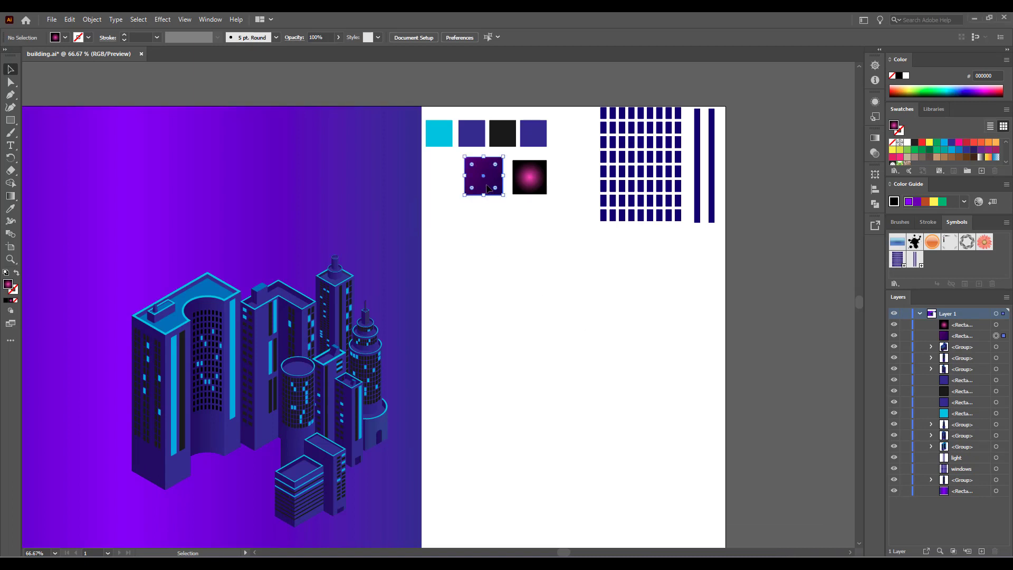
left_click(874, 137)
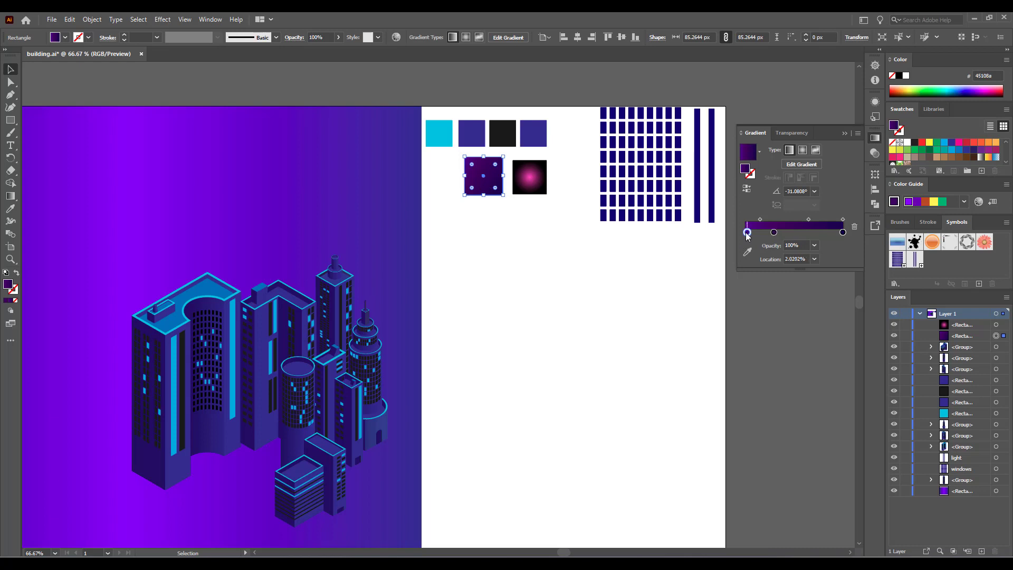
double_click(747, 233)
left_click_drag(826, 325, 810, 324)
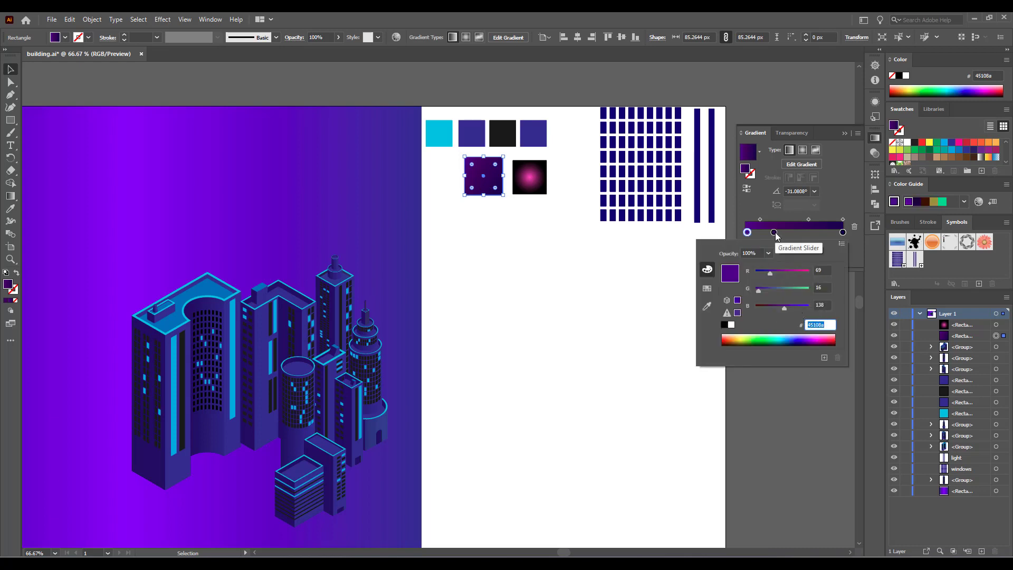
key("Escape")
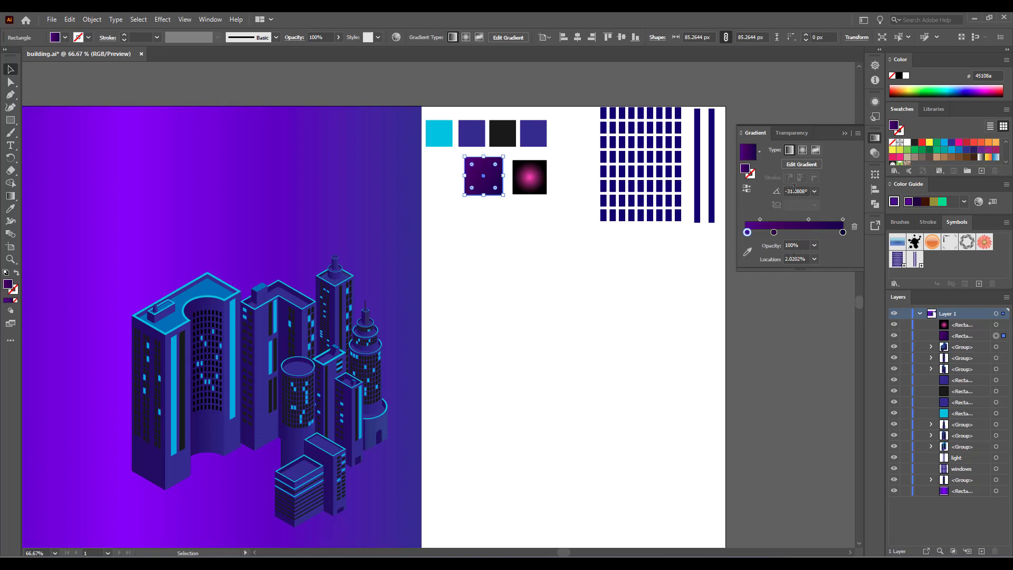
Step: Check the colour values of the purple gradient square's middle and ending stops
double_click(774, 233)
left_click_drag(826, 323, 815, 324)
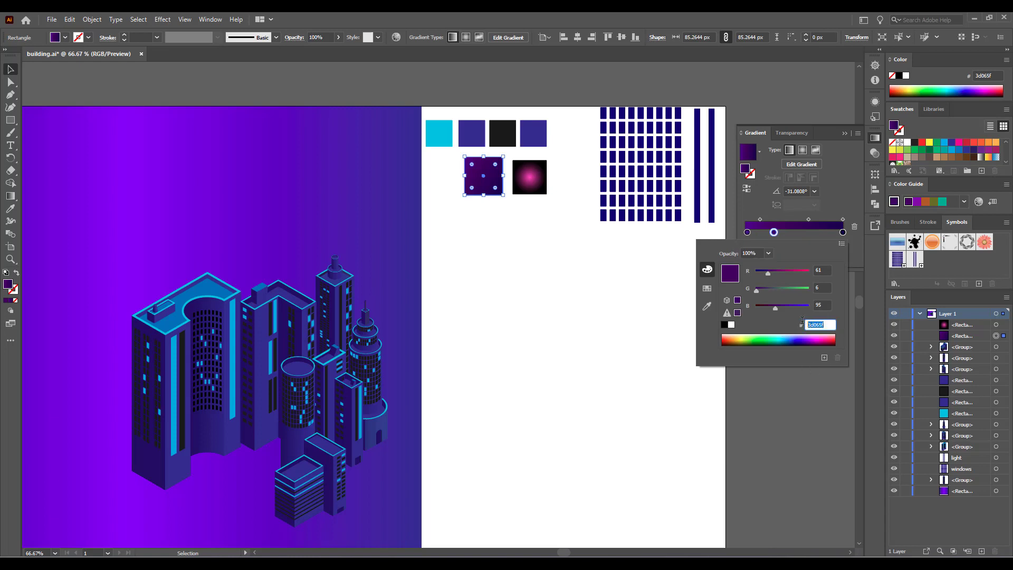
key("Escape")
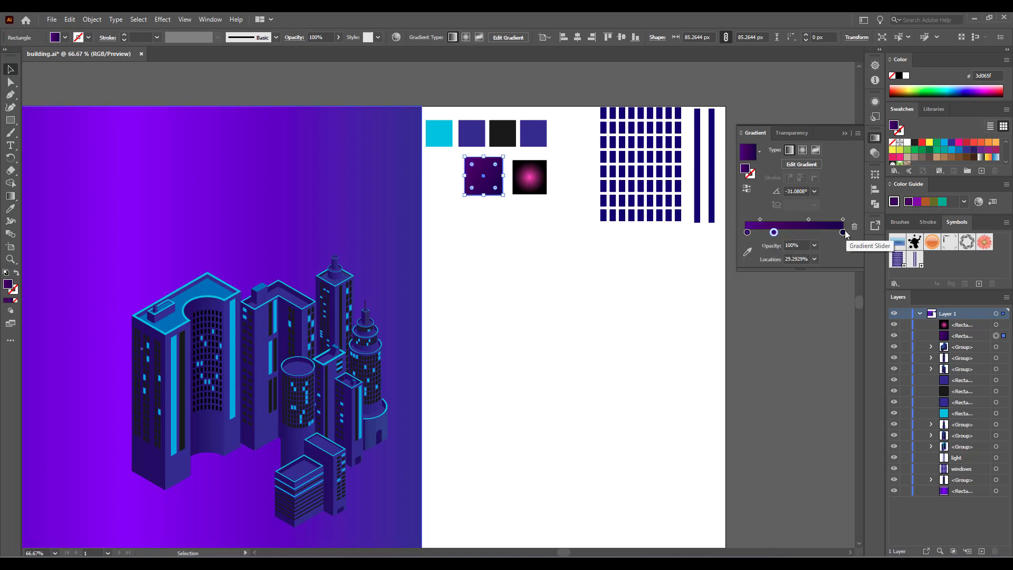
left_click(842, 232)
double_click(844, 233)
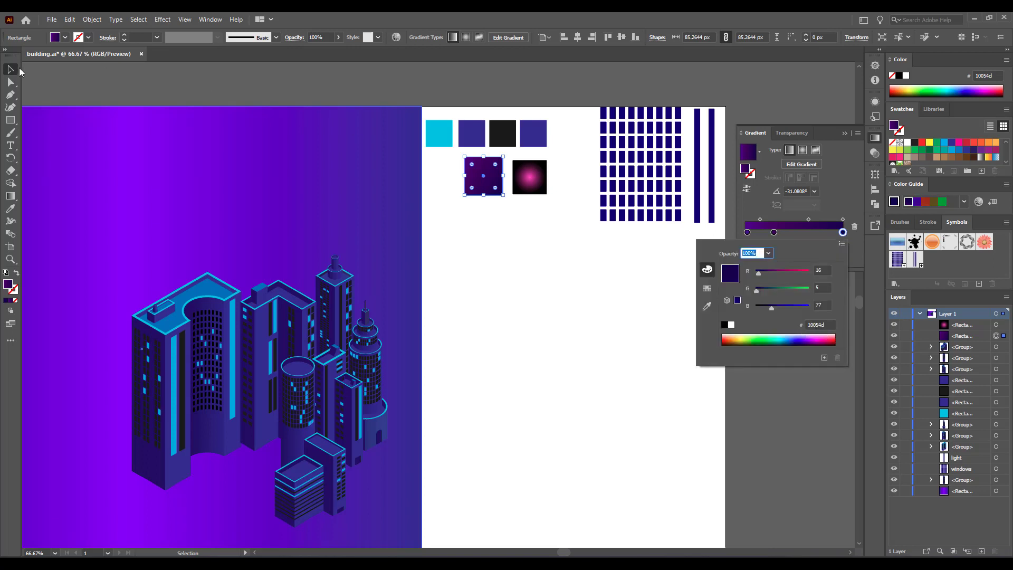
key("Escape")
Step: Copy the purple gradient square's fill onto the background rectangle with the Eyedropper and deselect it
left_click(237, 160)
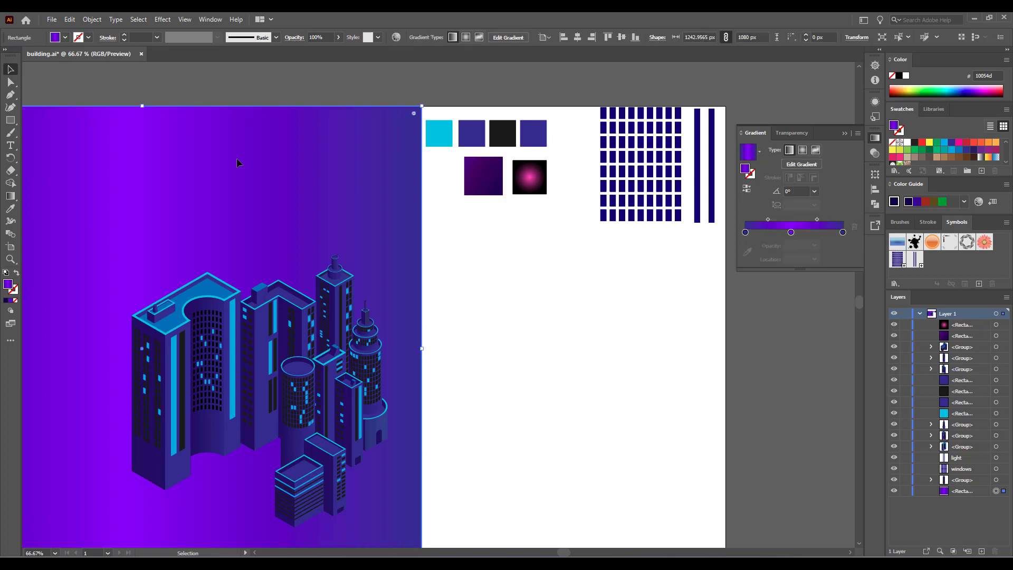
left_click(11, 209)
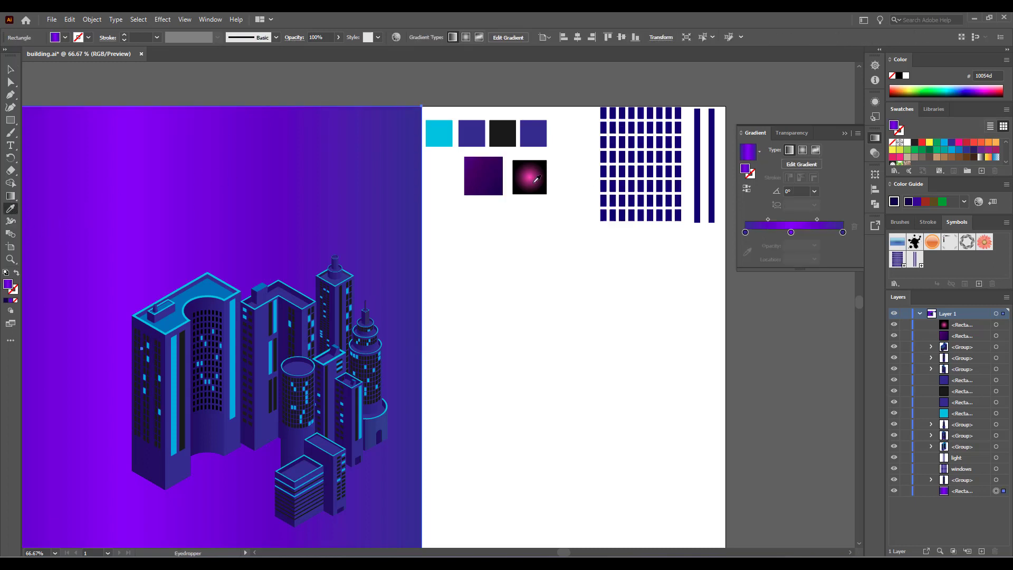
left_click(484, 186)
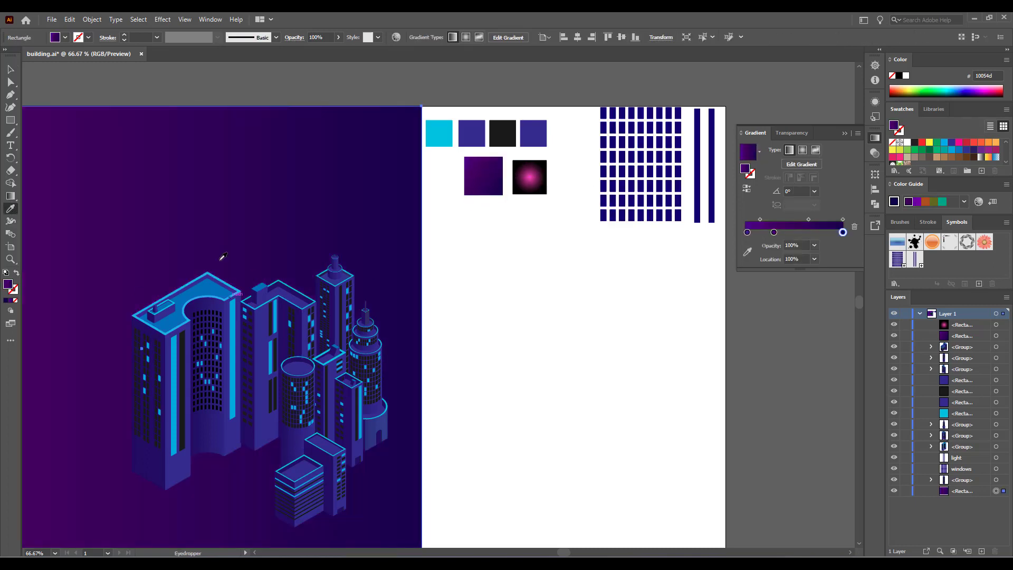
left_click(10, 69)
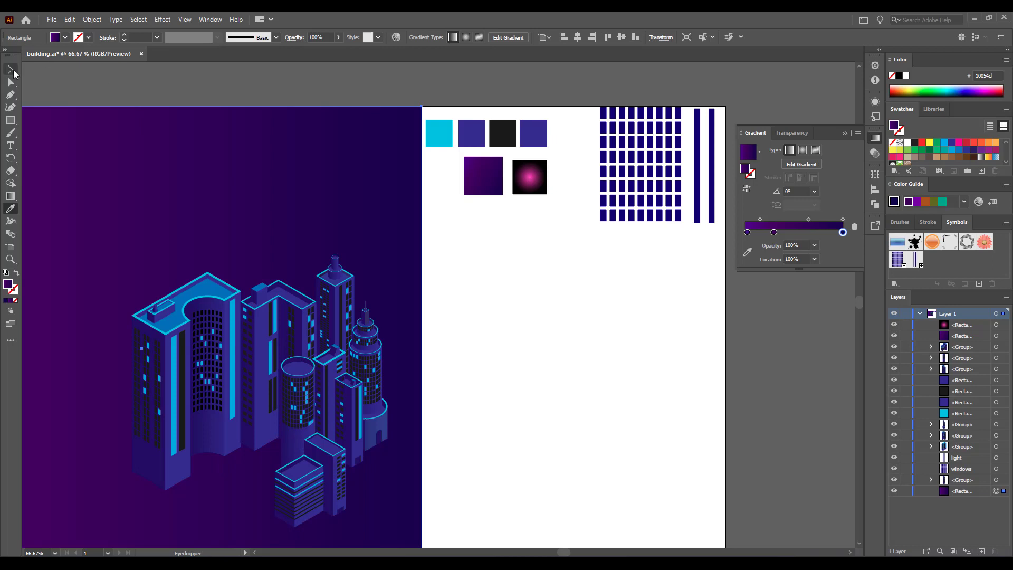
left_click(486, 308)
Step: Try to select the building groups one by one in front of the background rectangle
scroll(486, 309, "down", 3)
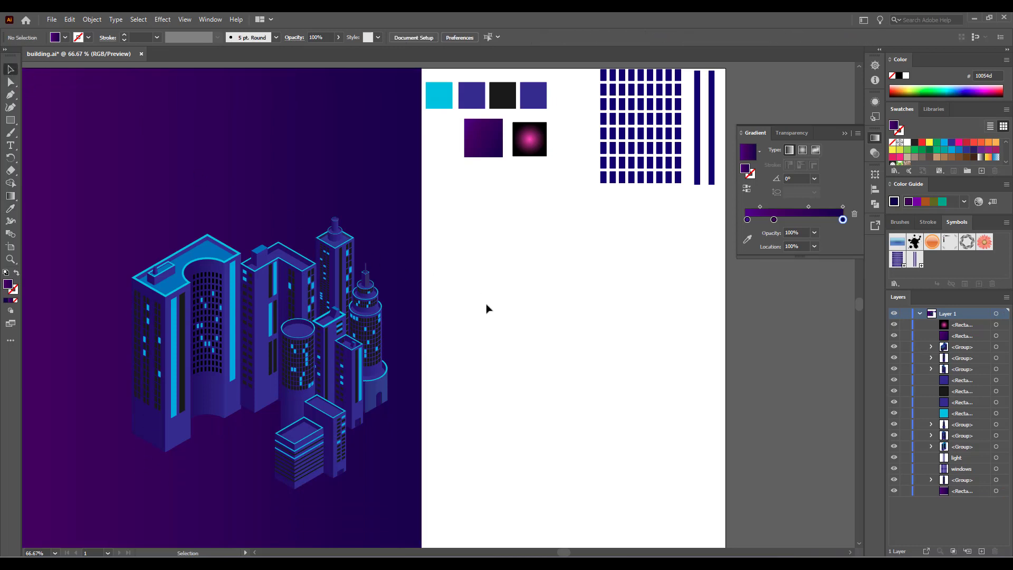
left_click_drag(477, 290, 633, 315)
left_click(387, 314)
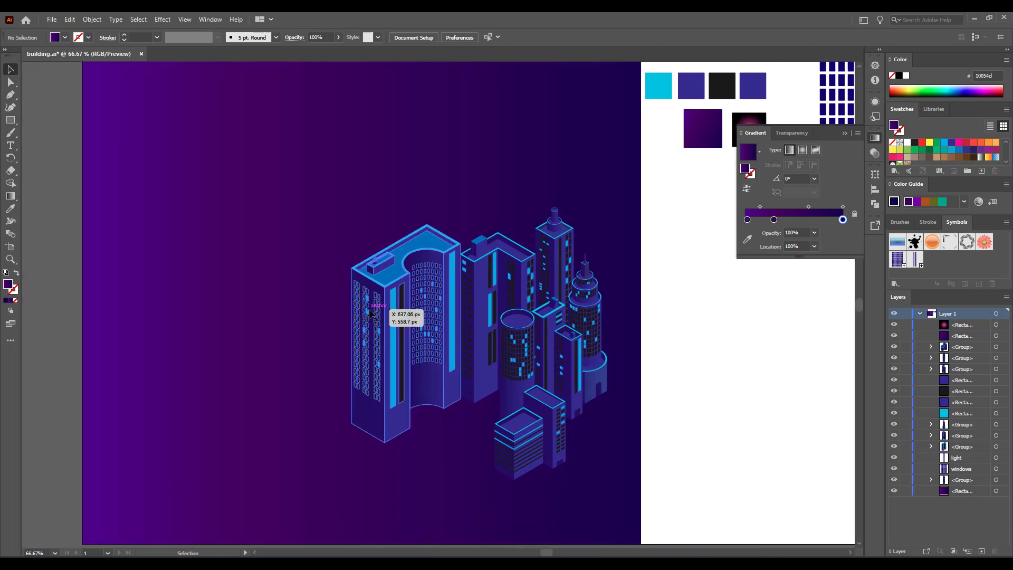
left_click(488, 321, "shift")
left_click(530, 363, "shift")
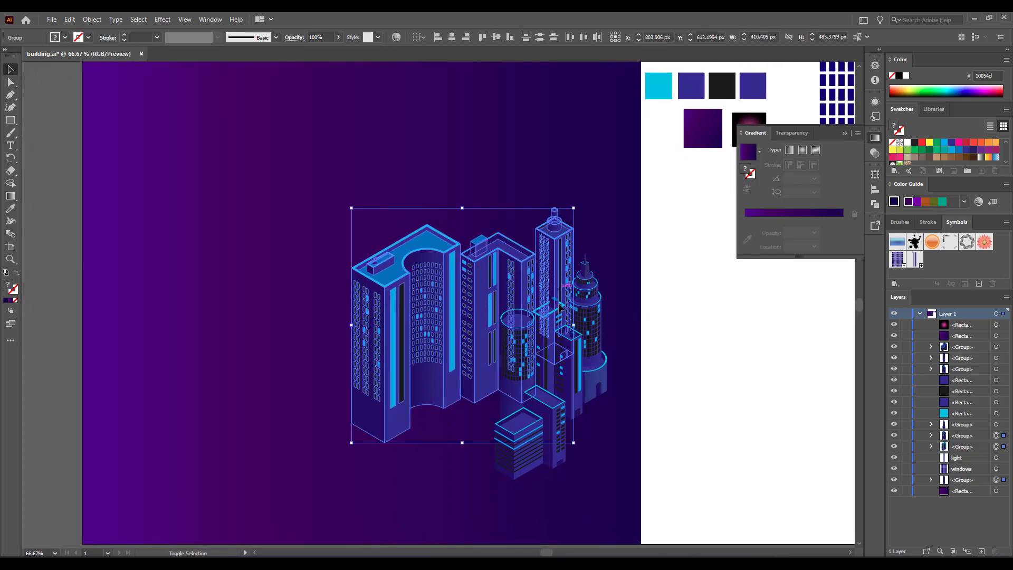
left_click(227, 262)
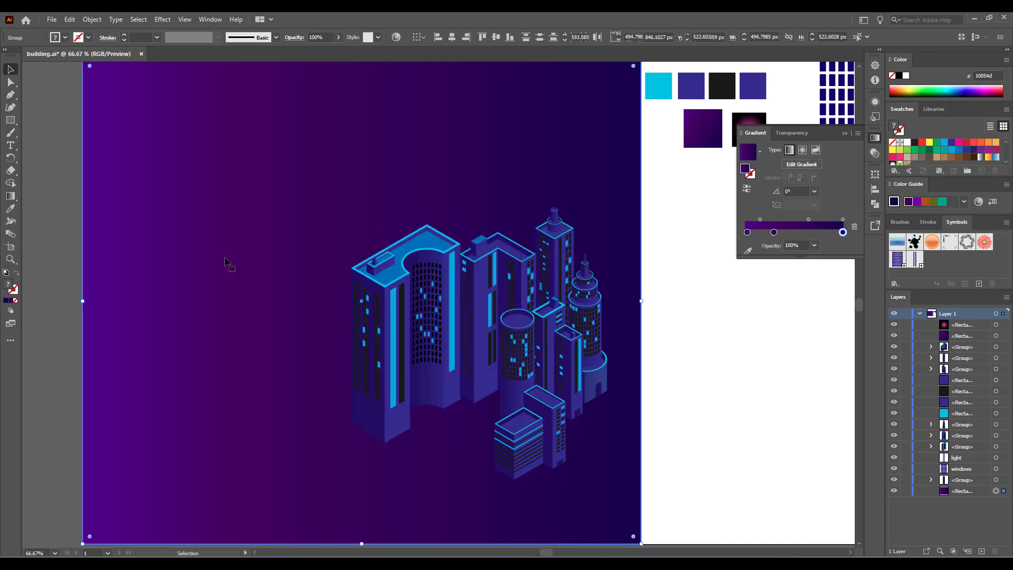
Step: Lock the background rectangle and move all the building groups together about 71 px left and 99 px up
left_click(905, 490)
left_click_drag(301, 172, 674, 518)
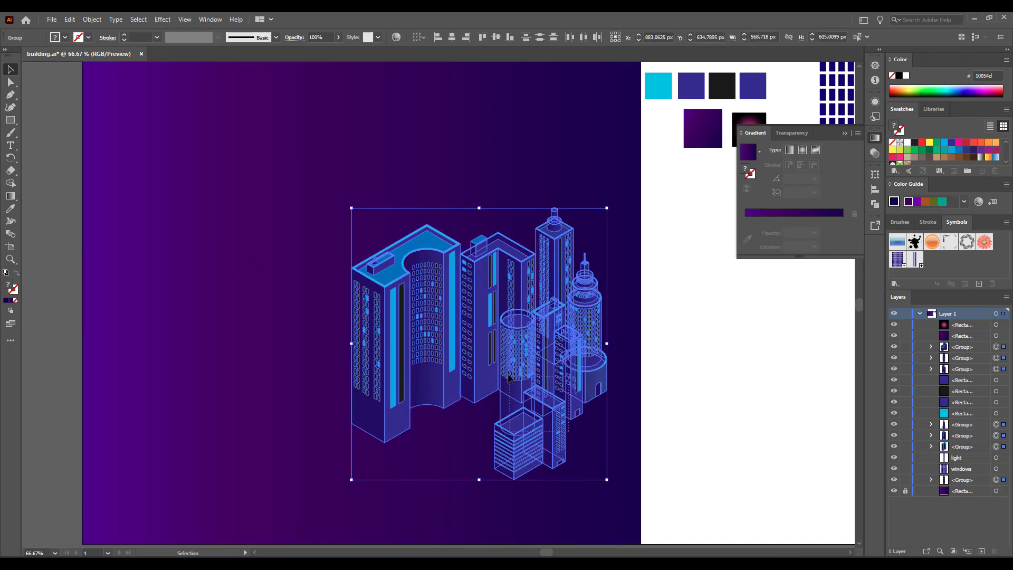
left_click_drag(504, 365, 503, 365)
left_click_drag(294, 183, 641, 525)
left_click_drag(448, 360, 413, 312)
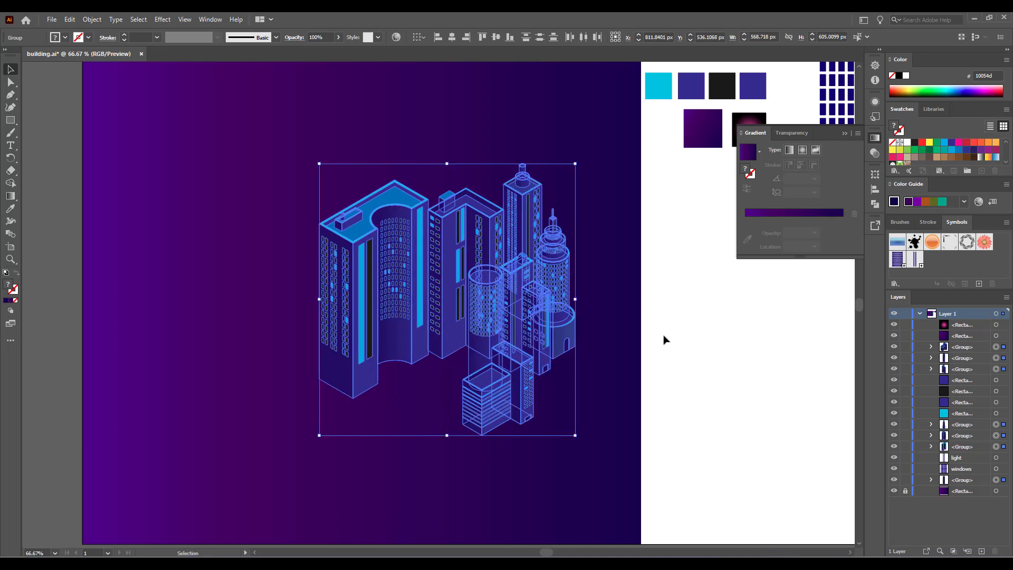
left_click(694, 335)
left_click_drag(721, 299, 595, 326)
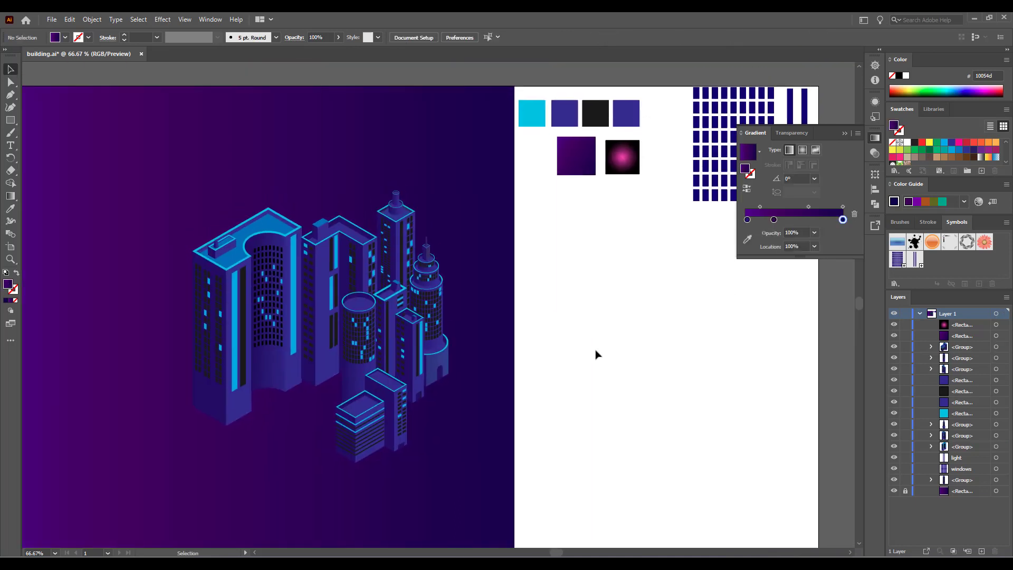
scroll(566, 368, "up", 2)
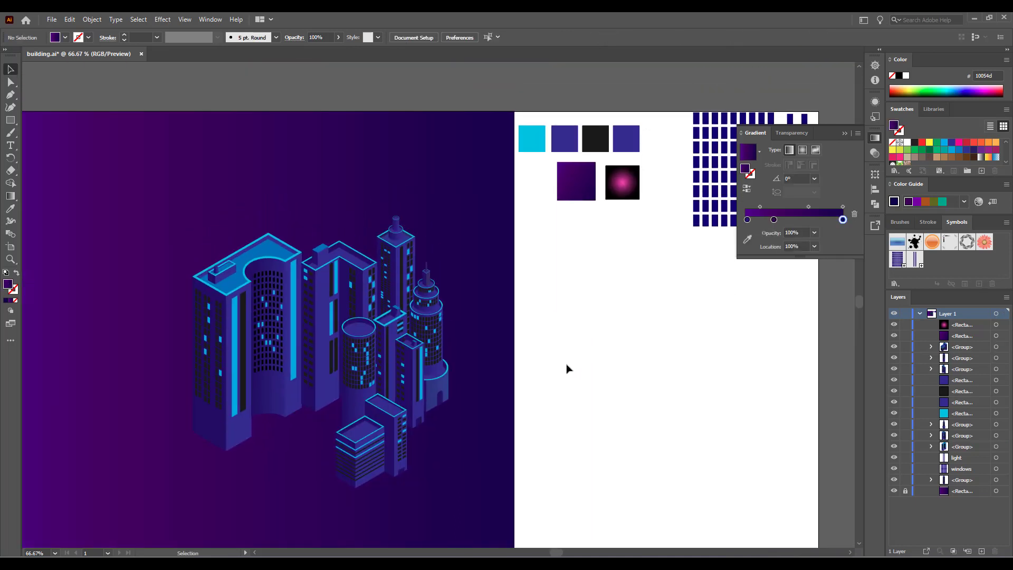
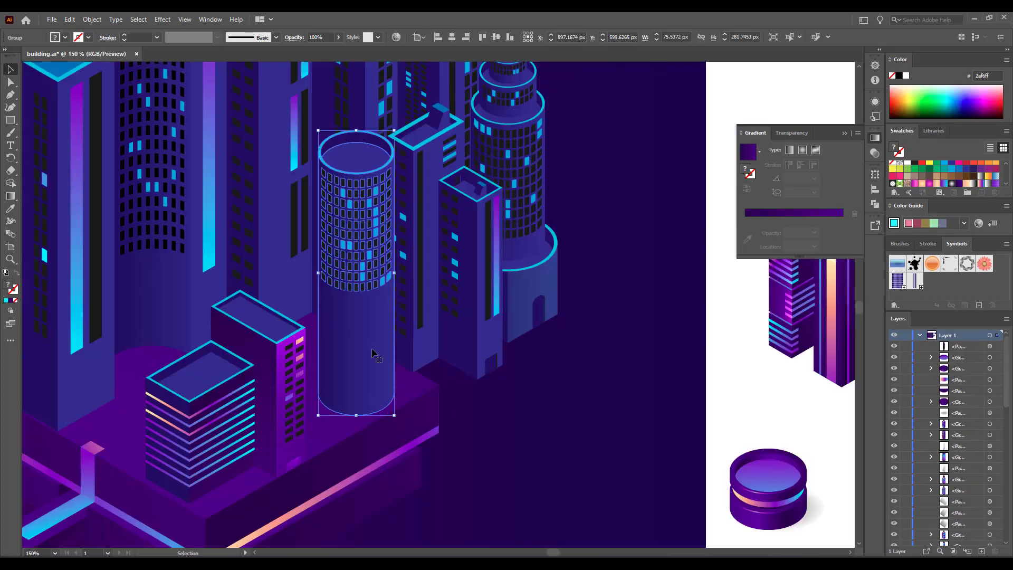
Step: Move the cylindrical tower up and place the round purple base below it on the purple platform's corner
left_click_drag(369, 363, 356, 263)
left_click(735, 485)
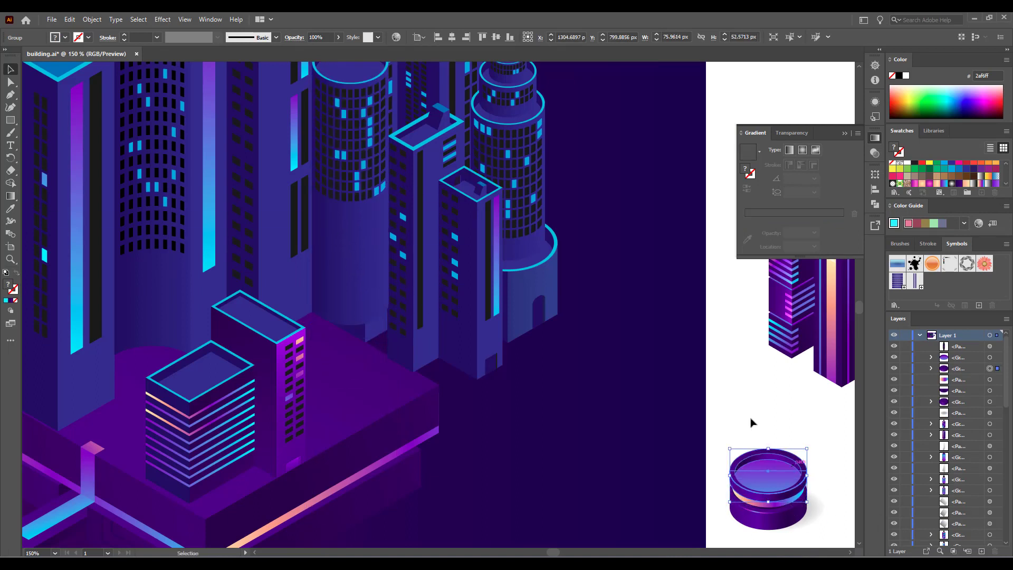
left_click_drag(739, 408, 372, 405)
Step: Bring the cylindrical tower to the front and seat it on the round base at about X 888, Y 563 px
left_click(355, 290)
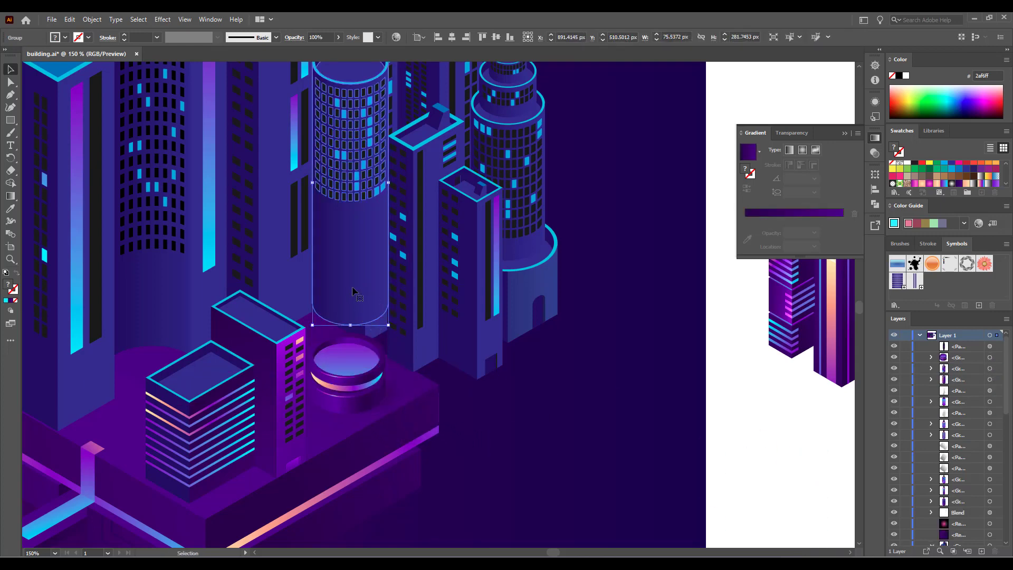
mouse_move(349, 308)
left_mouse_down()
mouse_move(346, 325)
mouse_move(348, 311)
left_mouse_up()
left_click(355, 372)
left_click(354, 290)
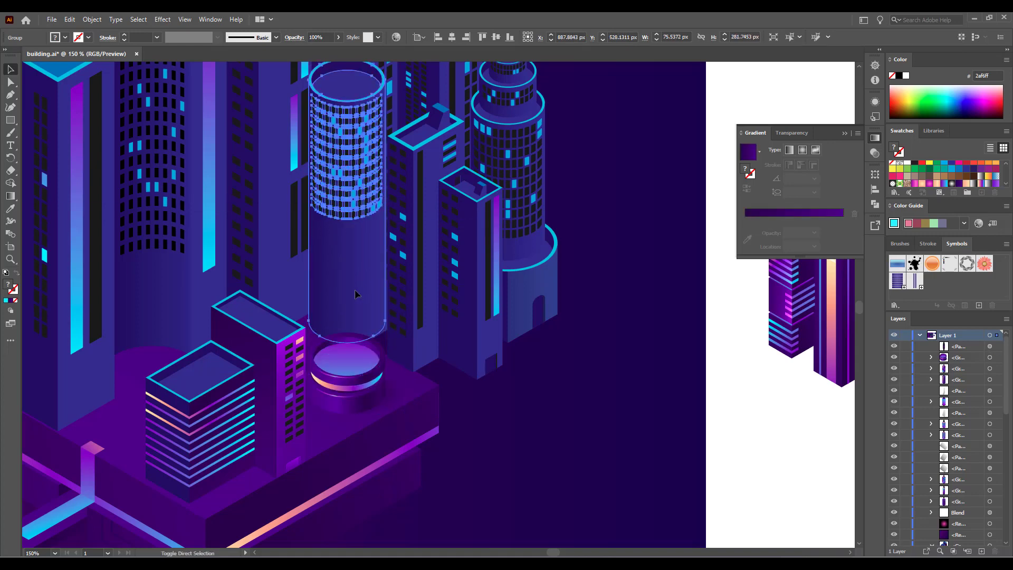
key("ctrl+shift+bracketright")
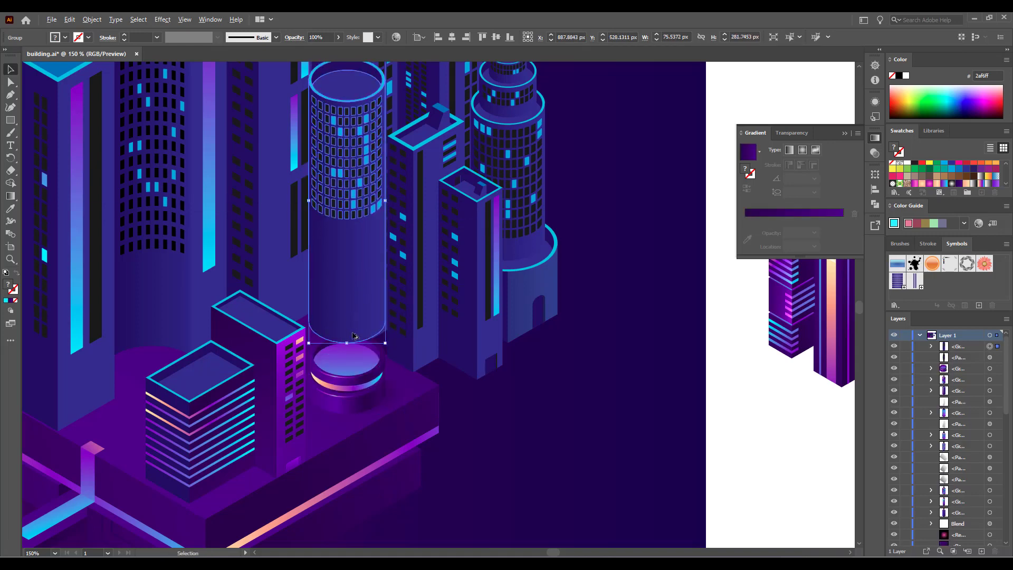
scroll(354, 334, "up", 1)
left_click_drag(362, 296, 362, 344)
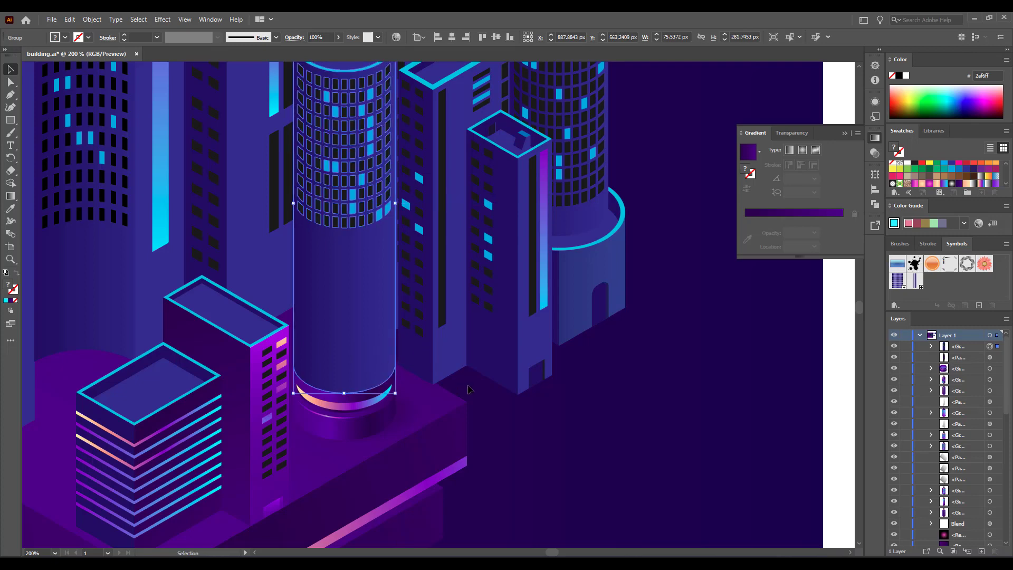
scroll(422, 381, "up", 3)
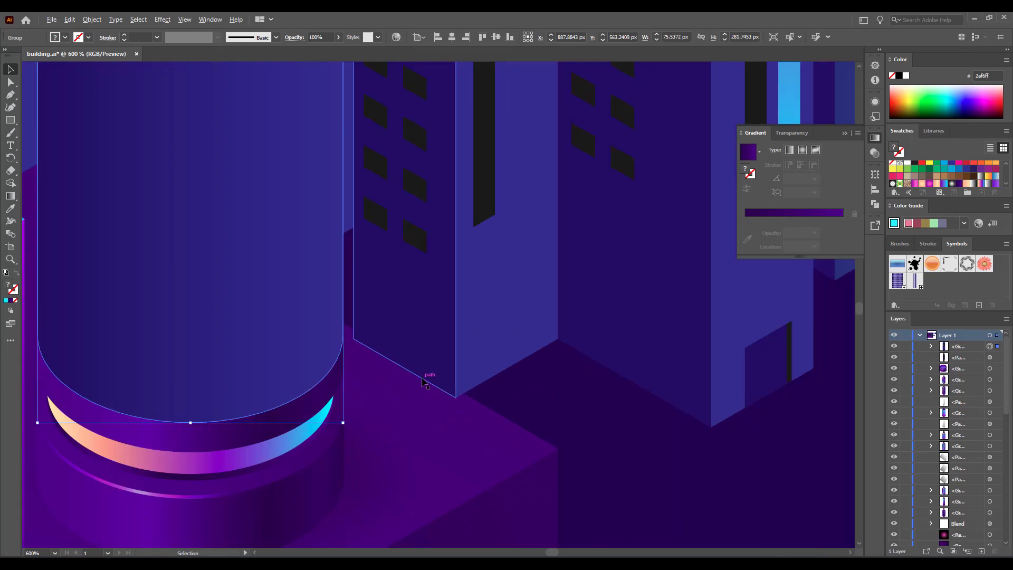
scroll(425, 383, "down", 1)
scroll(426, 384, "down", 1)
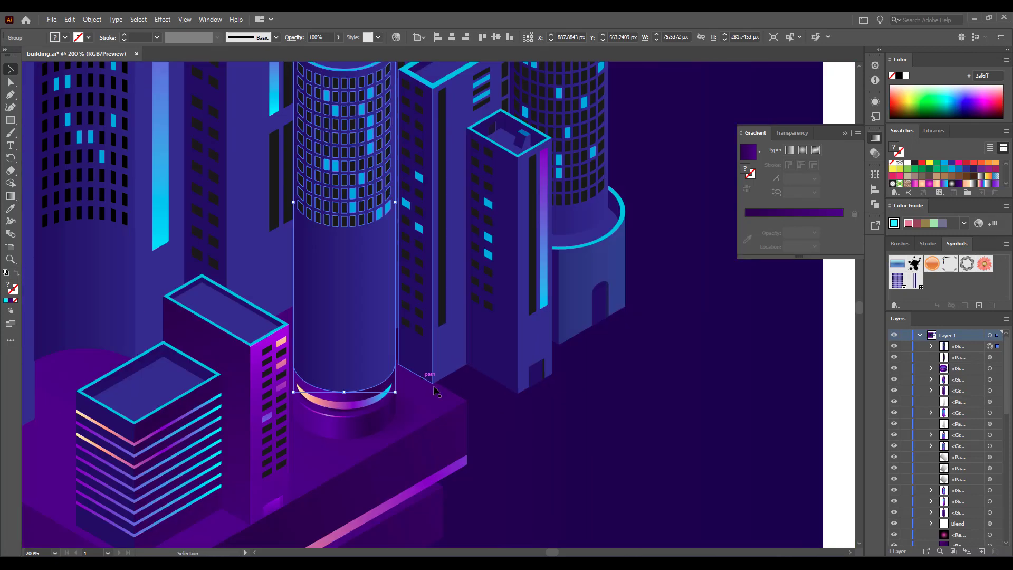
Step: Try the small purple building's pink-to-black window gradient on the cylindrical tower's body with the Eyedropper, and undo it
key("a")
left_click(371, 309)
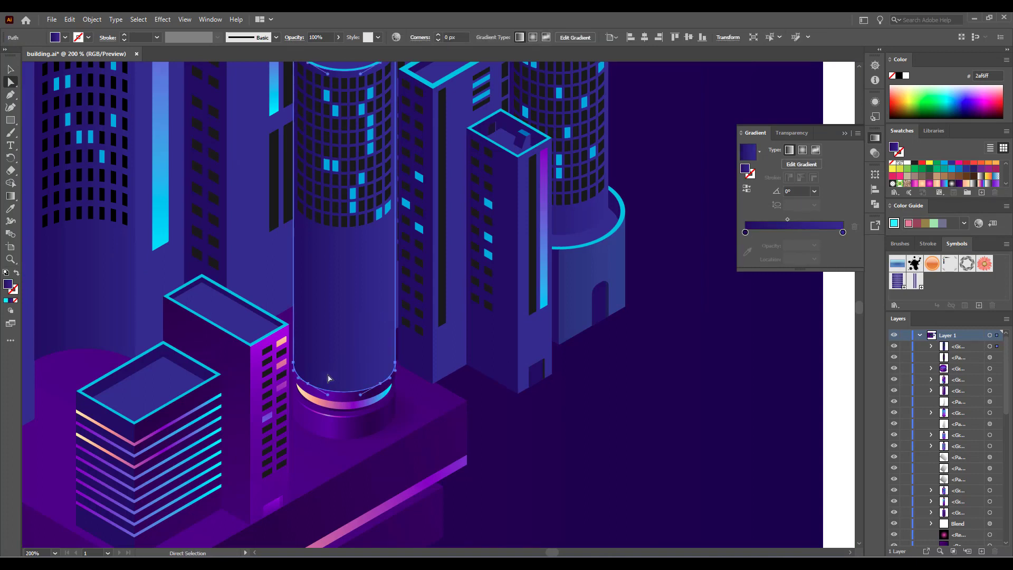
key("i")
left_click(287, 422)
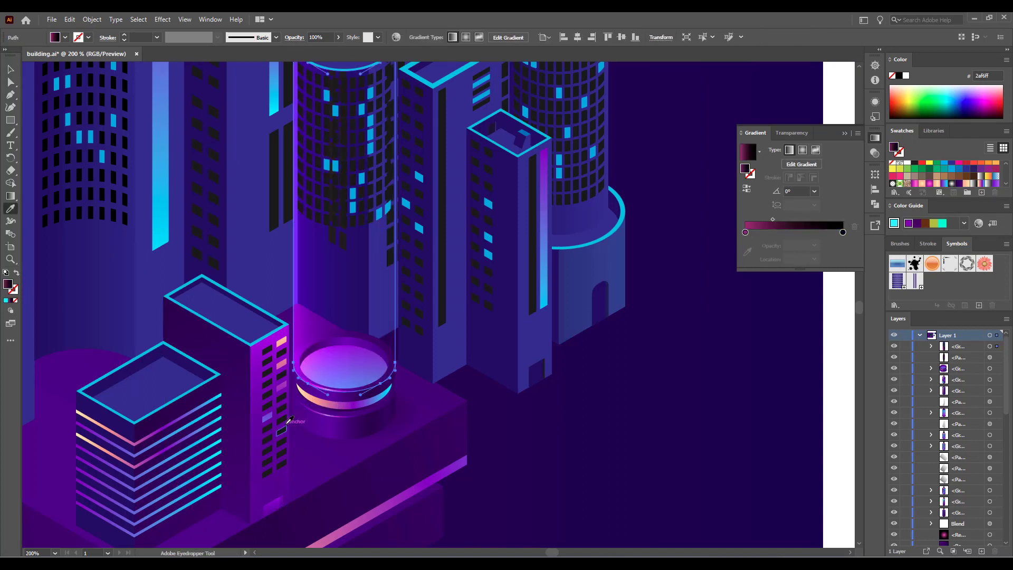
key("a")
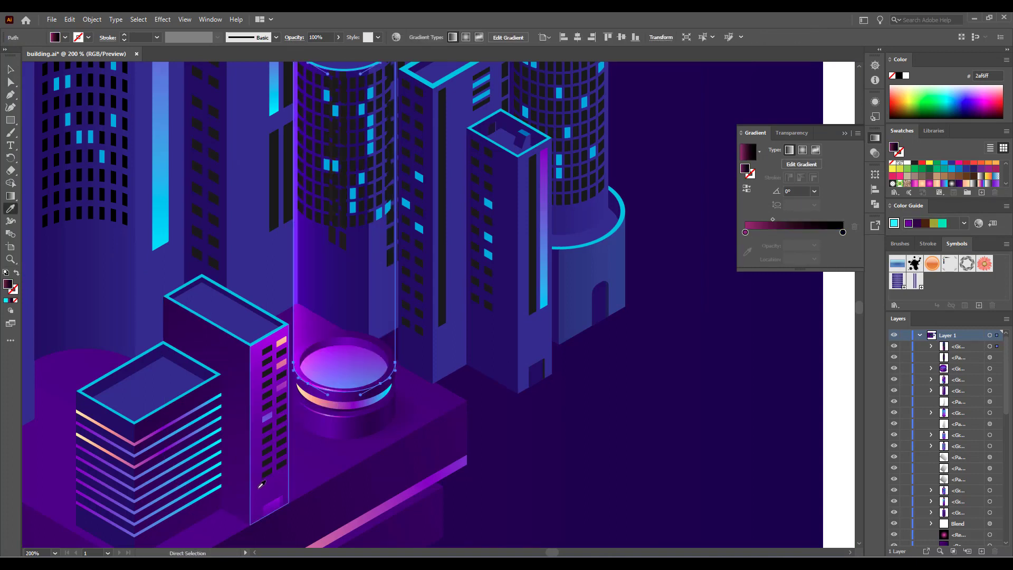
key("i")
scroll(383, 430, "up", 3)
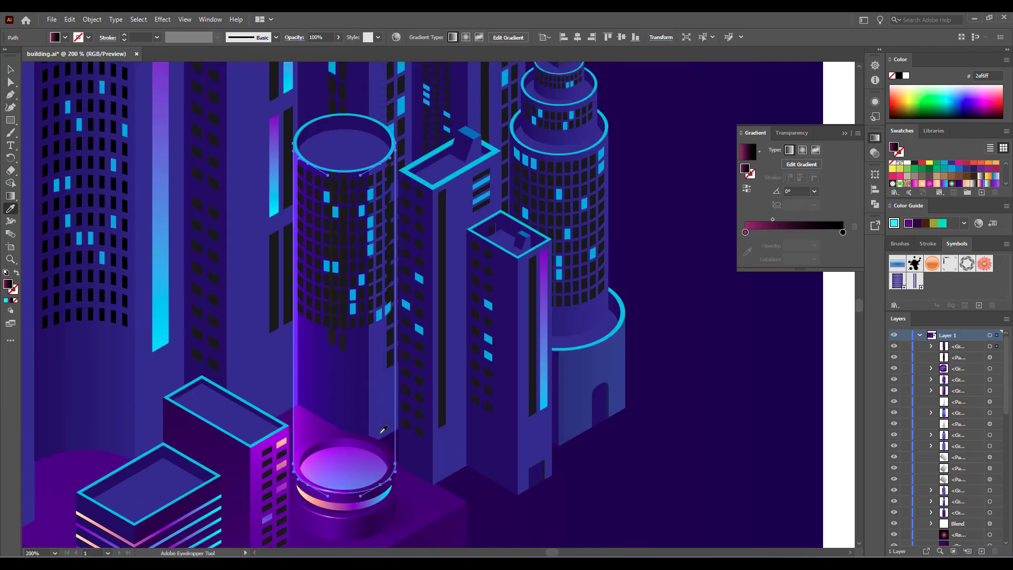
key("g")
left_click_drag(342, 188, 349, 527)
left_click_drag(294, 318, 396, 318)
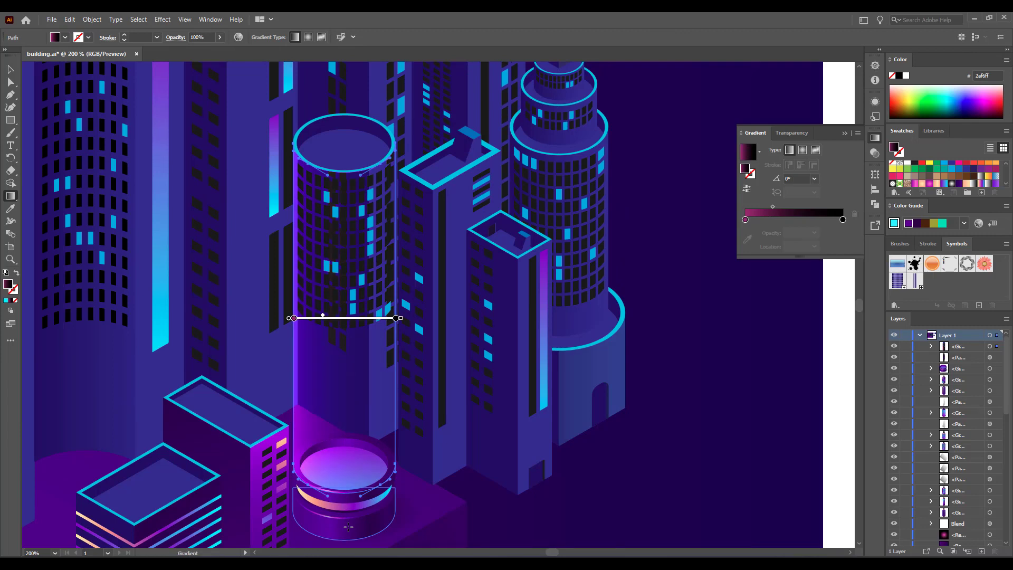
scroll(349, 525, "down", 2)
scroll(348, 523, "down", 5)
key("ctrl+z")
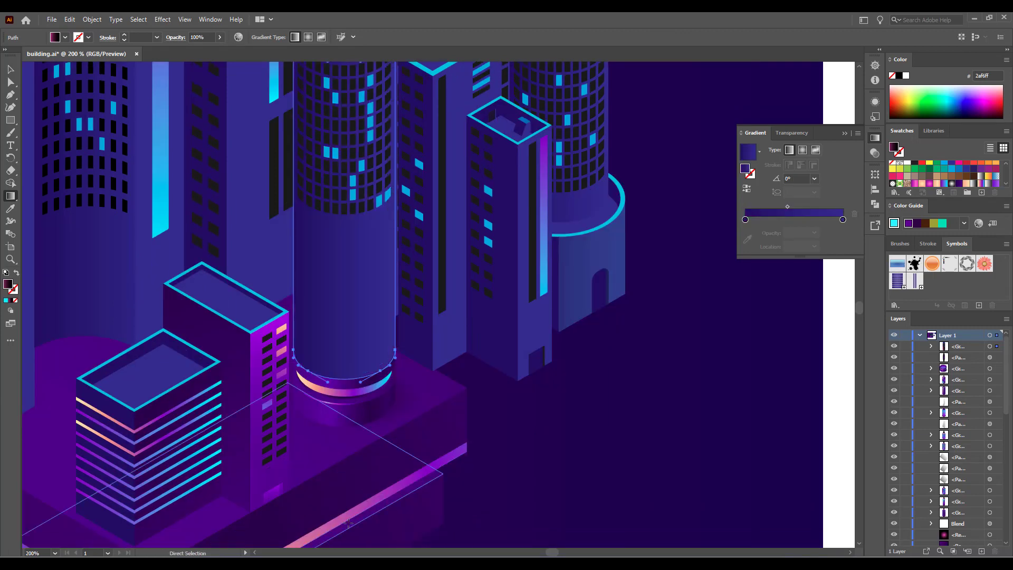
Step: Copy the purple platform top's gradient onto the cylindrical tower's body with the Eyedropper
scroll(348, 523, "down", 1)
scroll(349, 522, "down", 2)
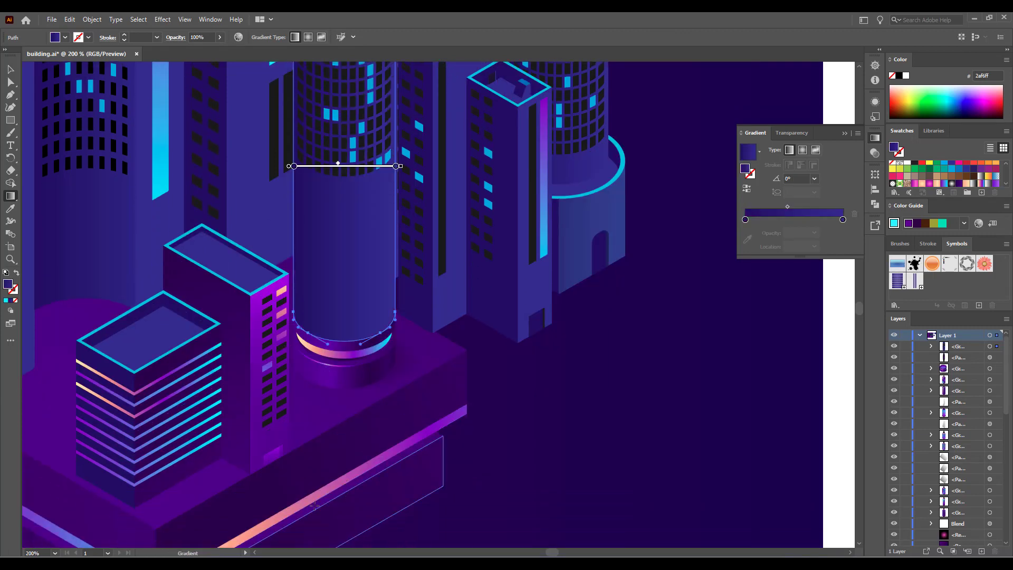
key("i")
left_click(238, 406)
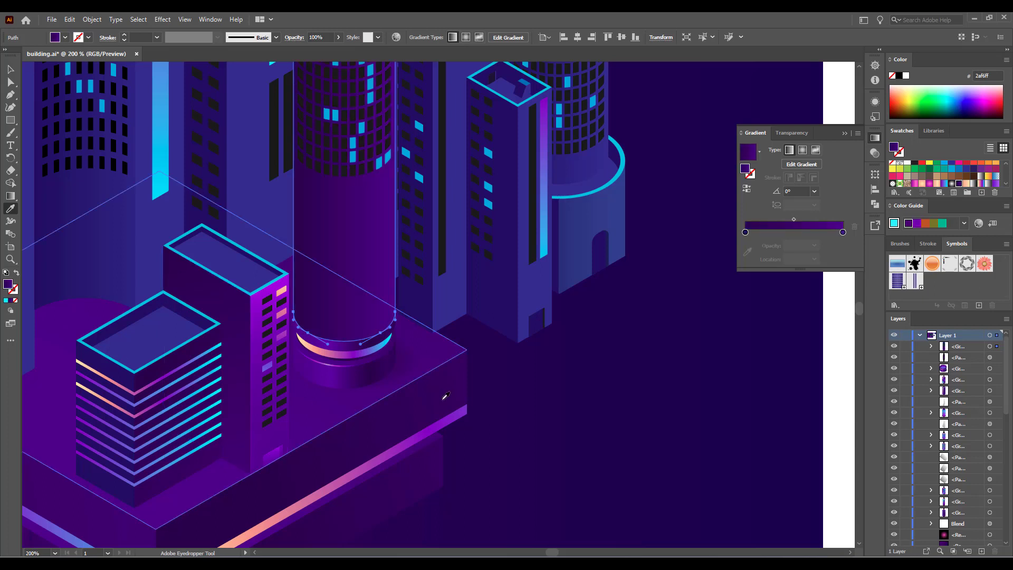
scroll(445, 404, "up", 11)
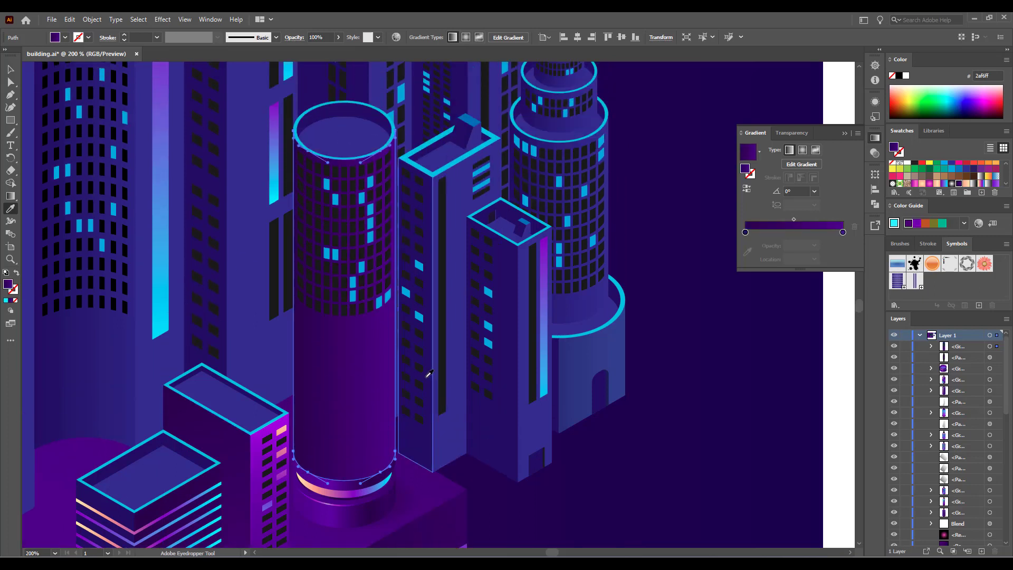
Step: Redirect the tower body's purple gradient to run straight down at -90° with the Gradient tool, and deselect it
key("g")
left_click_drag(351, 149, 365, 517)
left_click_drag(350, 400, 362, 442)
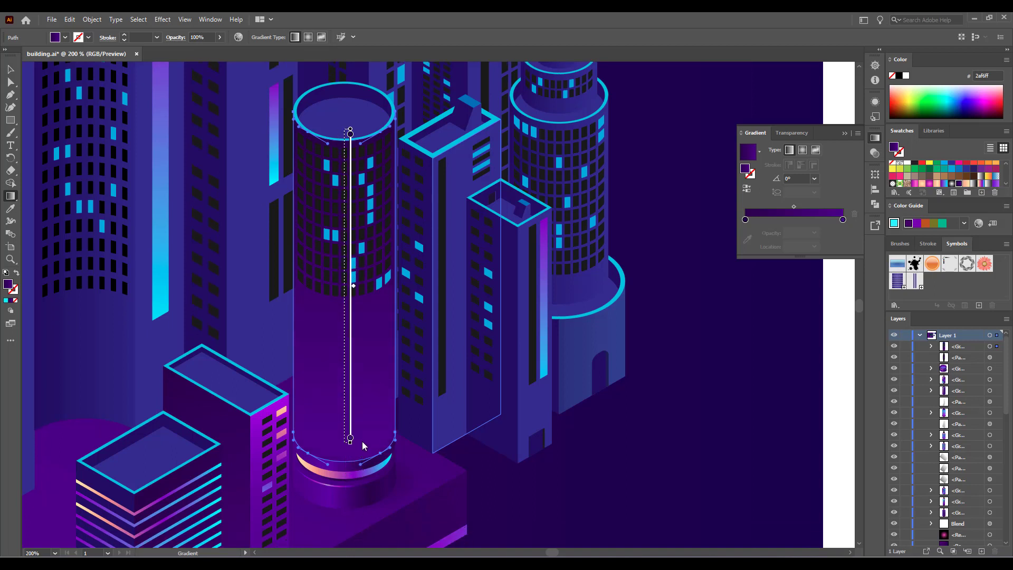
key("a")
key("g")
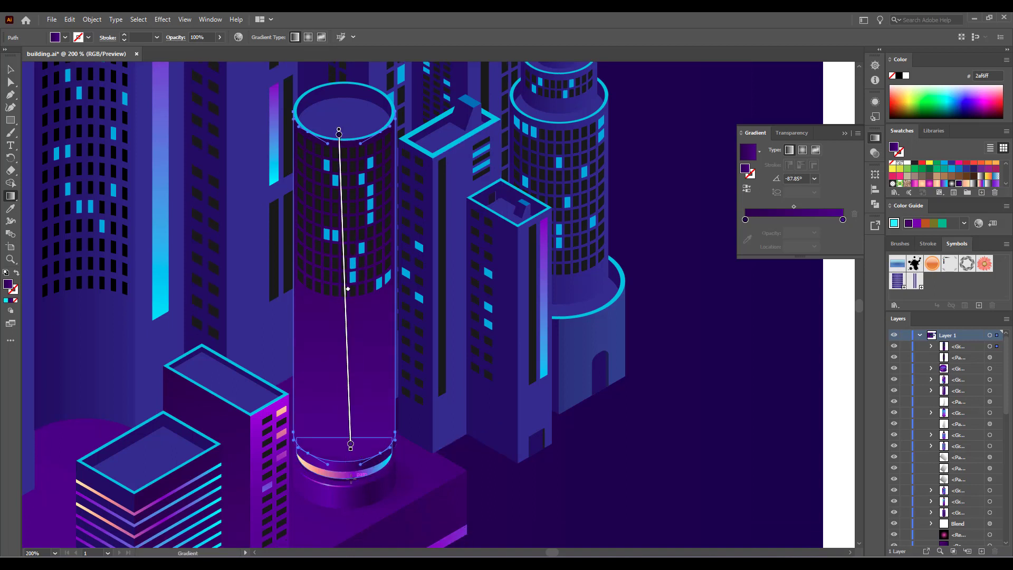
mouse_move(342, 478)
left_mouse_down()
mouse_move(342, 103)
mouse_move(358, 452)
left_mouse_up()
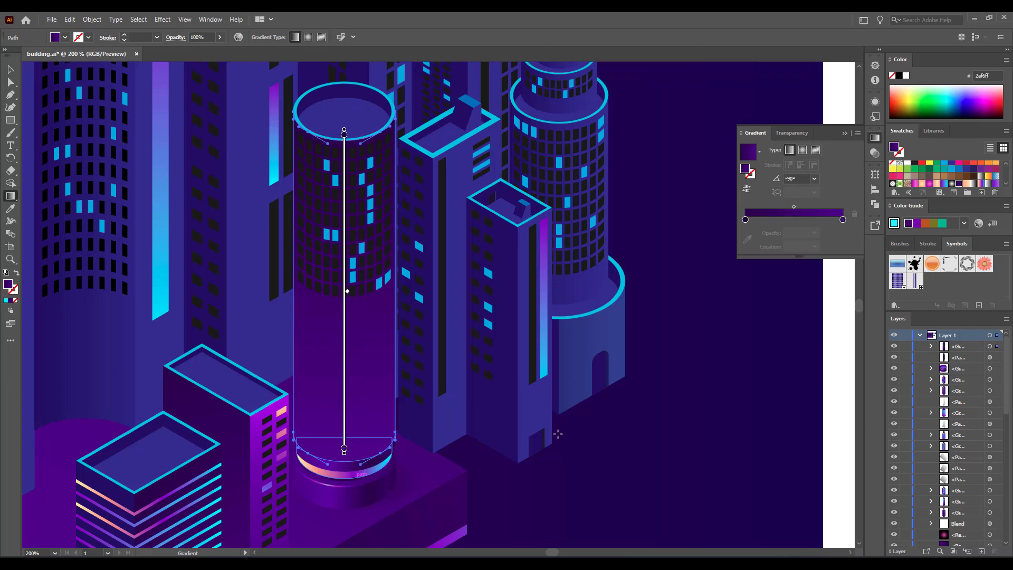
key("a")
left_click(572, 482)
scroll(530, 471, "down", 1)
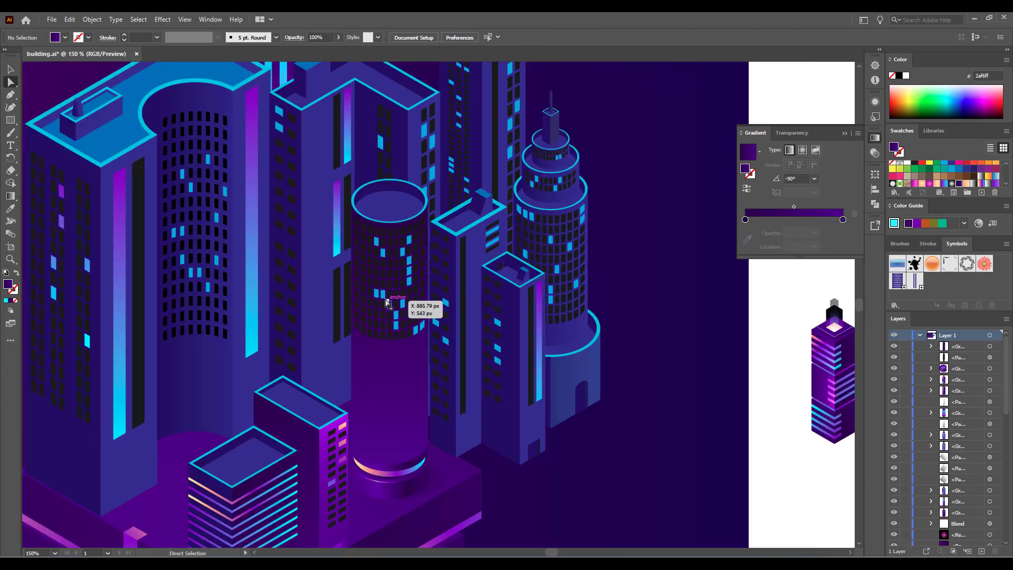
Step: Try the striped building's dark blue side fill on the cylindrical tower's body, restore the purple gradient, and deselect the tower
left_click(384, 297)
scroll(362, 417, "down", 2)
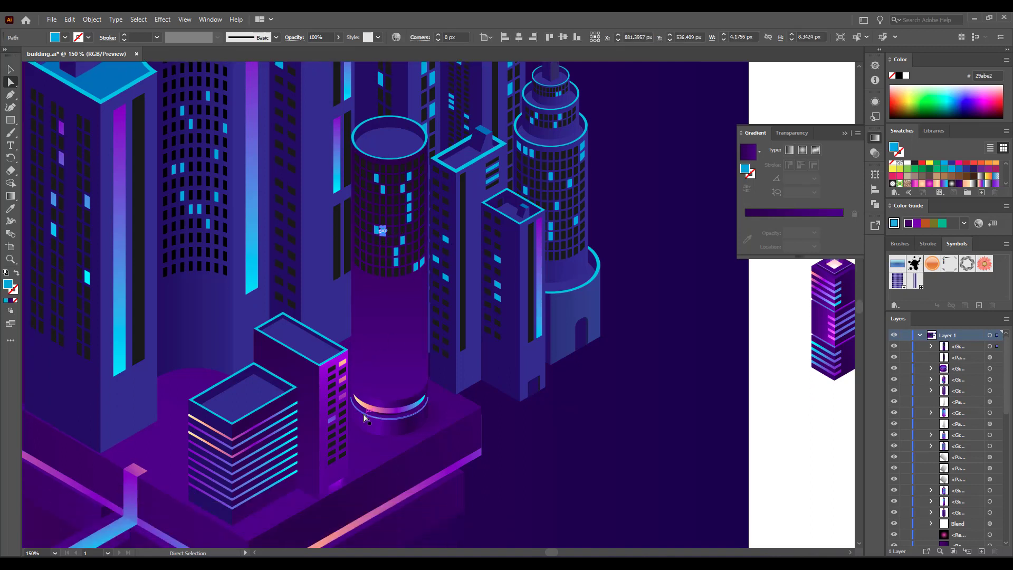
left_click(377, 347)
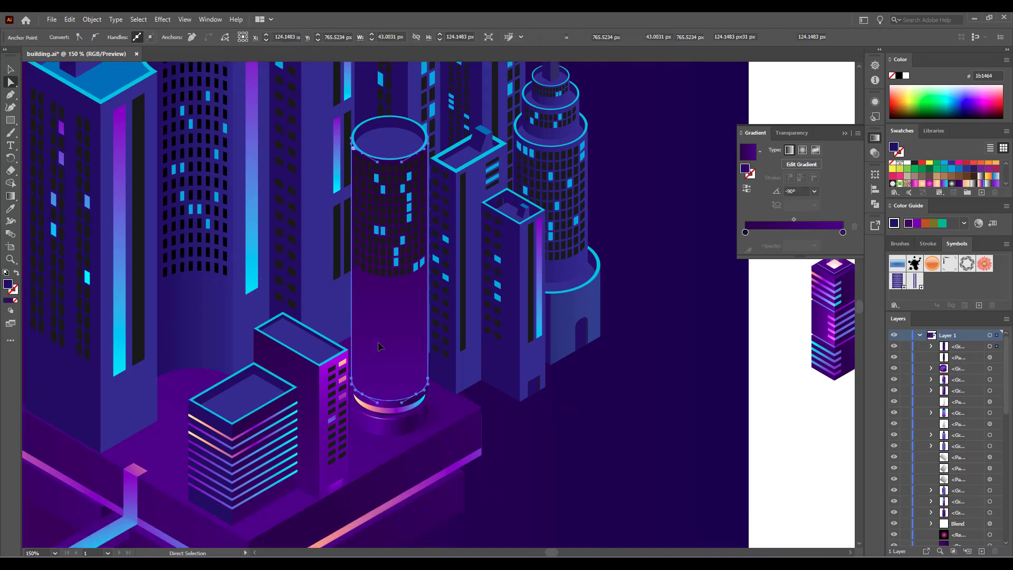
key("i")
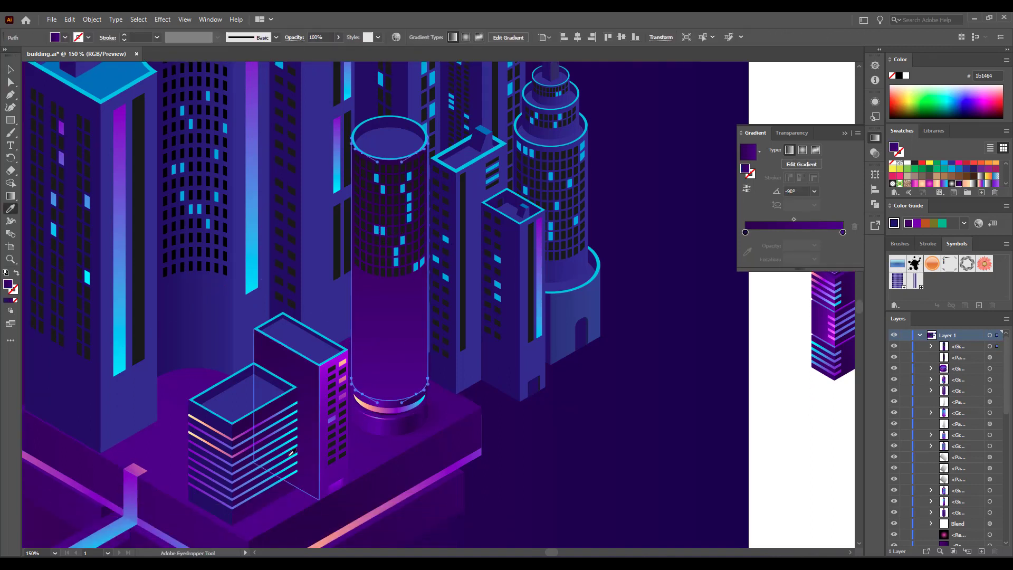
left_click(219, 510)
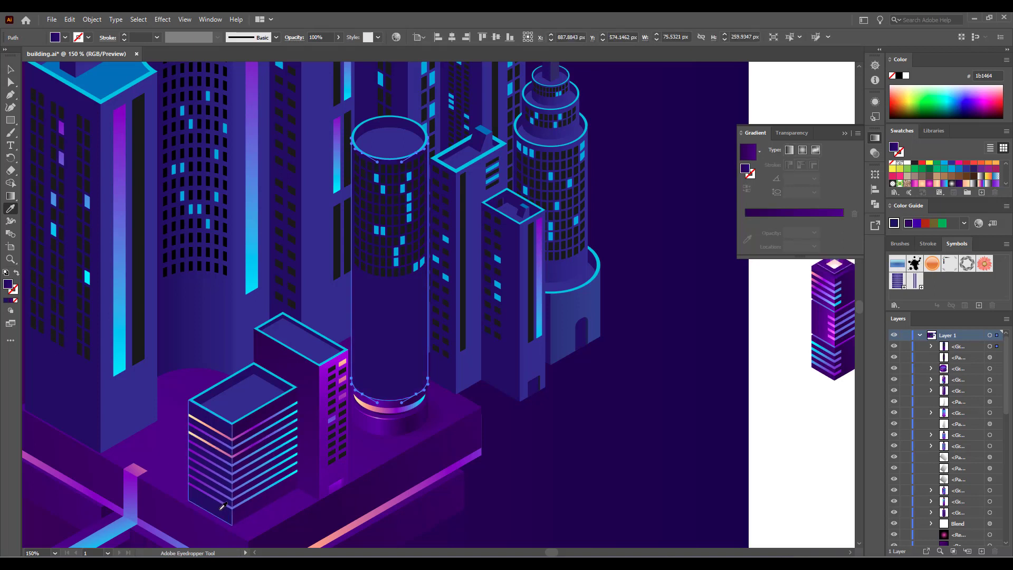
key("a")
key("i")
left_click(312, 372)
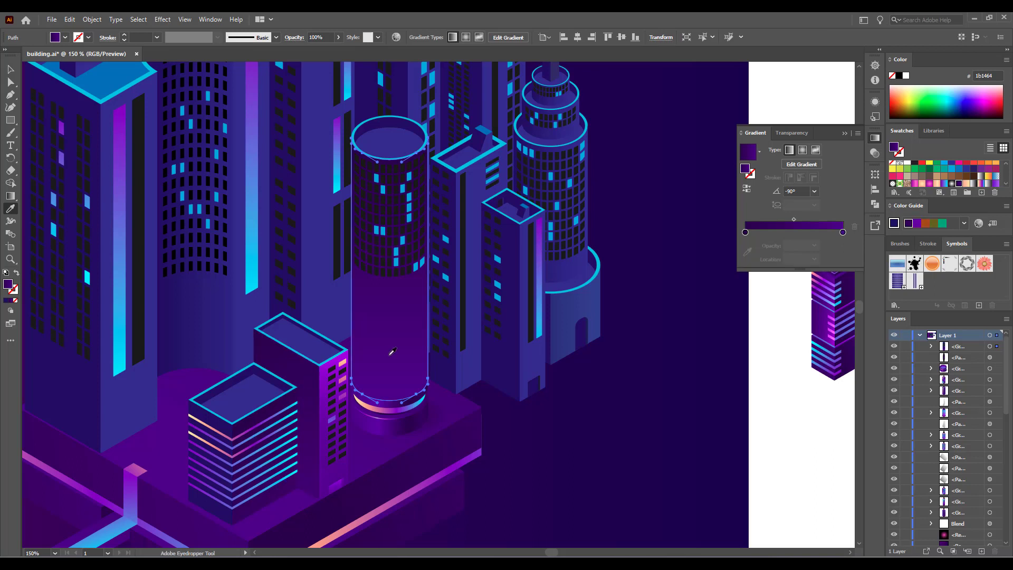
key("v")
left_click(785, 396)
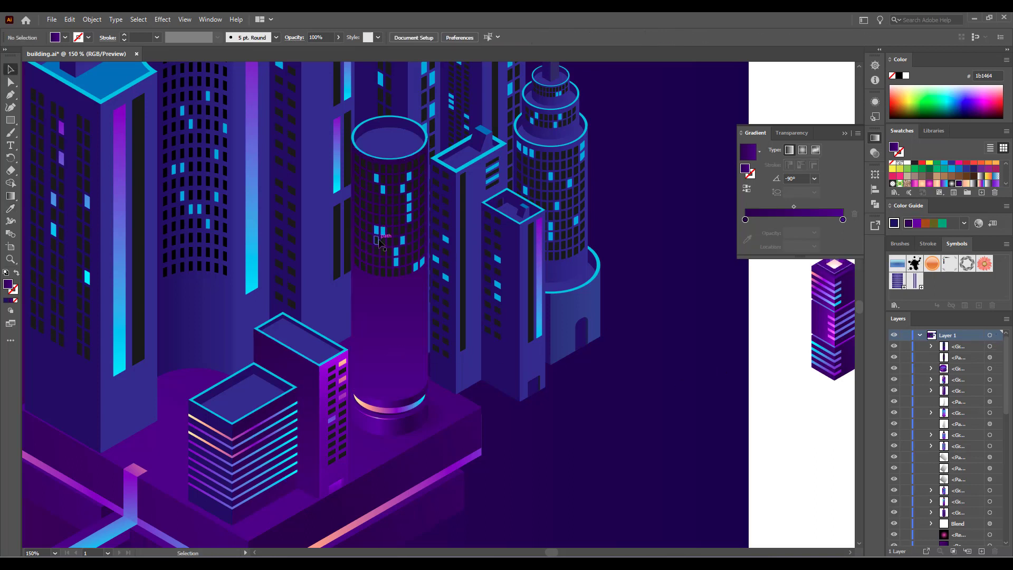
left_click(371, 264)
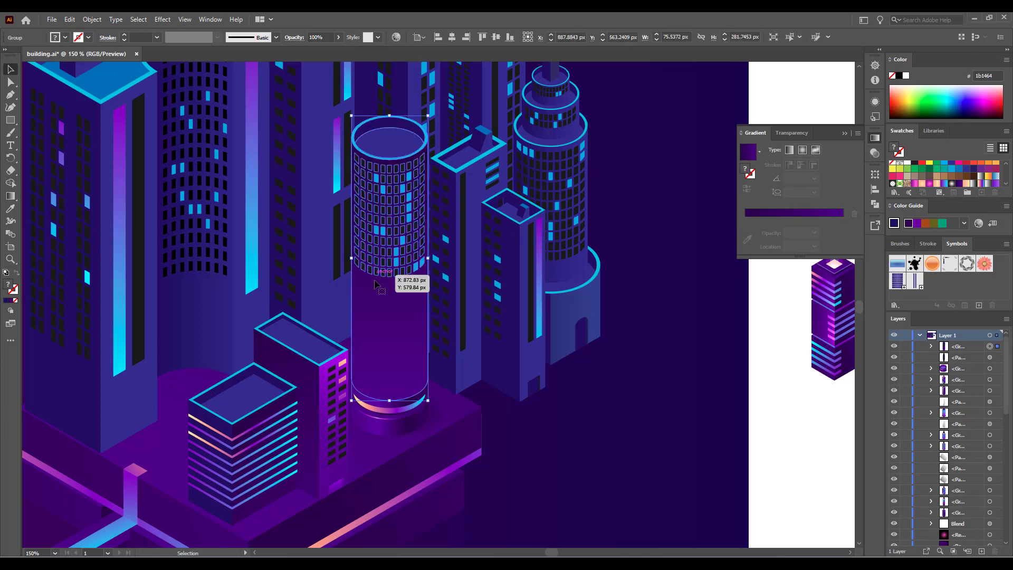
left_click(834, 441)
Step: Select all the blue lit windows on the cylindrical tower and copy the small purple building's cream-to-pink-to-purple-to-cyan window gradient onto them
key("a")
left_click(384, 231)
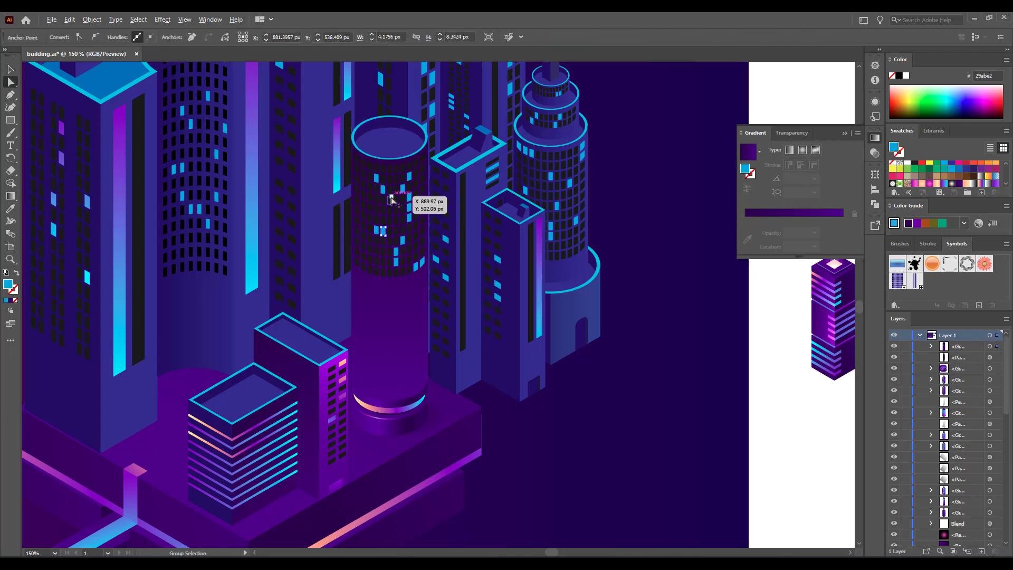
scroll(391, 197, "up", 2)
left_click(414, 284, "shift")
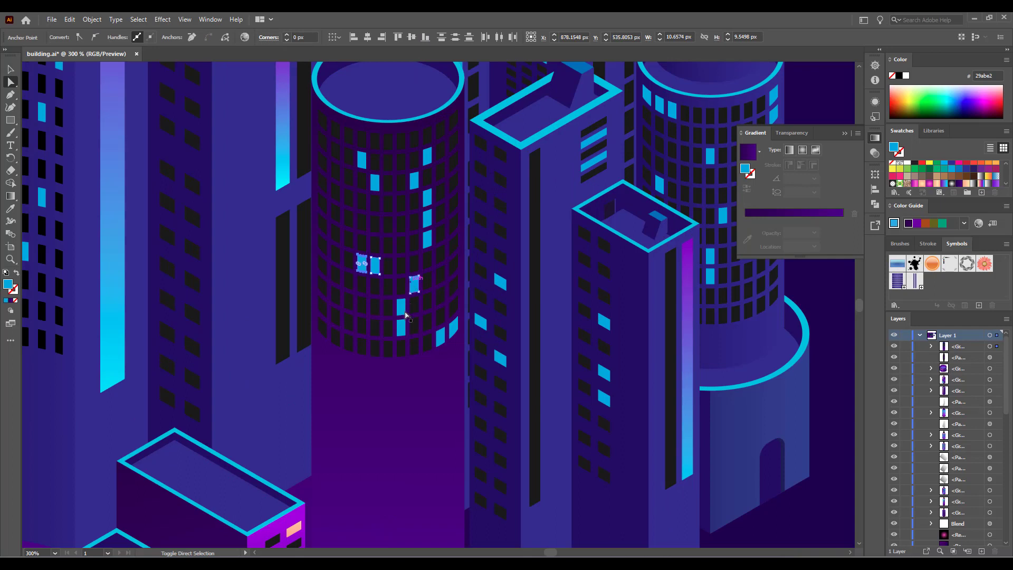
left_click(401, 306, "shift")
left_click(401, 327, "shift")
left_click(440, 336, "shift")
left_click(454, 326, "shift")
left_click(428, 240, "shift")
left_click(428, 217, "shift")
left_click(427, 197, "shift")
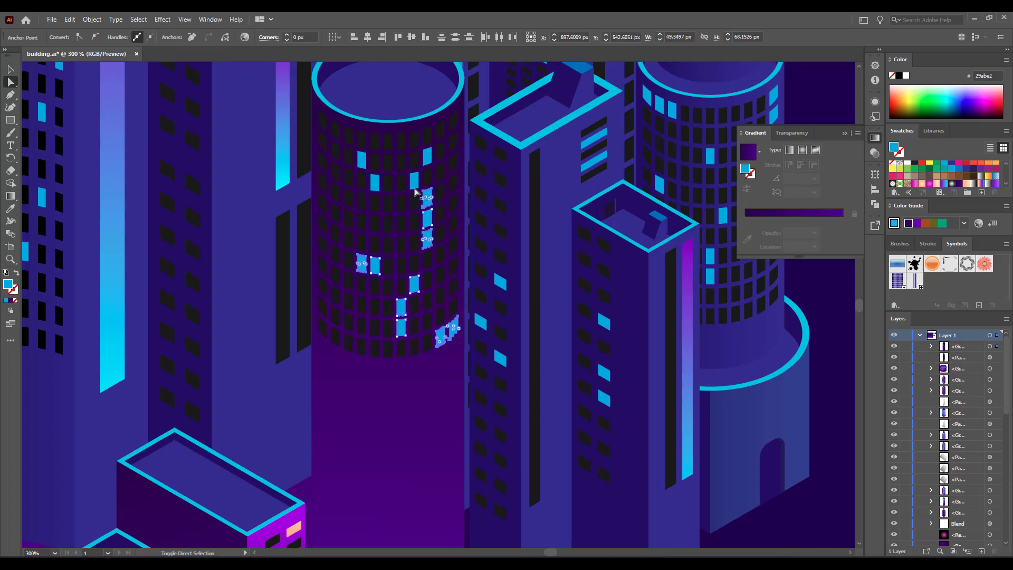
left_click(414, 180, "shift")
left_click(428, 156, "shift")
left_click(375, 183, "shift")
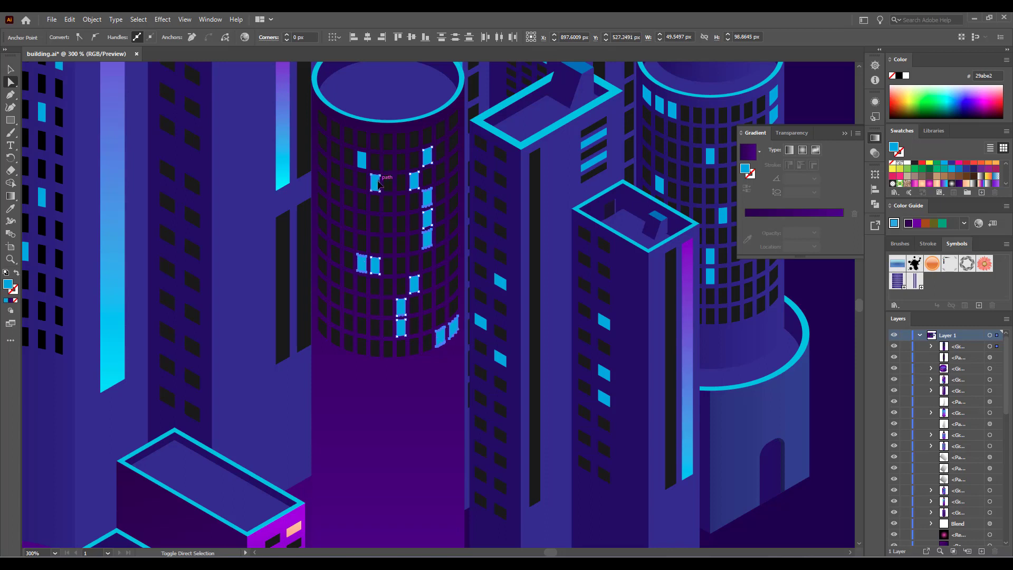
left_click(362, 159, "shift")
scroll(401, 324, "down", 5)
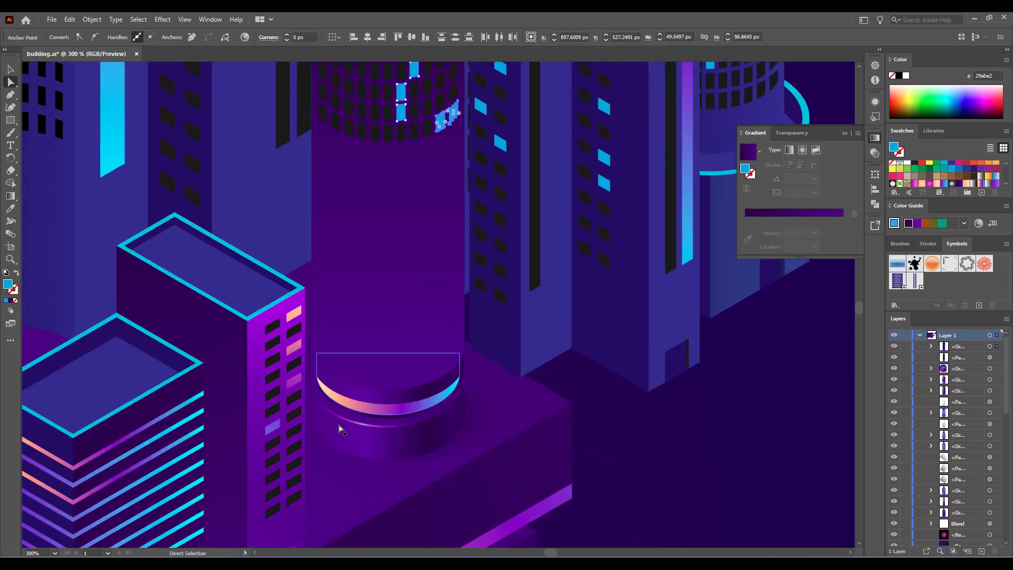
key("i")
left_click(295, 342)
scroll(416, 400, "up", 5)
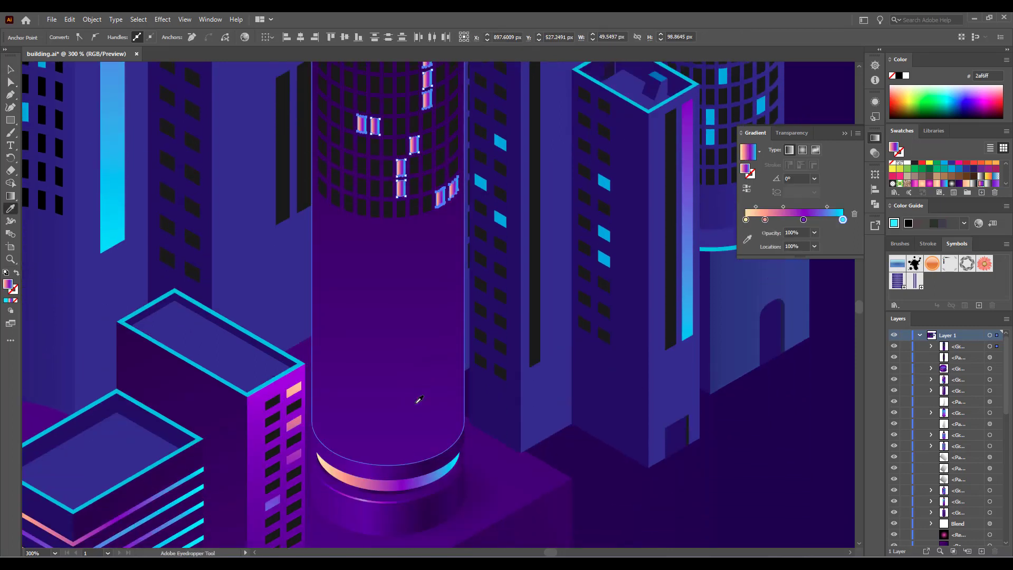
Step: Run the lit windows' gradient vertically at -90° across the cylindrical tower's window area, and select the whole tower group
key("g")
mouse_move(383, 142)
left_mouse_down()
mouse_move(389, 403)
mouse_move(387, 378)
left_mouse_up()
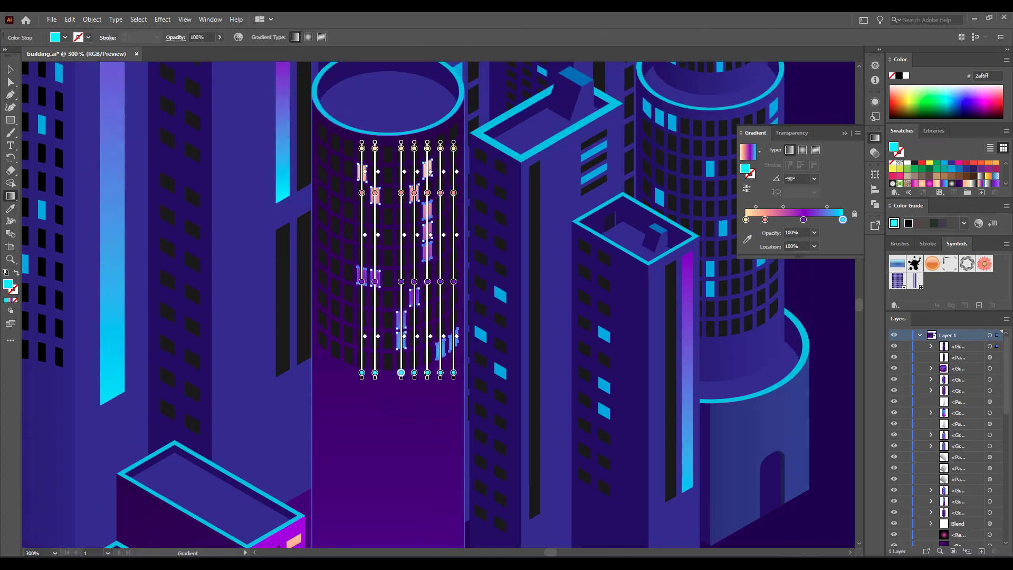
left_click(10, 69)
left_click(384, 445)
scroll(384, 446, "down", 3)
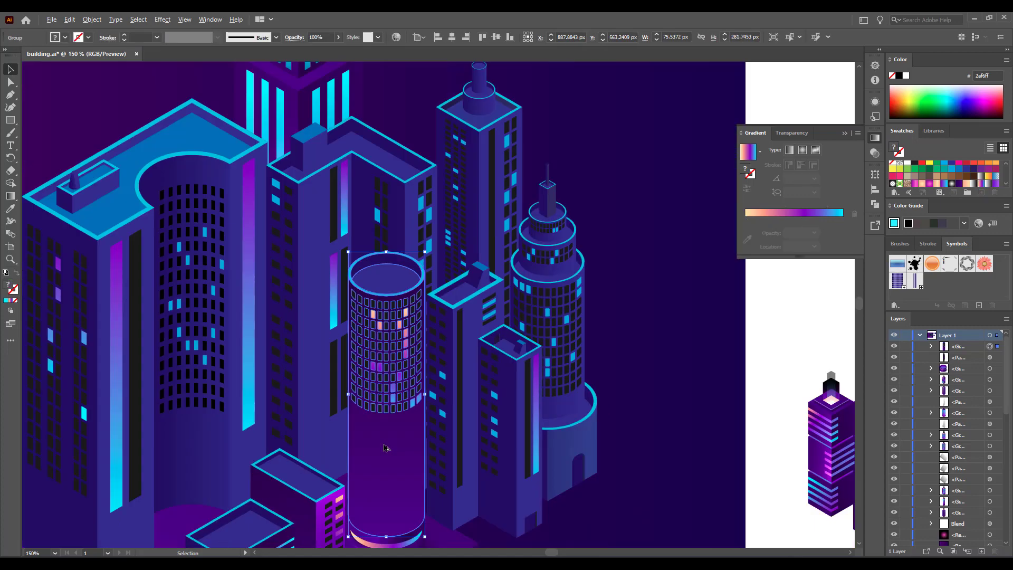
Step: Sample the reference building's purple side fill onto the cylindrical tower's body with the Eyedropper, and deselect the body
left_click(667, 338)
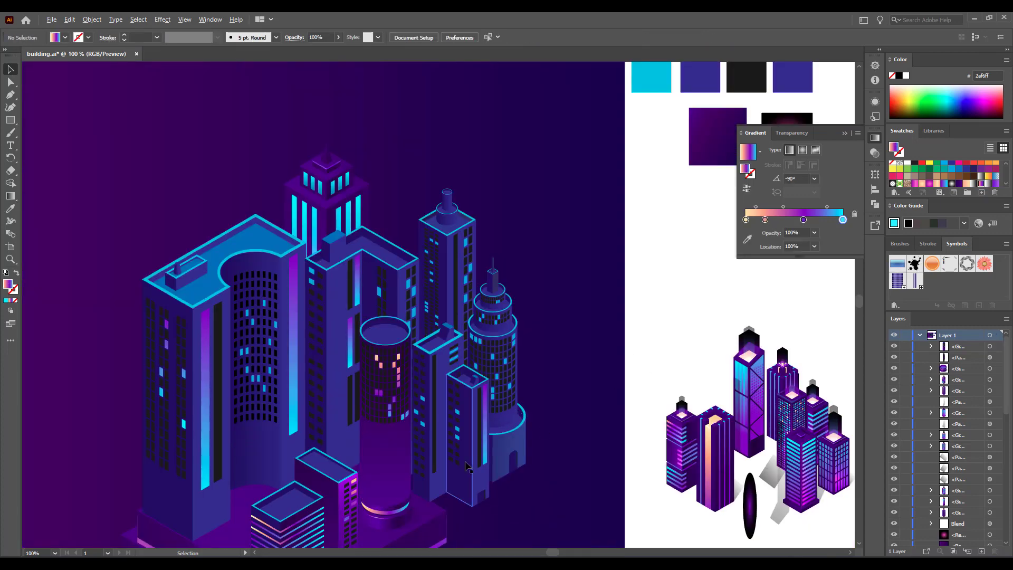
scroll(466, 465, "down", 1)
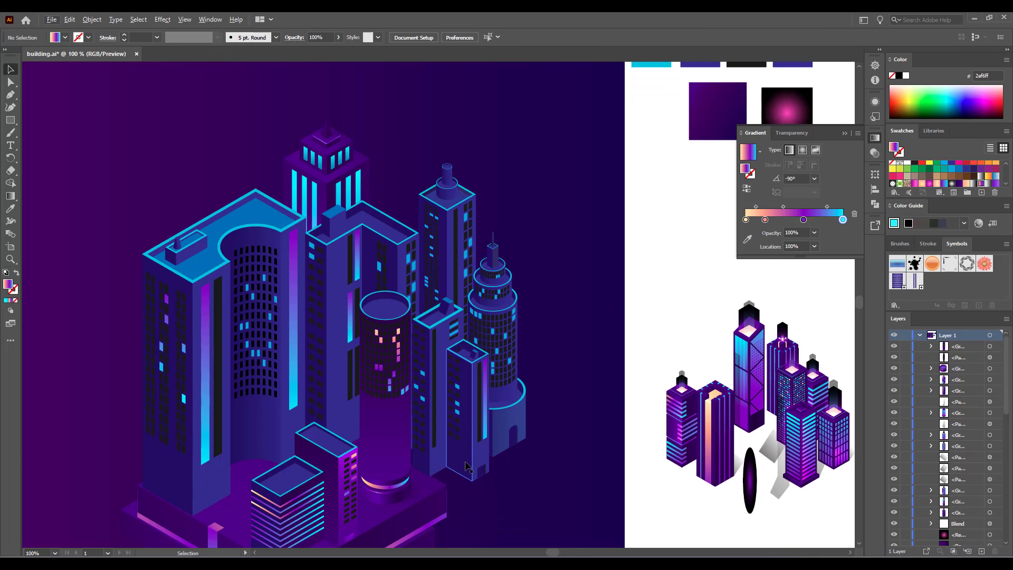
scroll(623, 475, "up", 1)
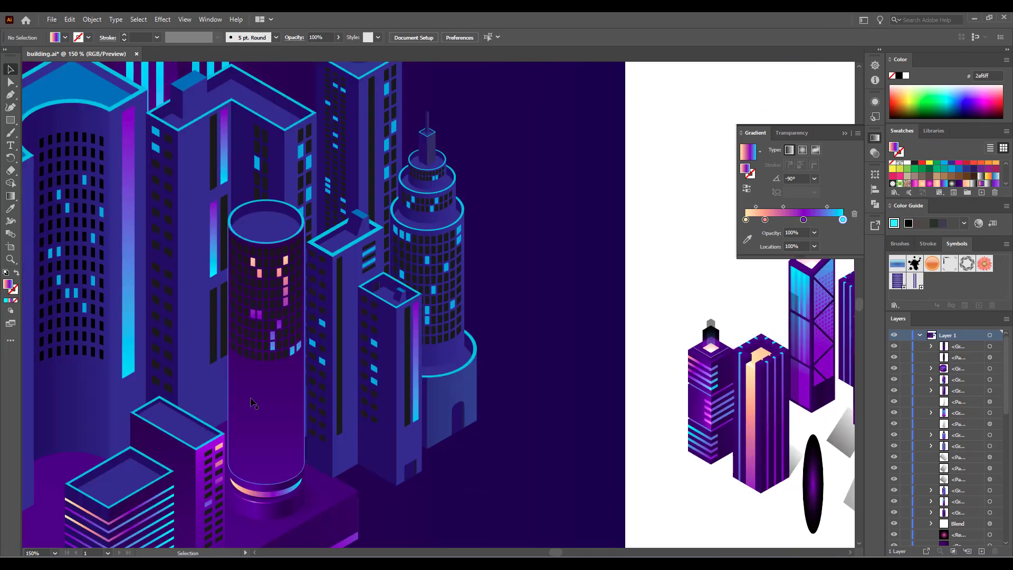
left_click(254, 403)
key("a")
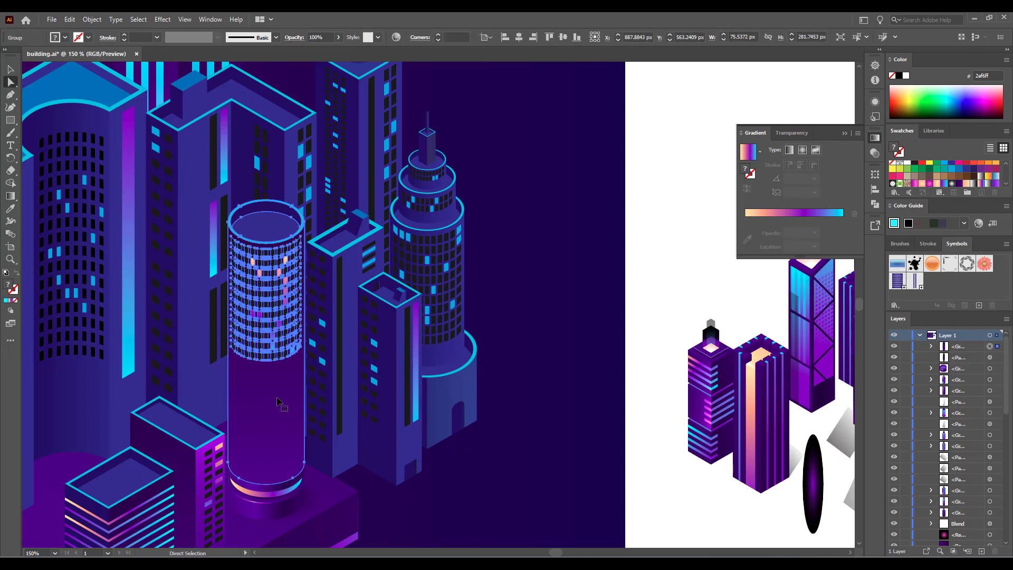
key("ctrl+shift+a")
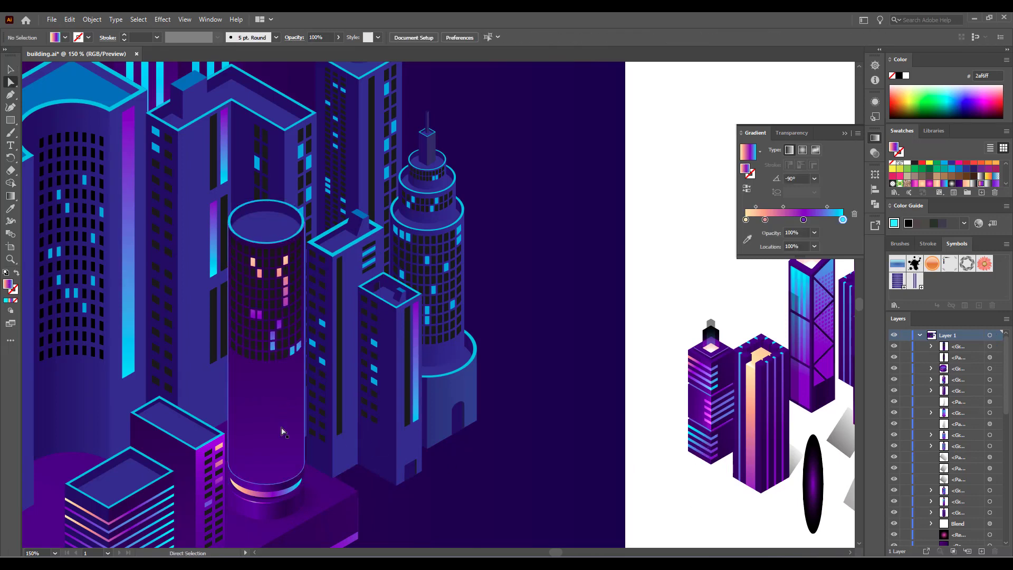
left_click(283, 431)
key("i")
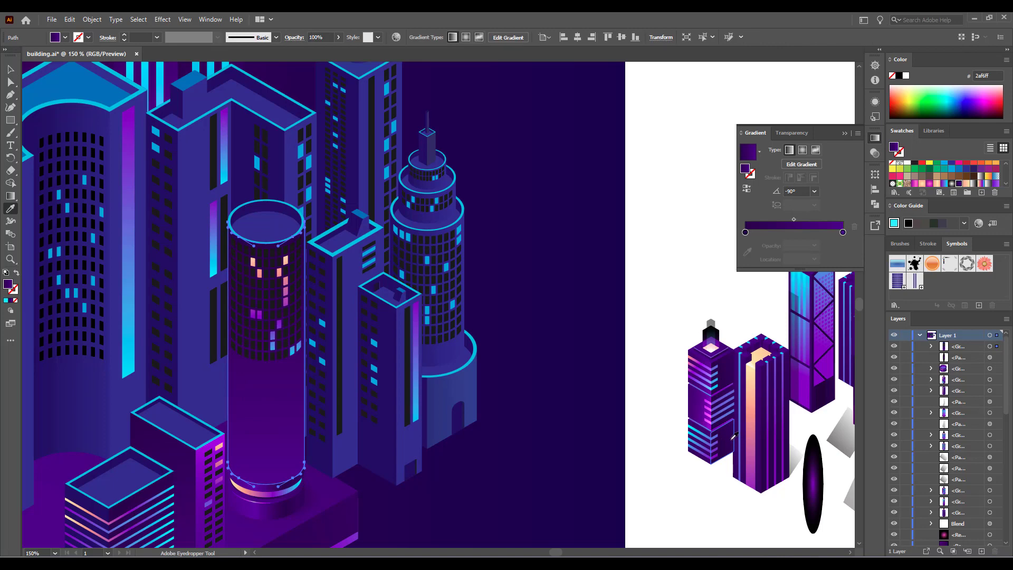
left_click(729, 438)
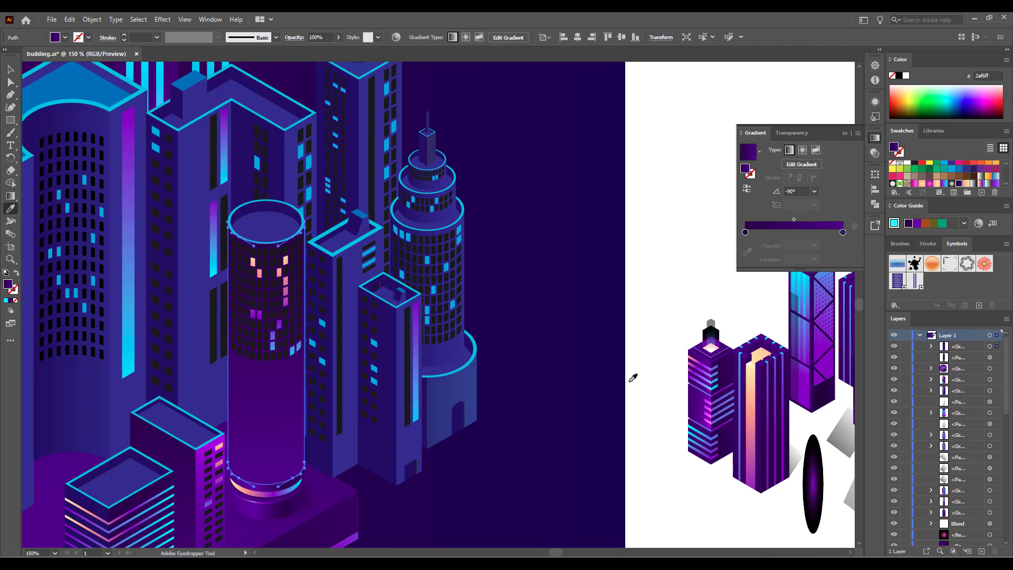
key("a")
left_click(618, 373)
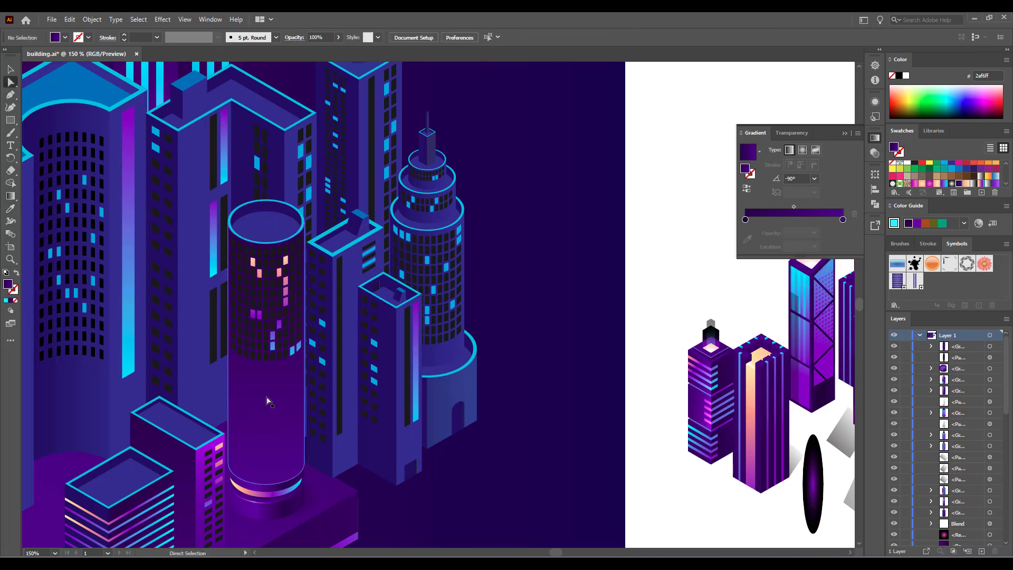
left_click(253, 346)
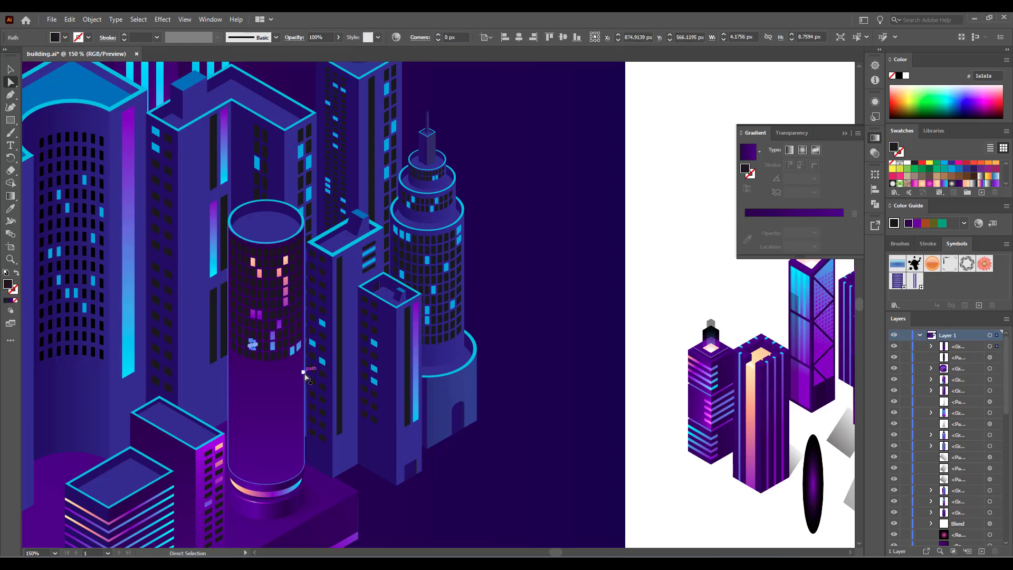
Step: Draw a closed five-point glow shape about 80 px wide and 119 px high above the leftmost tower, its base following the roof's front edges
scroll(305, 375, "down", 3)
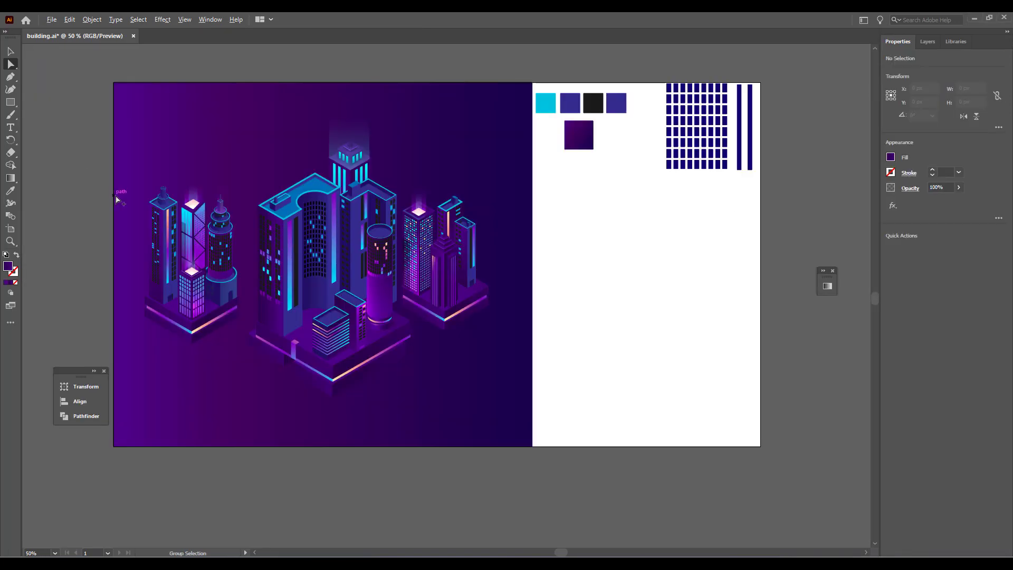
scroll(293, 247, "up", 8)
scroll(294, 246, "up", 1)
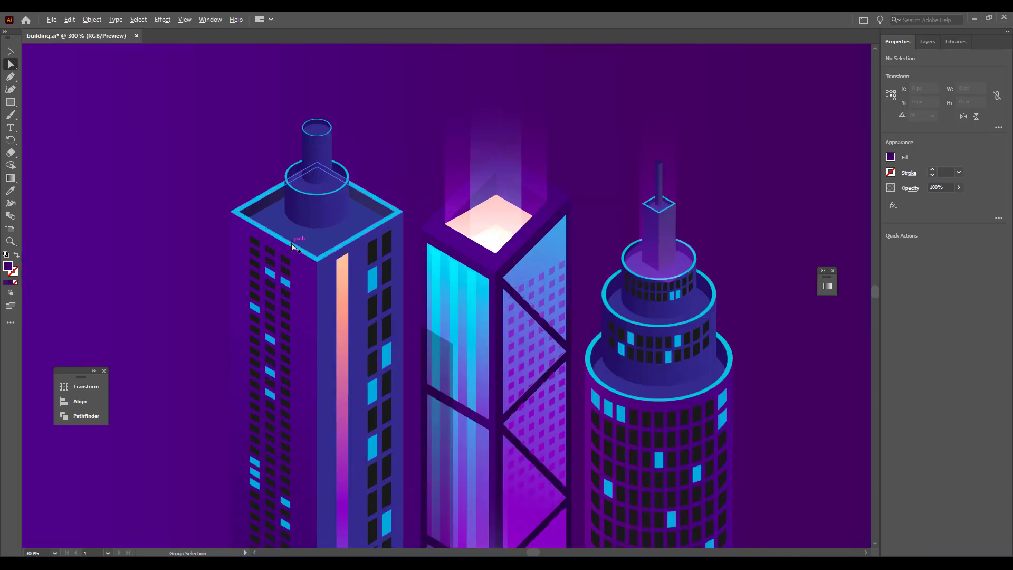
scroll(271, 338, "up", 5)
key("p")
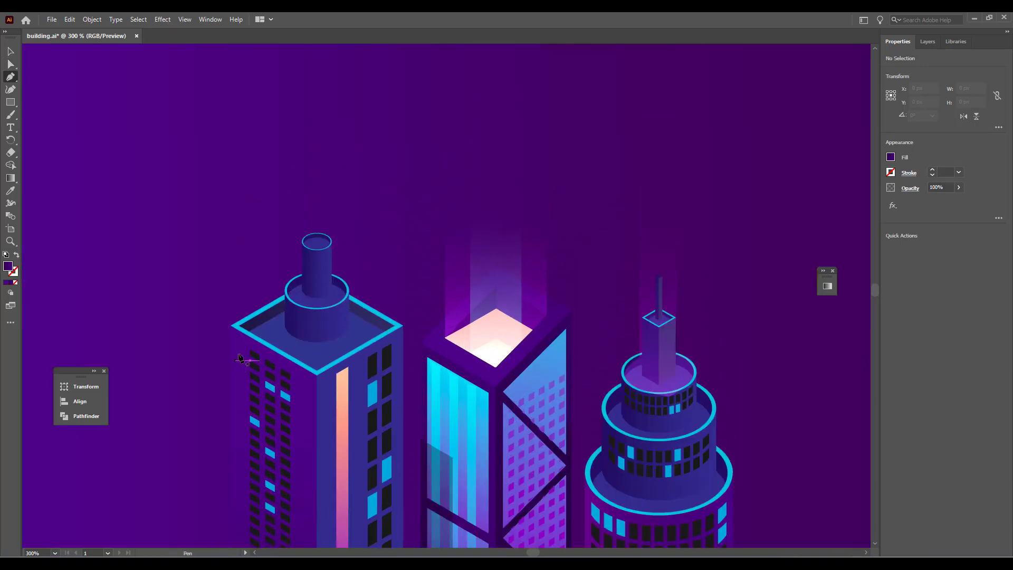
left_click(238, 326)
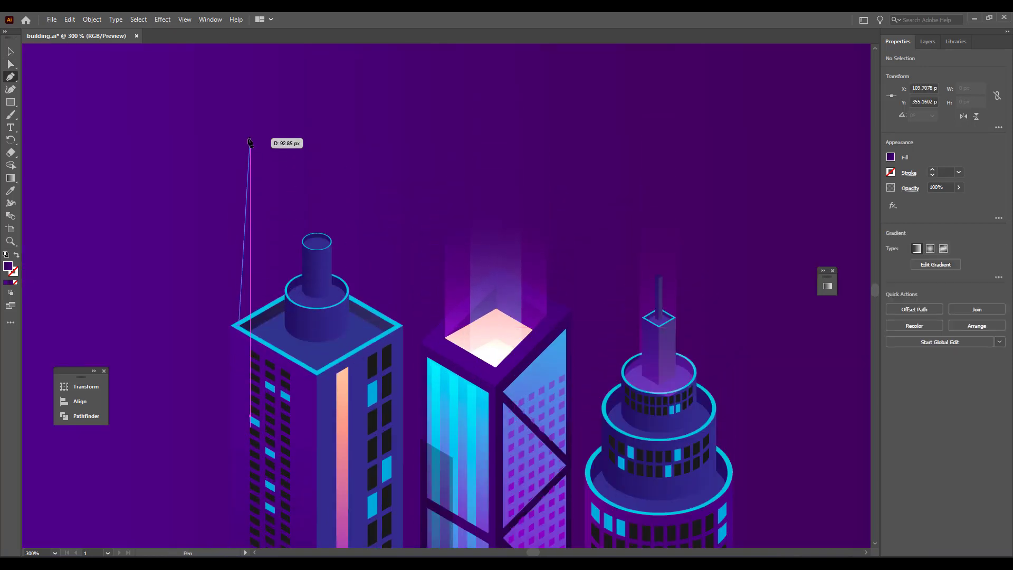
left_click(238, 130)
left_click(400, 130)
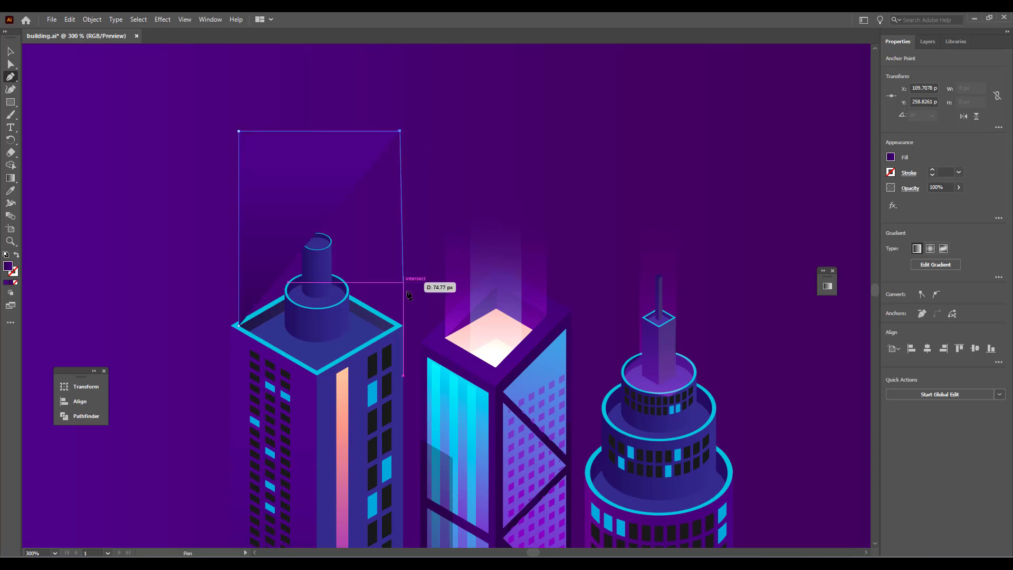
left_click(401, 327)
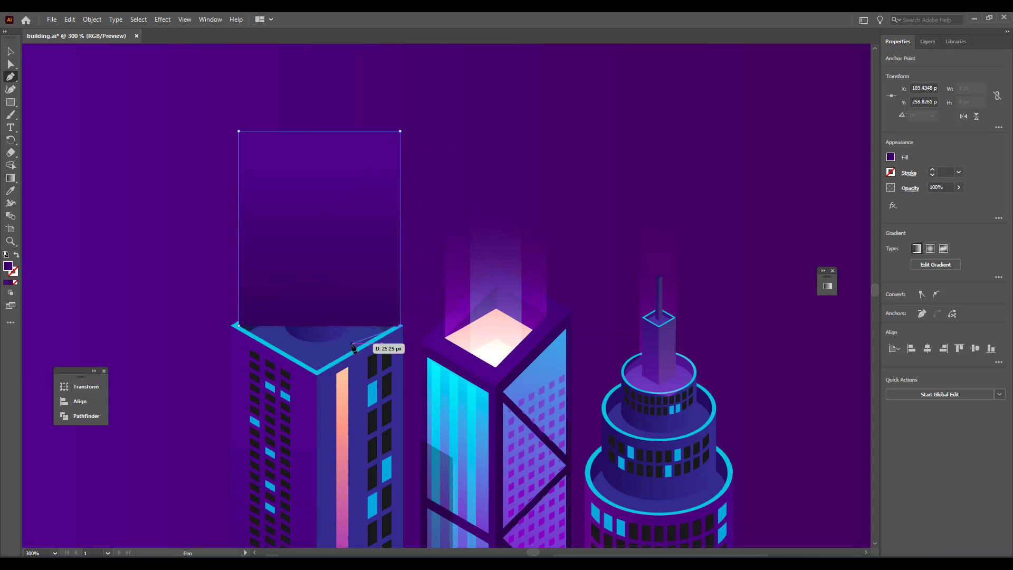
left_click(317, 372)
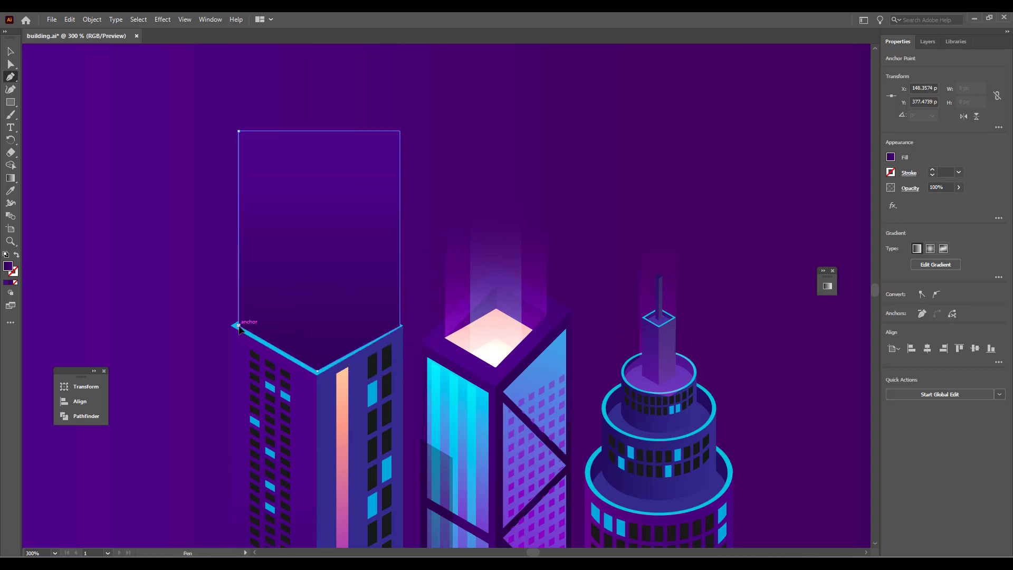
left_click(239, 326)
Step: Copy the middle tower's outer purple glow fill onto the new shape and run its gradient vertically, brightest at the roof and fading upward
key("i")
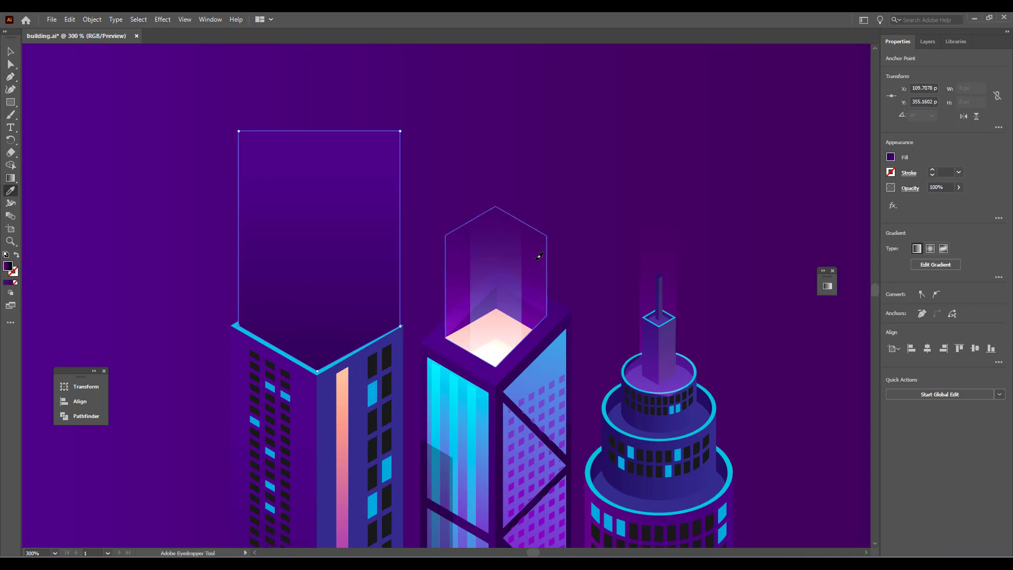
left_click(538, 256)
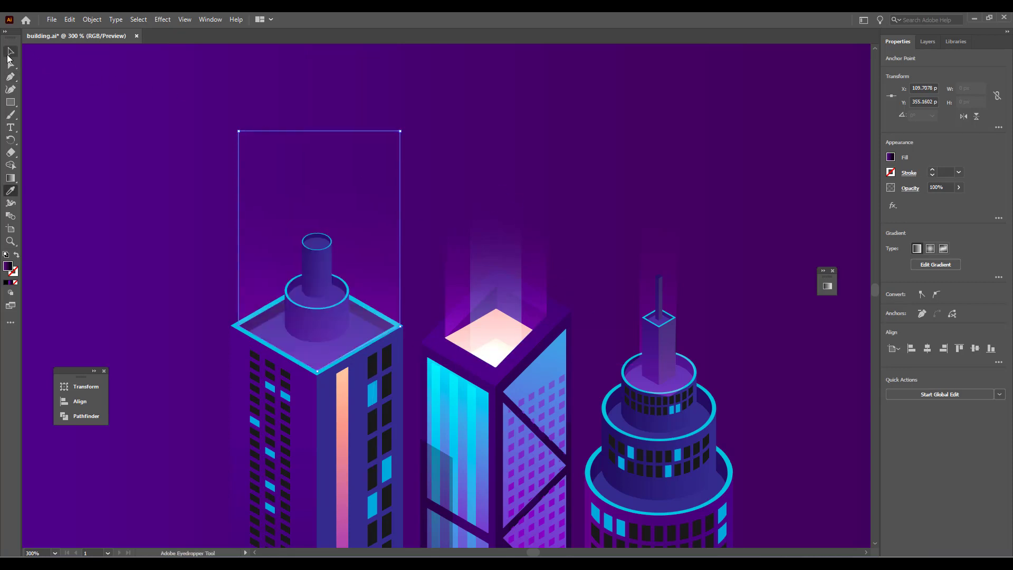
key("g")
left_click_drag(314, 106, 323, 300)
left_click_drag(317, 389, 320, 93)
left_click(13, 64)
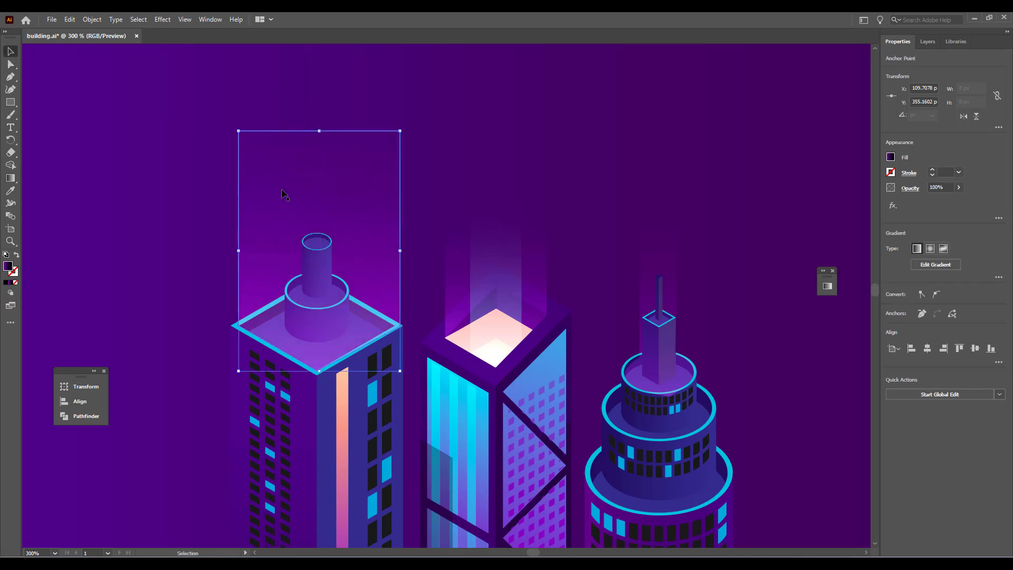
key("v")
Step: Paste a copy of the glow shape in front and scale it about its centre to about 69 × 103 px
left_click(69, 20)
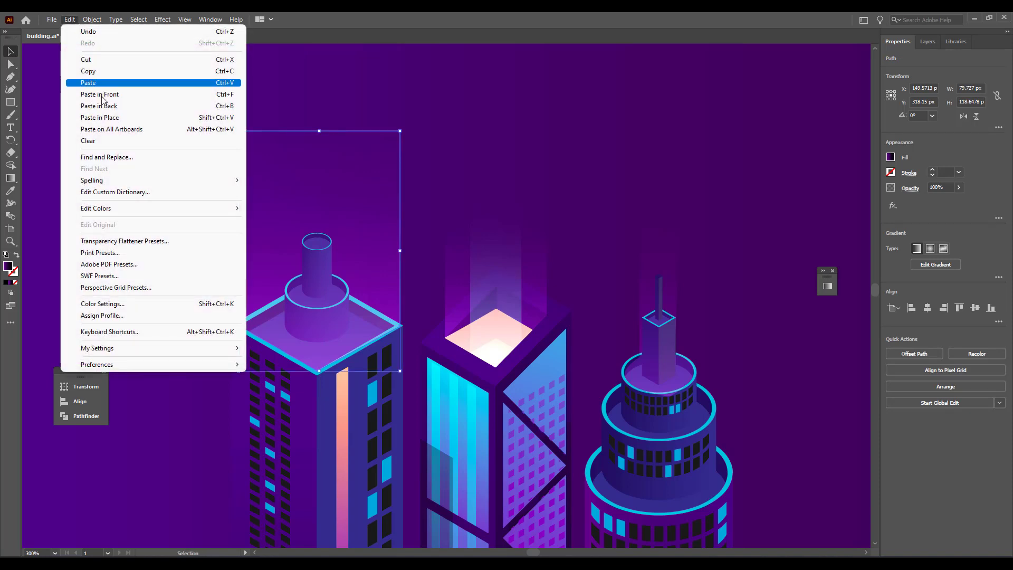
left_click(88, 71)
left_click(71, 20)
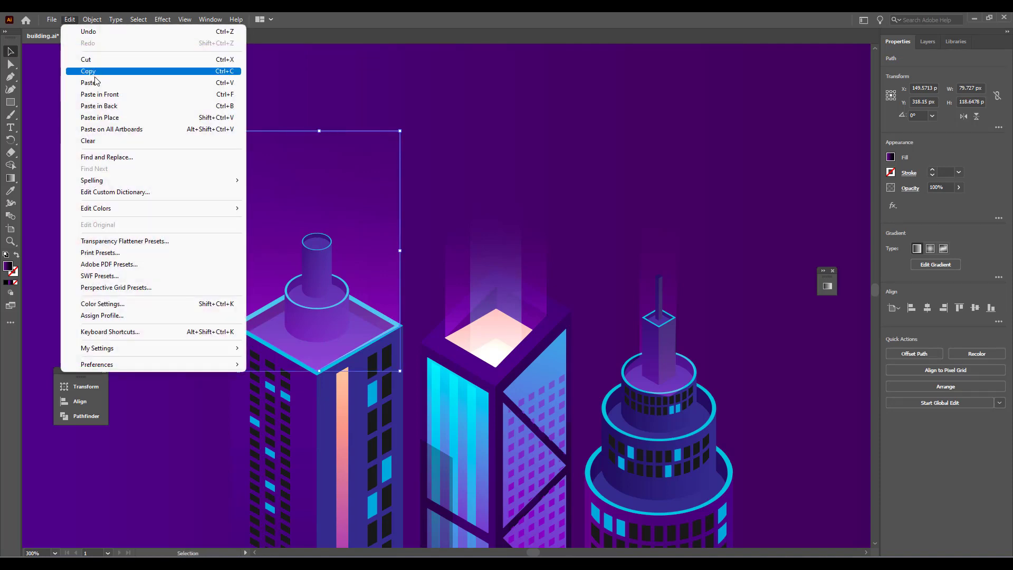
left_click(116, 95)
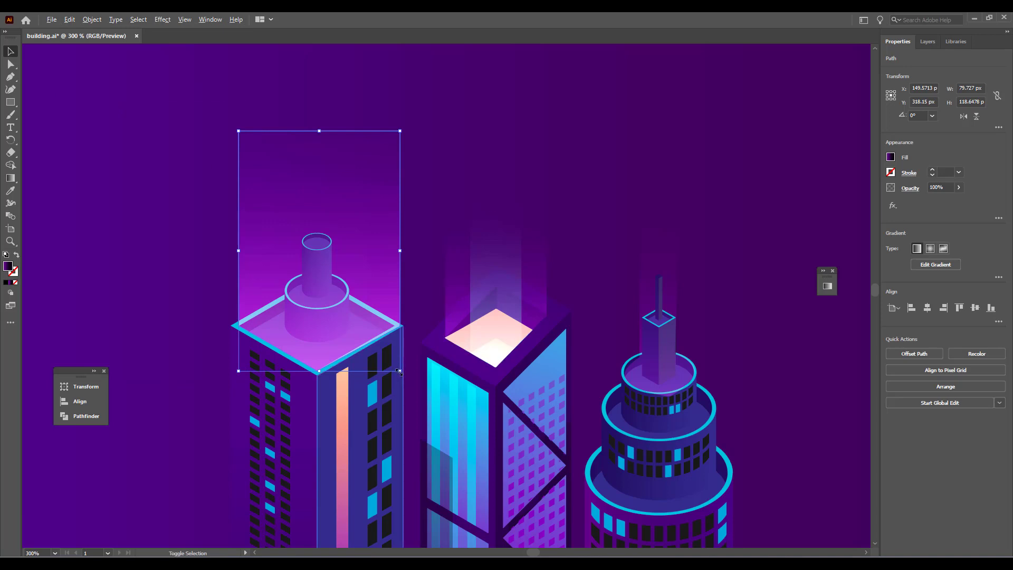
left_click_drag(399, 371, 393, 357)
Step: Move the inner glow's lower anchors to the roof's front edges, and copy the middle tower's cyan-to-black inner glow at 50% opacity onto it
key("a")
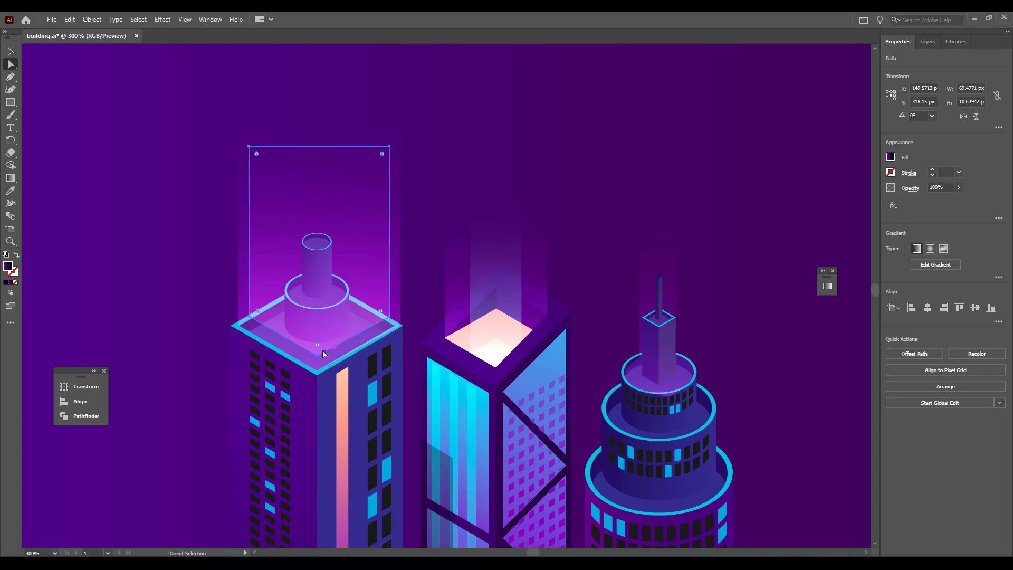
left_click_drag(319, 361, 250, 325)
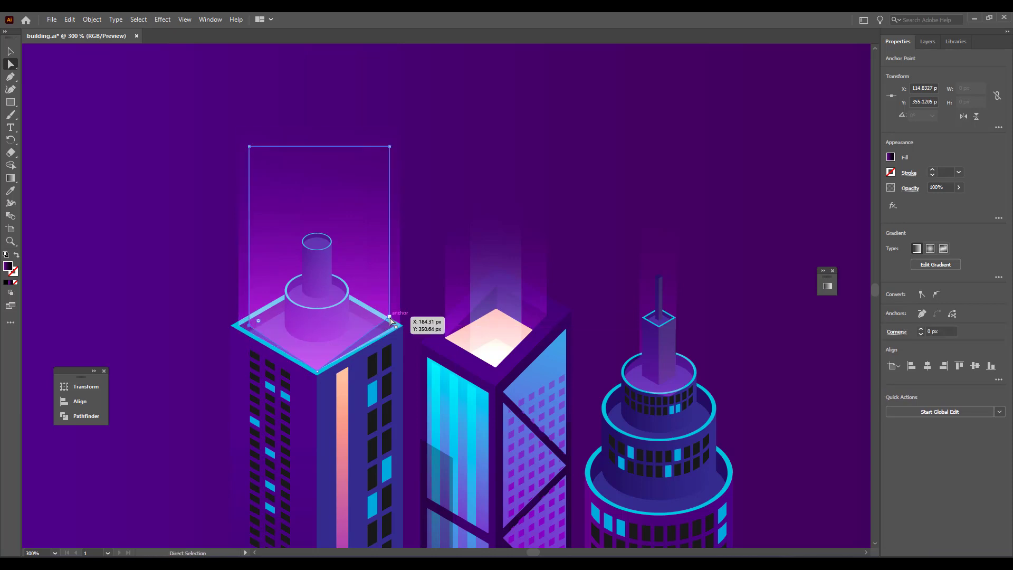
left_click_drag(392, 320, 391, 329)
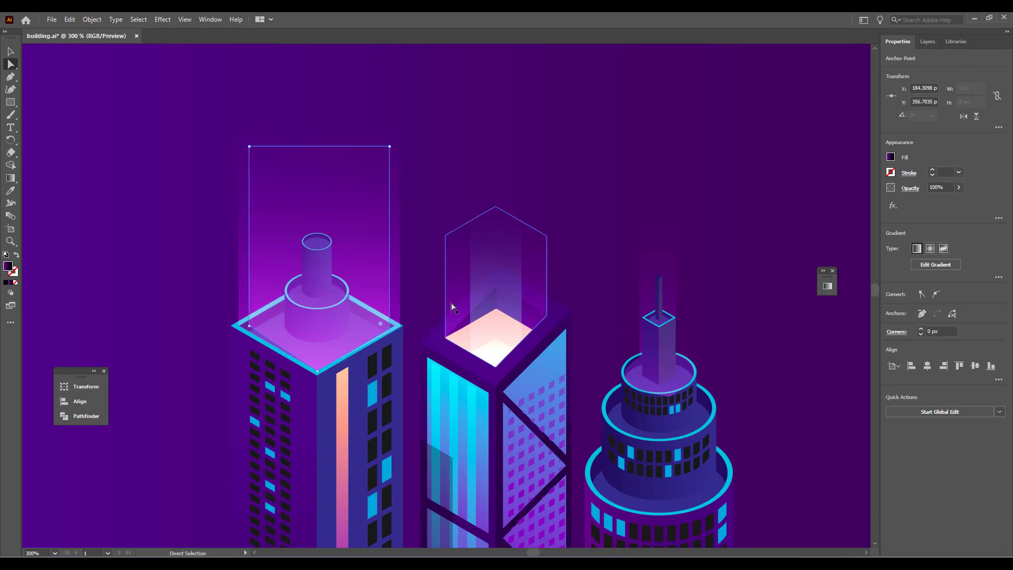
key("i")
left_click(504, 265)
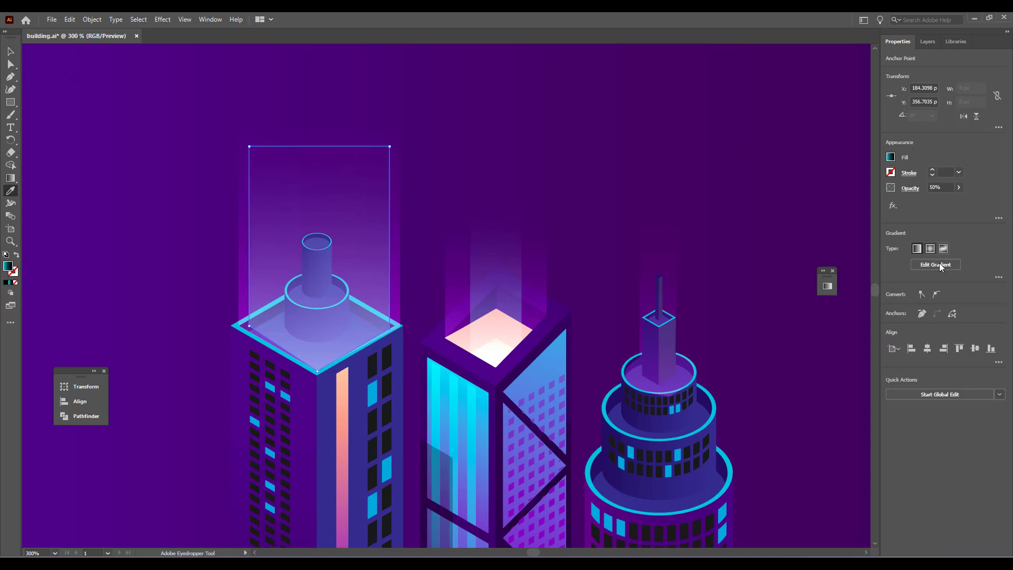
Step: Examine the inner glow's gradient angle, the colours of both gradient stops, and the shape's opacity
left_click(999, 278)
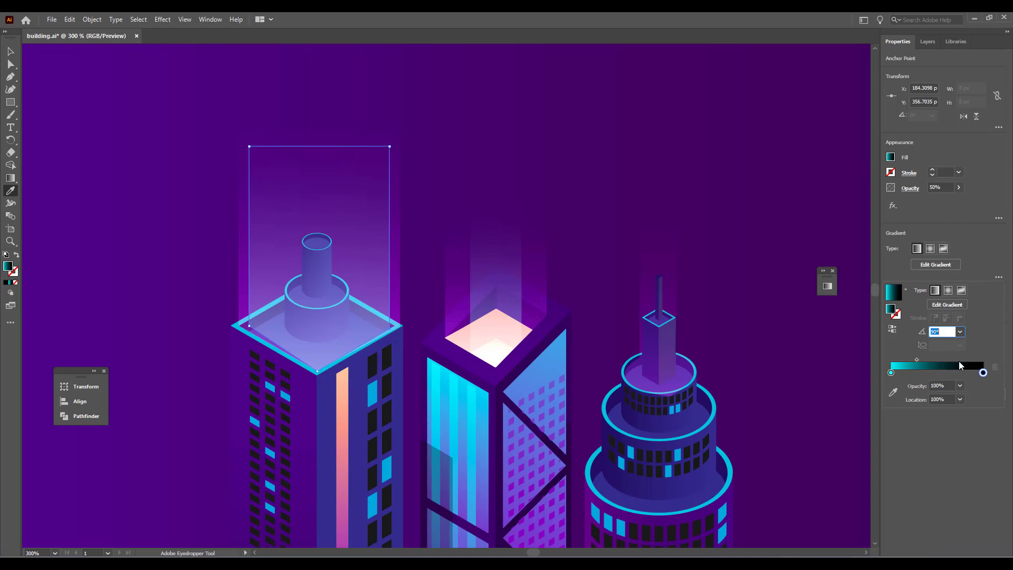
left_click(891, 372)
double_click(890, 372)
left_click(955, 462)
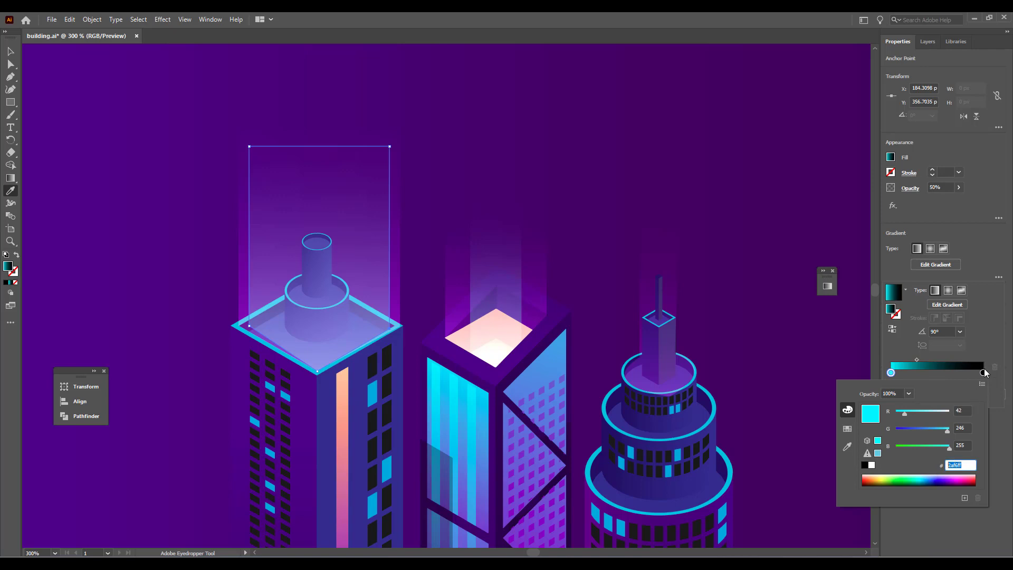
double_click(983, 372)
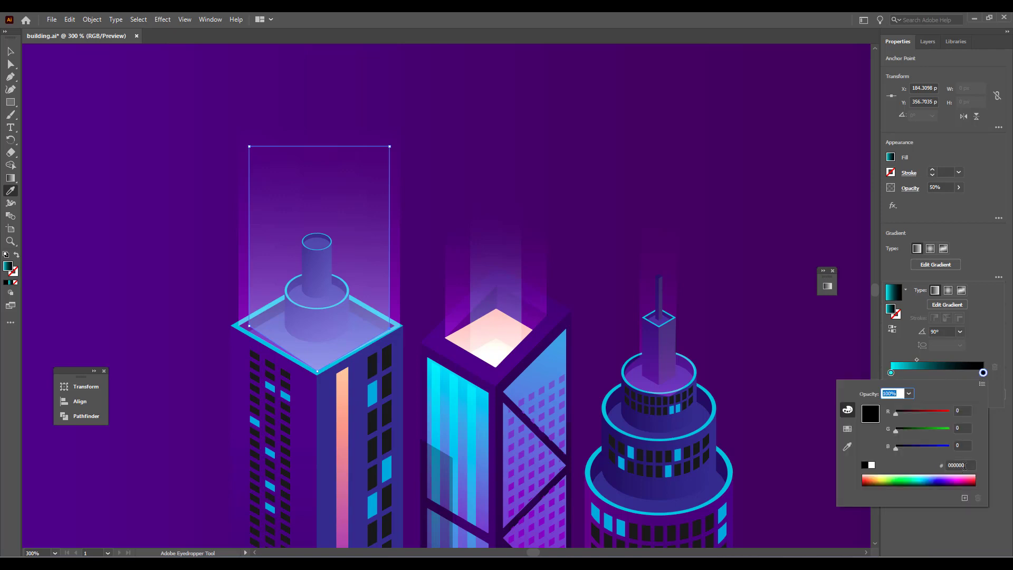
left_click(964, 465)
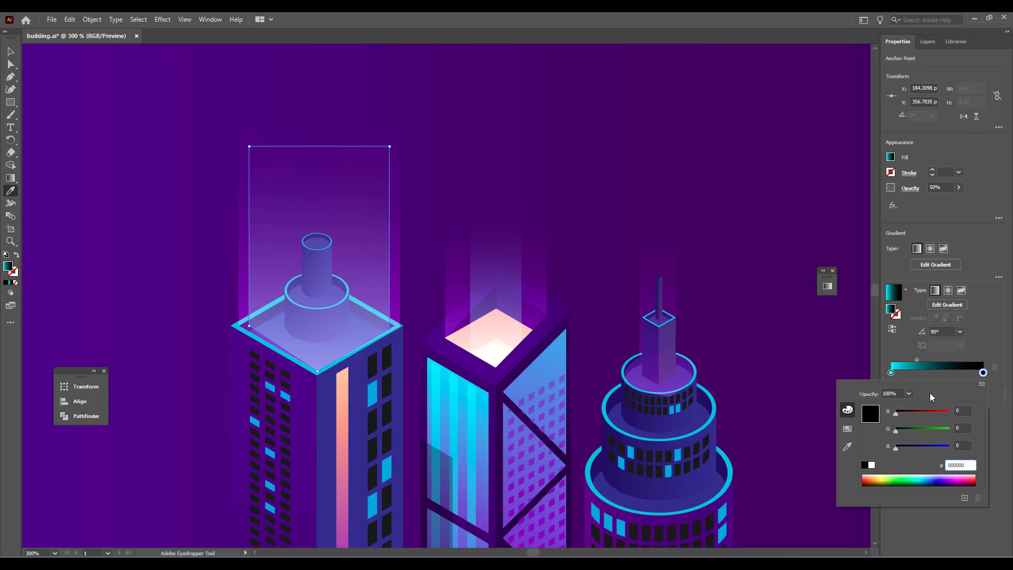
left_click(985, 334)
left_click(937, 191)
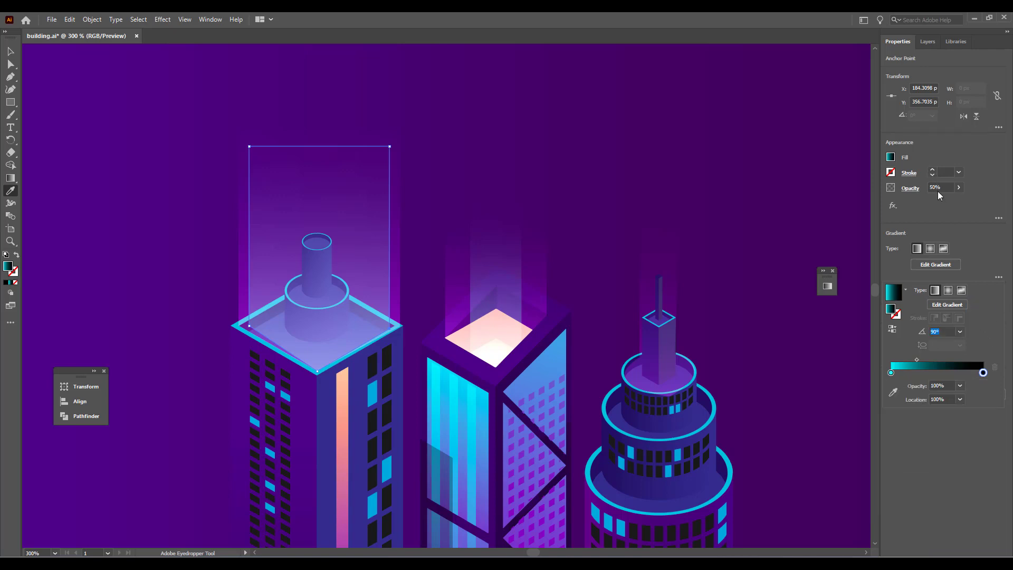
left_click(938, 188)
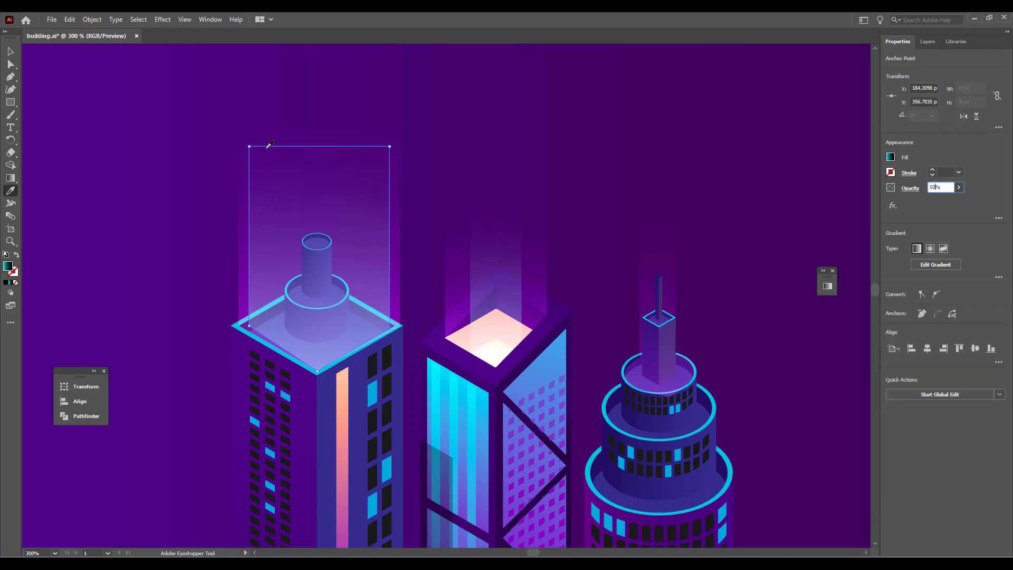
Step: Examine the outer purple glow's gradient angle, the colours of both gradient stops, and the shape's opacity
left_click(11, 64)
left_click(244, 197)
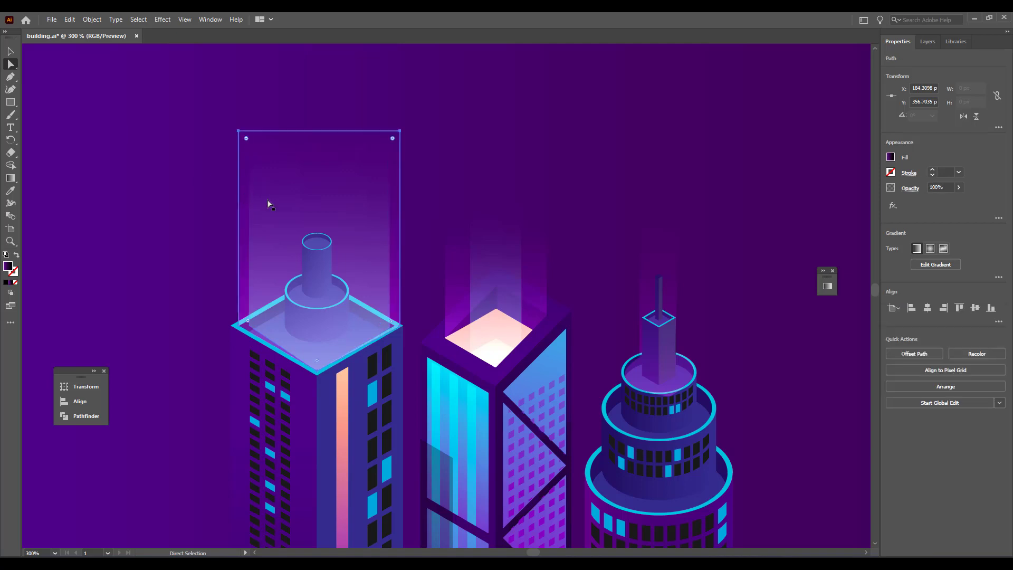
left_click(998, 277)
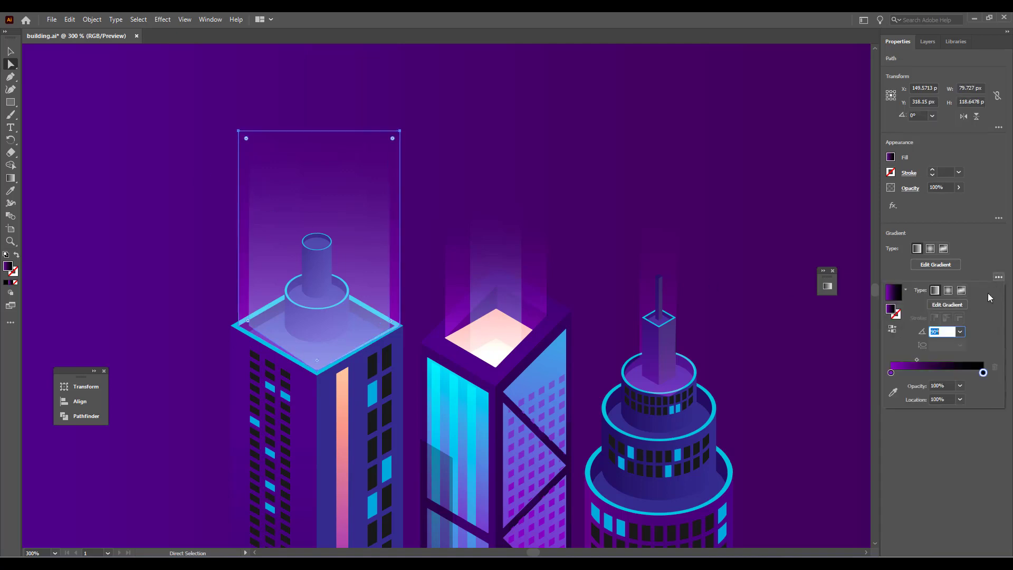
left_click(890, 373)
double_click(891, 373)
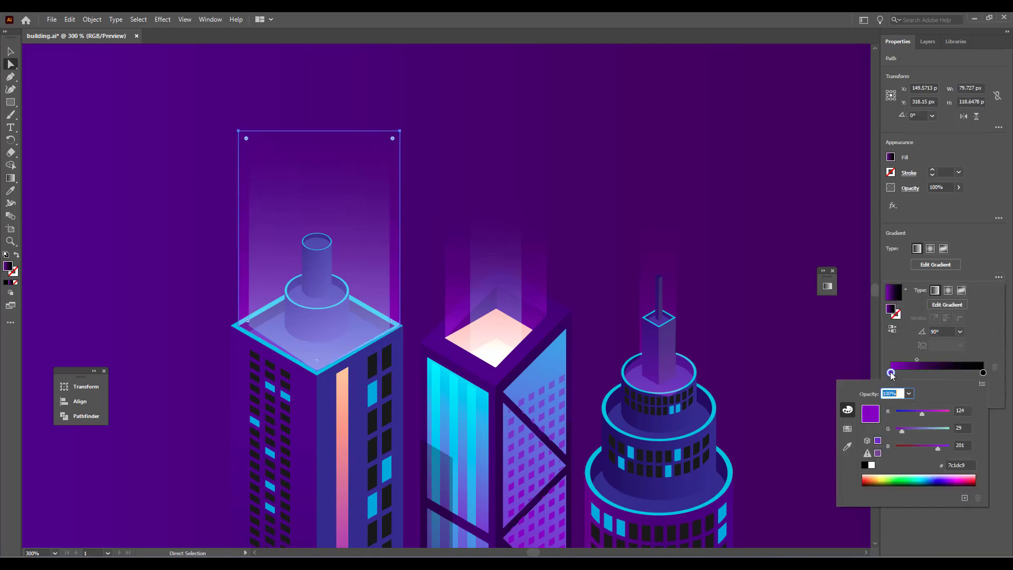
left_click(974, 465)
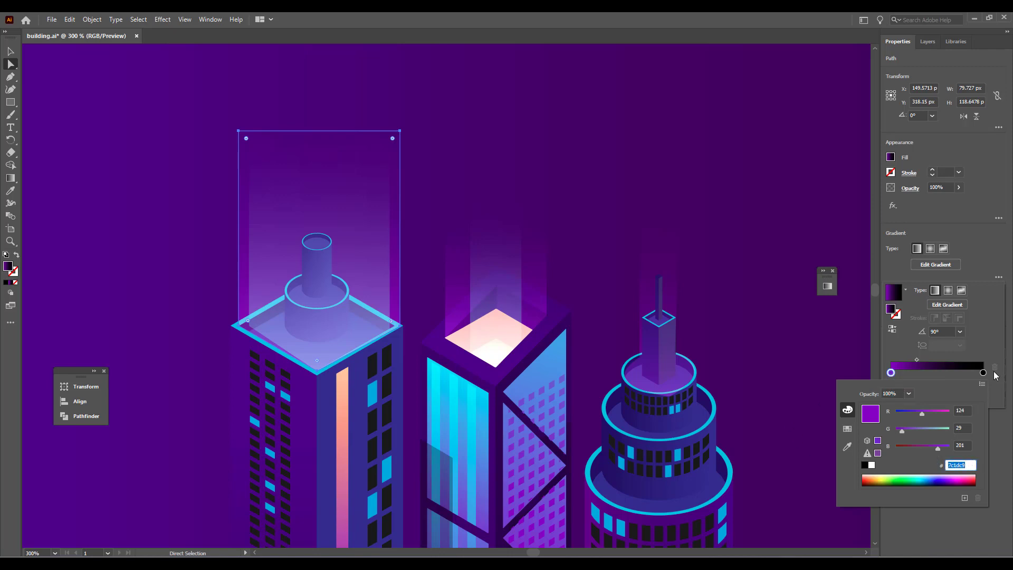
left_click(983, 373)
double_click(983, 373)
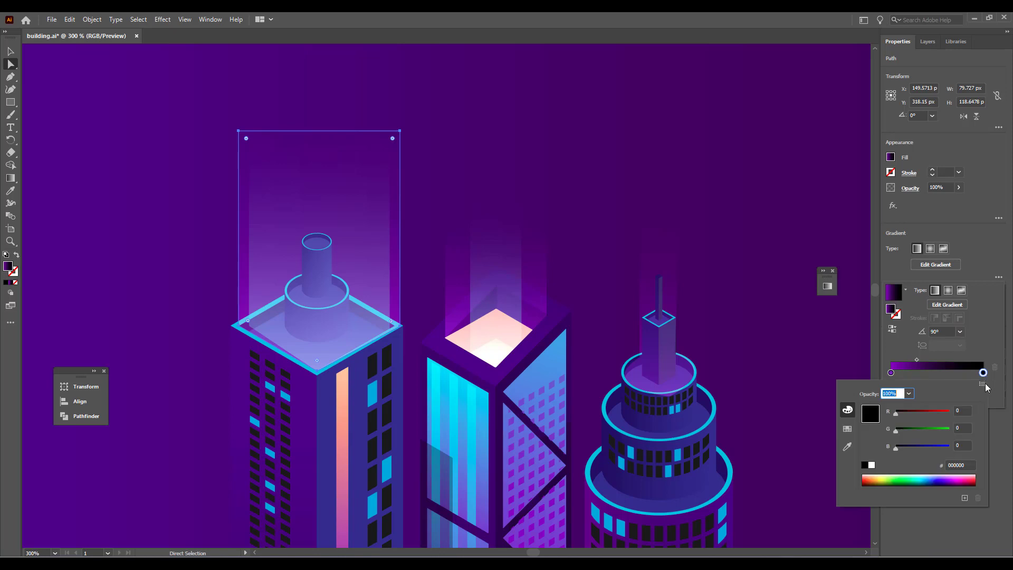
left_click(970, 464)
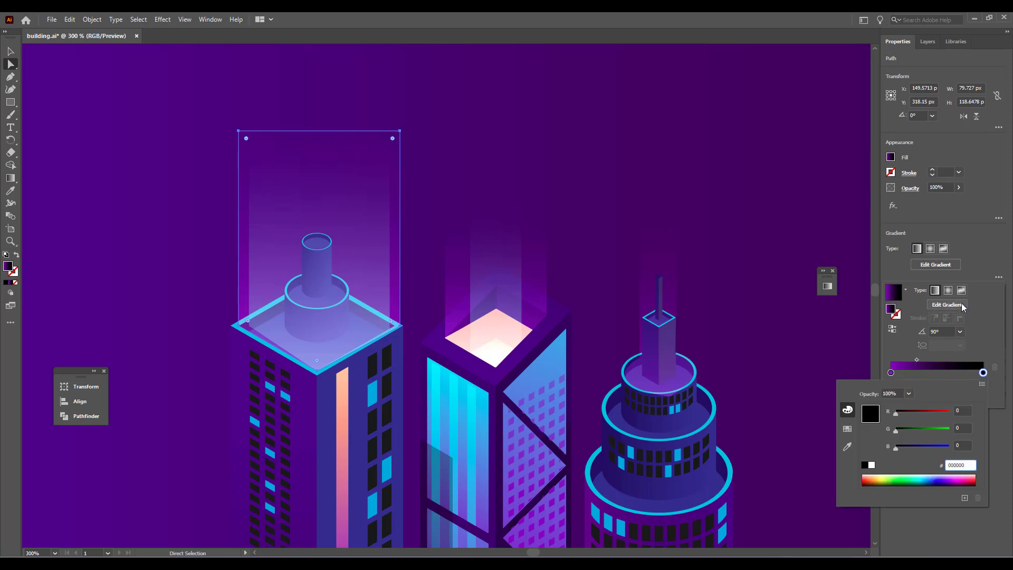
key("Return")
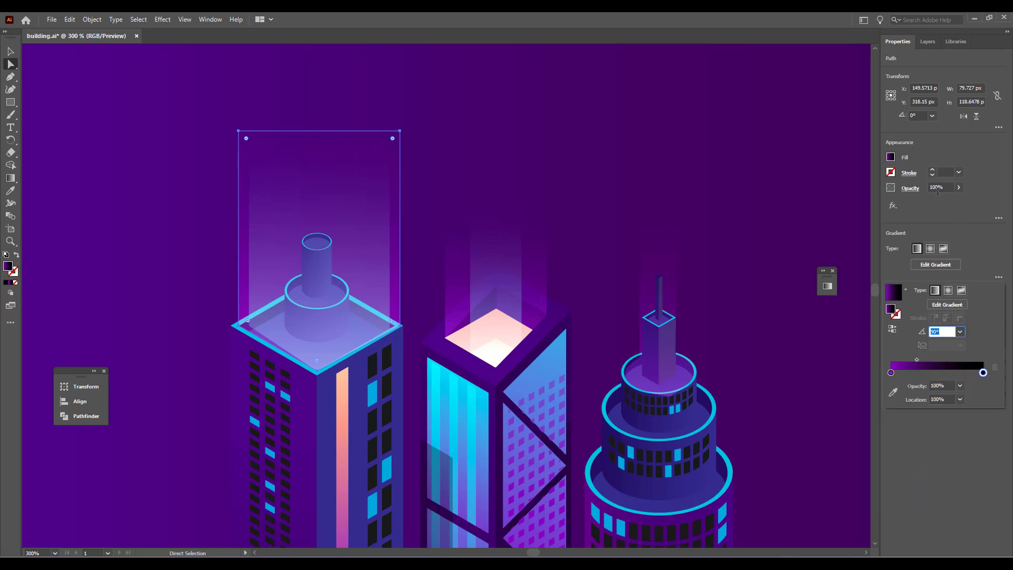
Step: Deselect the glow, close the floating Transform, Align and Pathfinder group, and review the whole city with the interface panels hidden
left_click(95, 134)
scroll(132, 226, "down", 1)
scroll(131, 226, "down", 1)
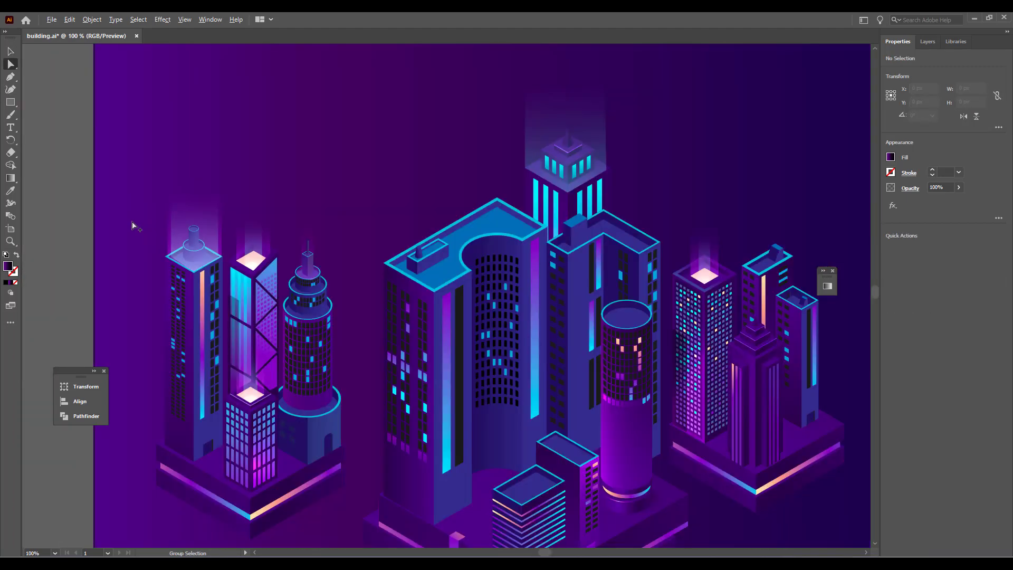
left_click_drag(361, 393, 305, 286)
left_click(104, 370)
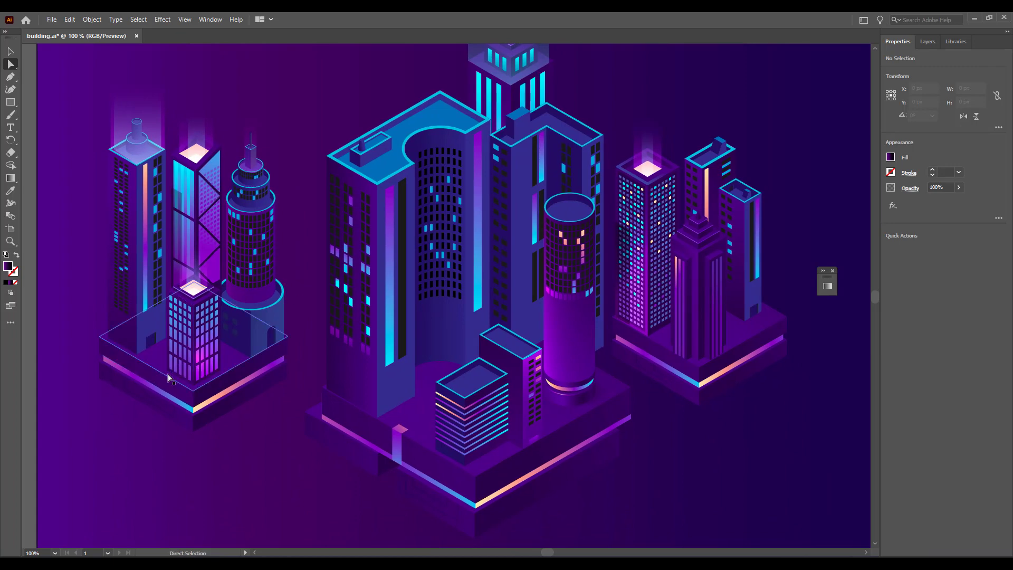
key("Tab")
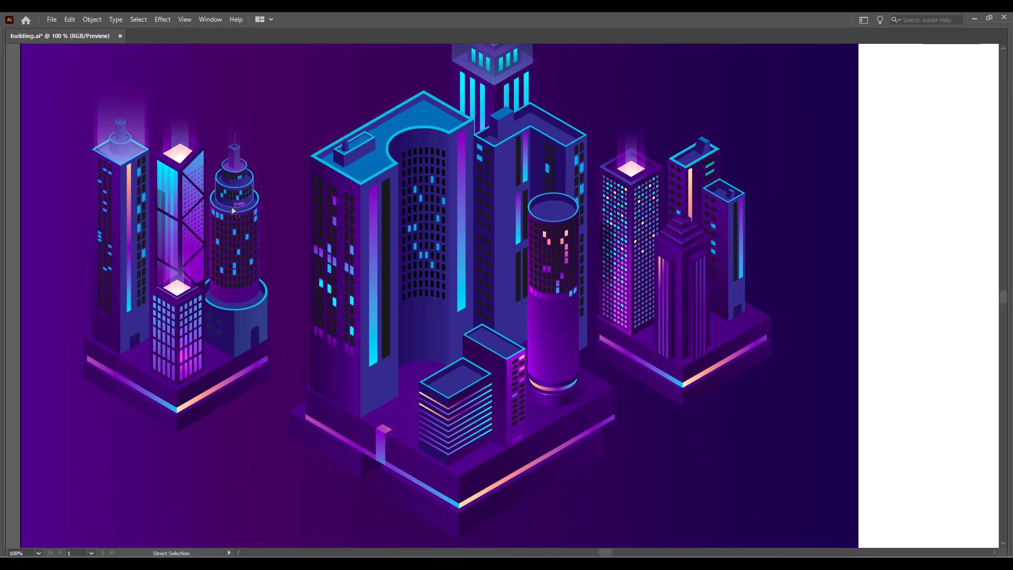
mouse_move(162, 140)
left_mouse_down()
mouse_move(245, 215)
mouse_move(188, 217)
mouse_move(161, 146)
left_mouse_up()
left_click_drag(466, 391, 464, 464)
scroll(419, 363, "down", 1)
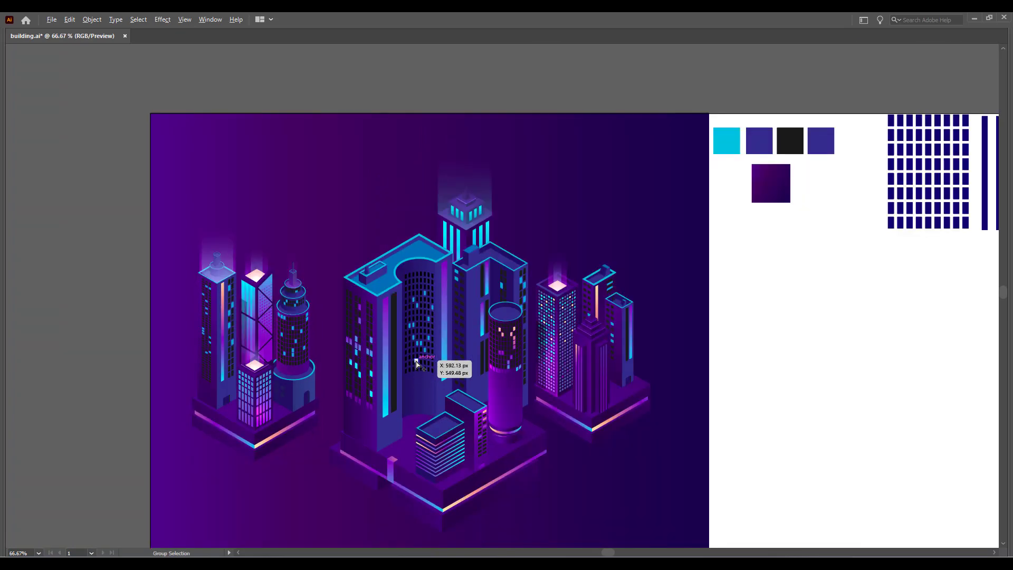
scroll(416, 360, "down", 1)
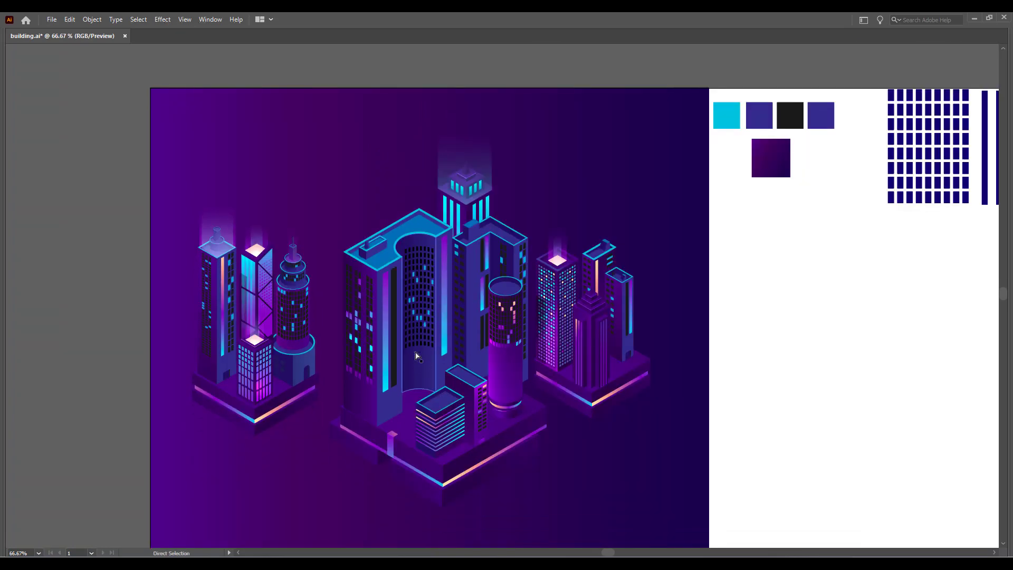
key("Tab")
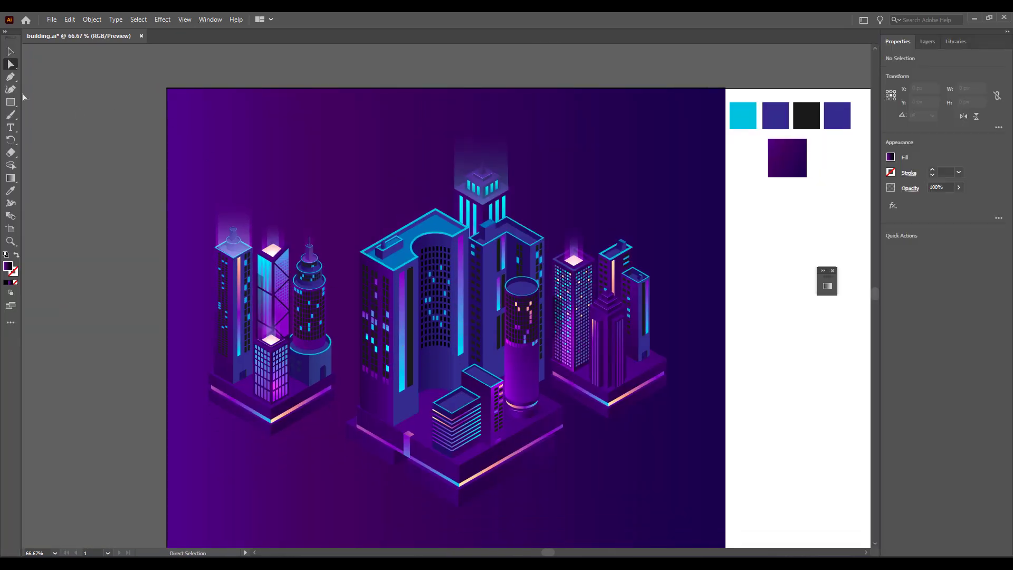
Step: Narrow the artboard to the width of the purple-to-indigo background, leaving the colour swatches and window pattern outside it
left_click(11, 228)
scroll(137, 229, "down", 1)
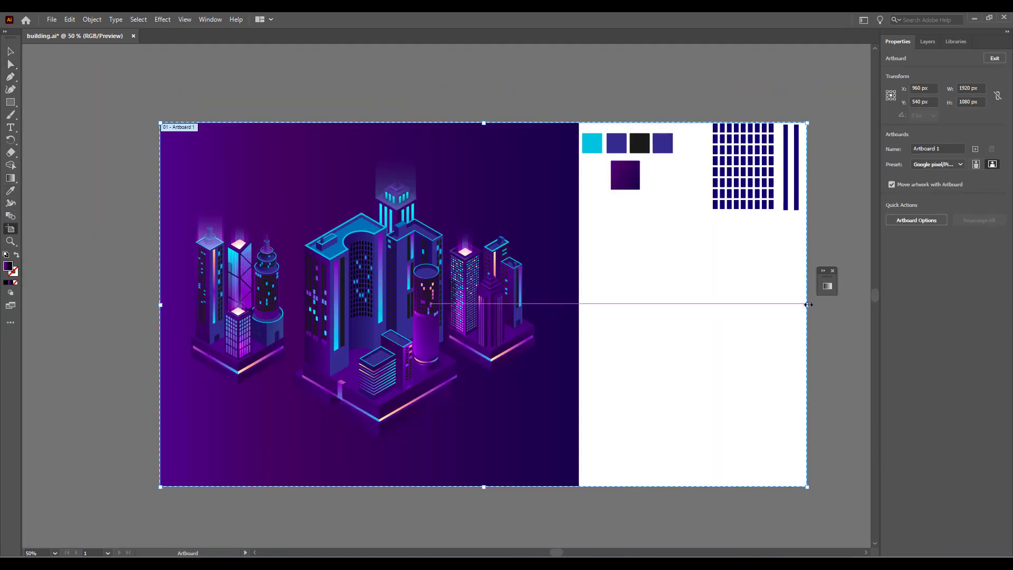
left_click_drag(807, 305, 579, 325)
left_click(11, 51)
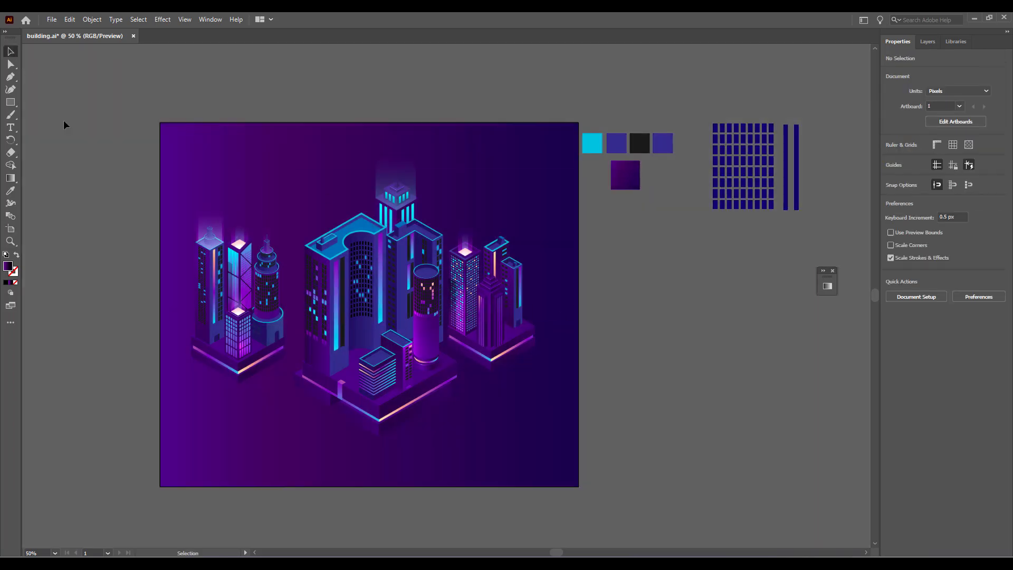
Step: Select all three building blocks and reposition them together slightly further left and higher on the background
scroll(434, 358, "up", 1)
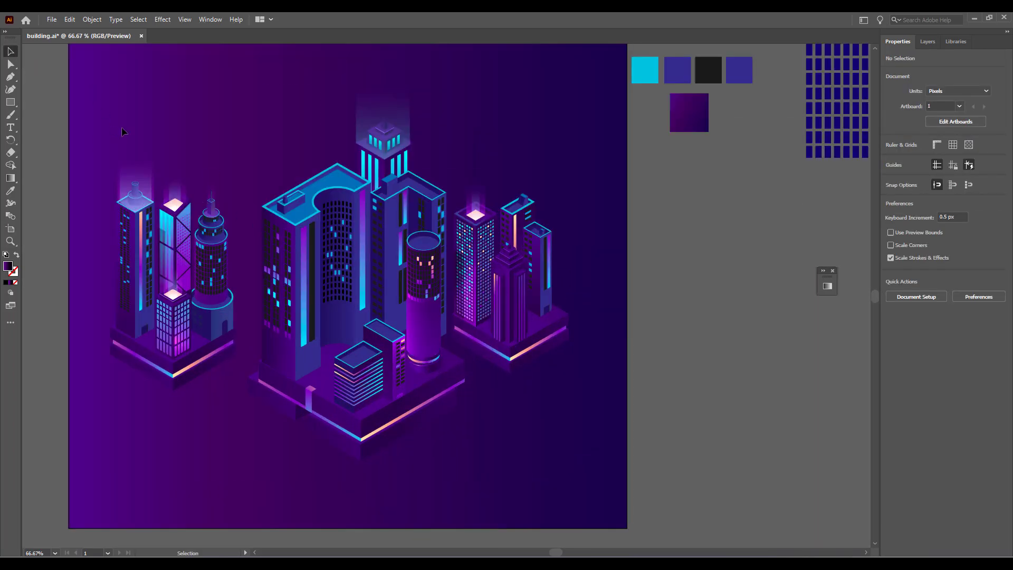
left_click_drag(121, 131, 536, 413)
left_click_drag(404, 314, 401, 326)
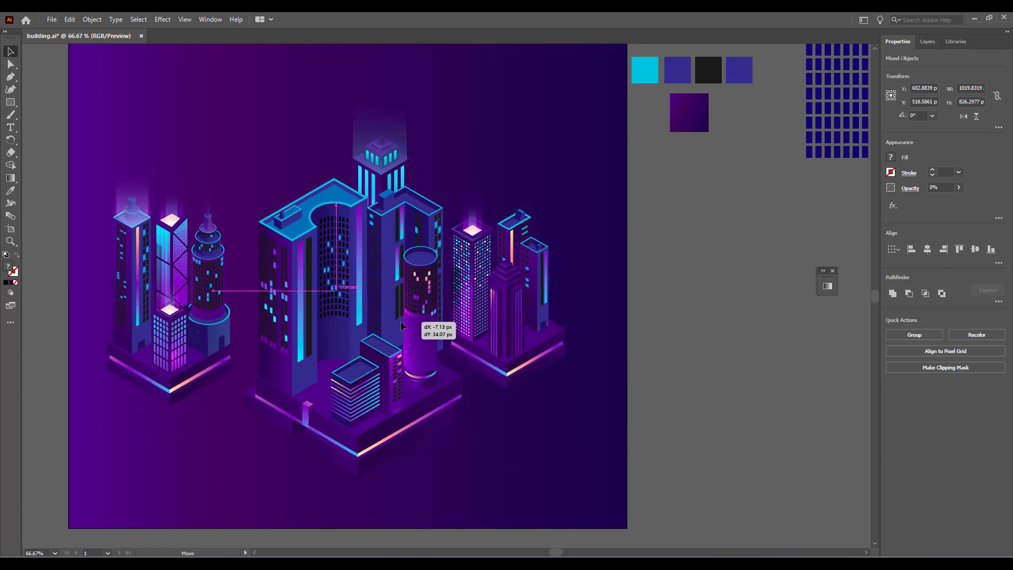
left_click(678, 310)
left_click_drag(105, 116, 475, 478)
left_click_drag(325, 342, 325, 314)
left_click(667, 427)
scroll(668, 428, "down", 1)
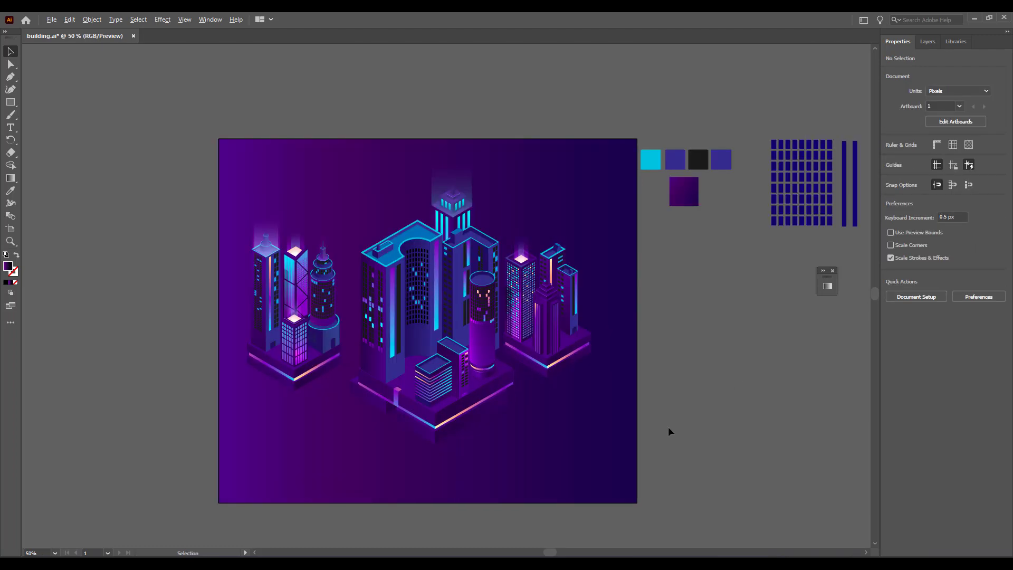
Step: Check the finished composition on the artboard and save the document
scroll(668, 427, "up", 1)
scroll(667, 430, "up", 4)
scroll(668, 434, "down", 4)
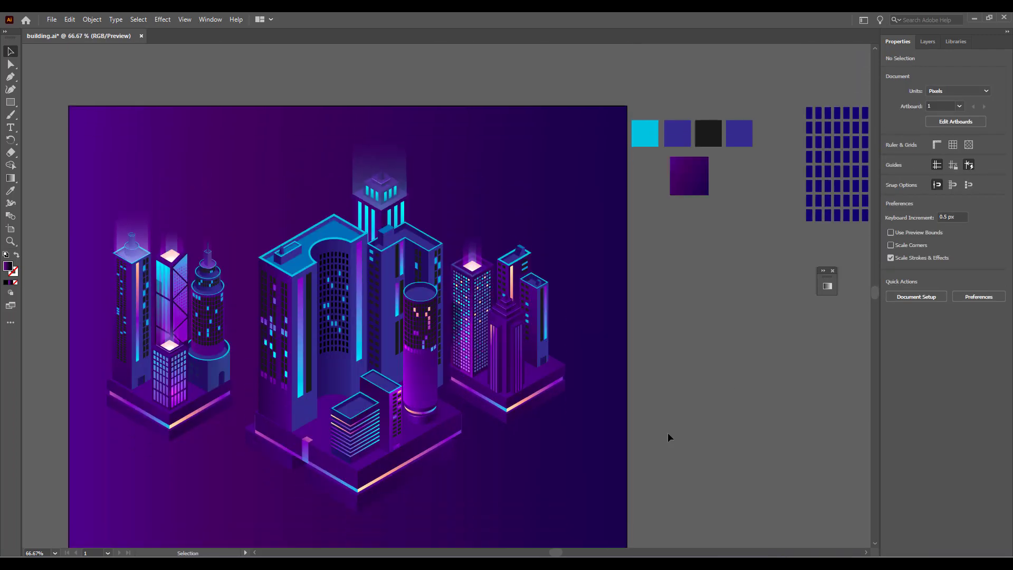
scroll(668, 434, "up", 1)
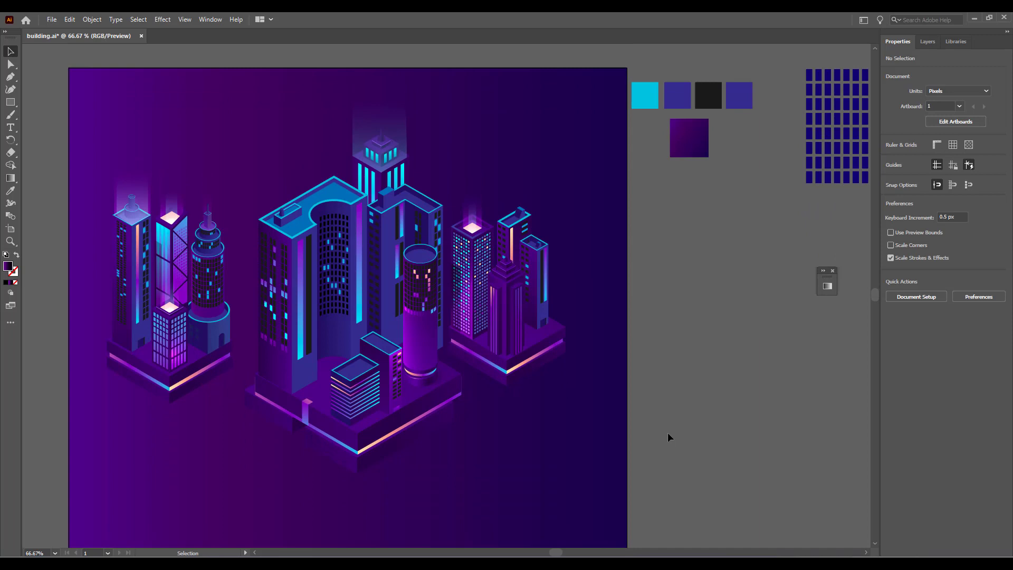
key("ctrl+s")
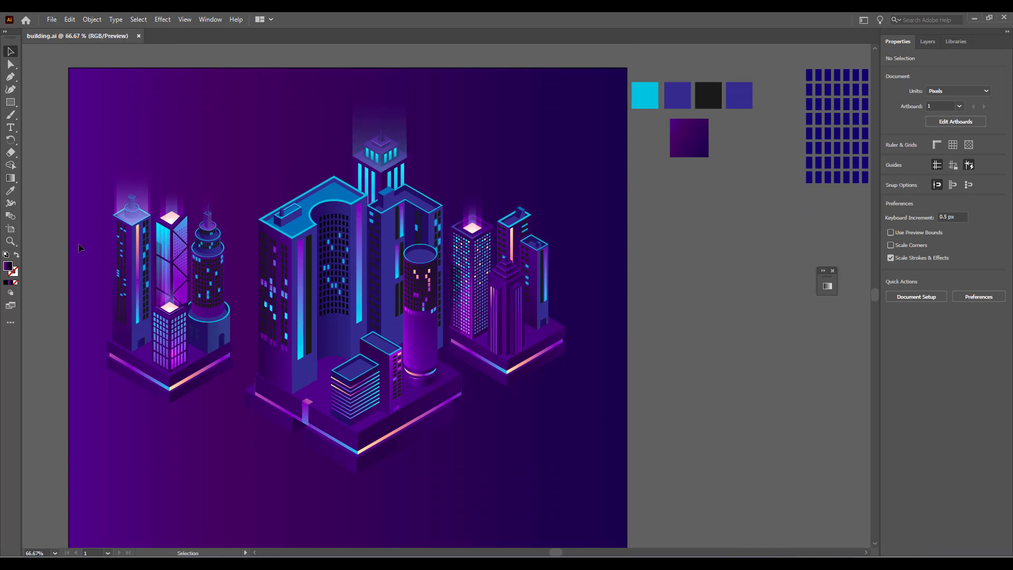